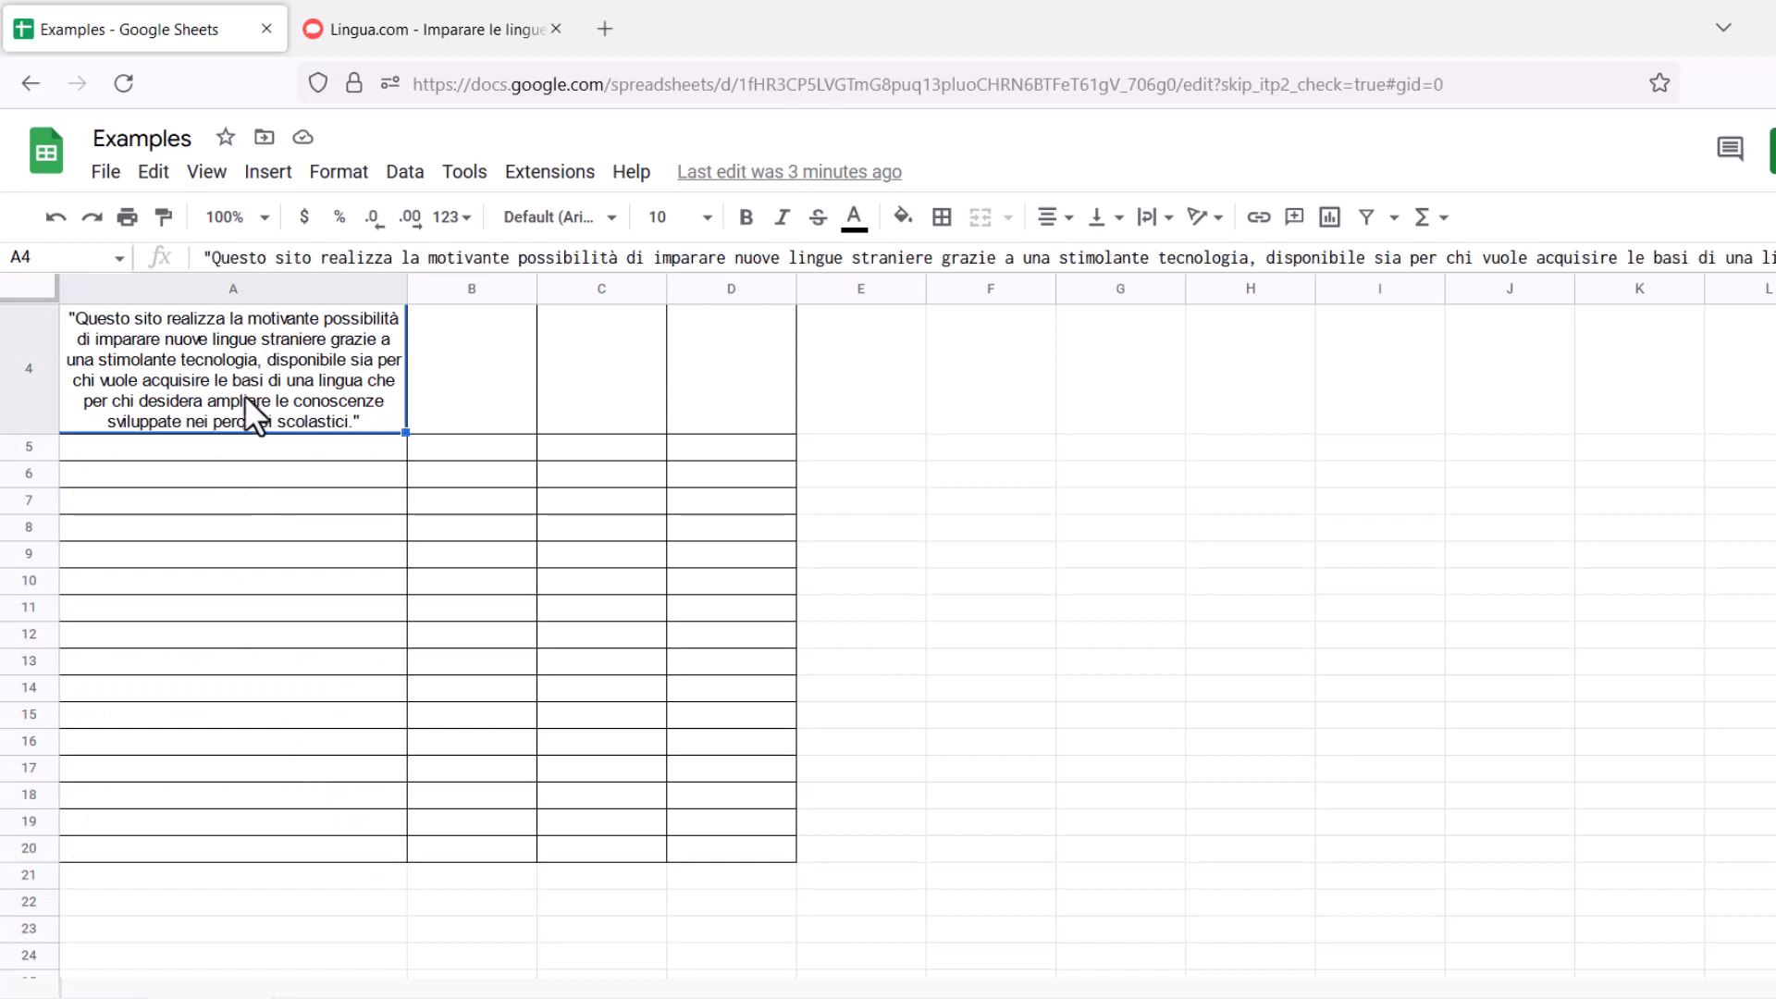
scroll(320, 453, up, 10)
click(269, 624)
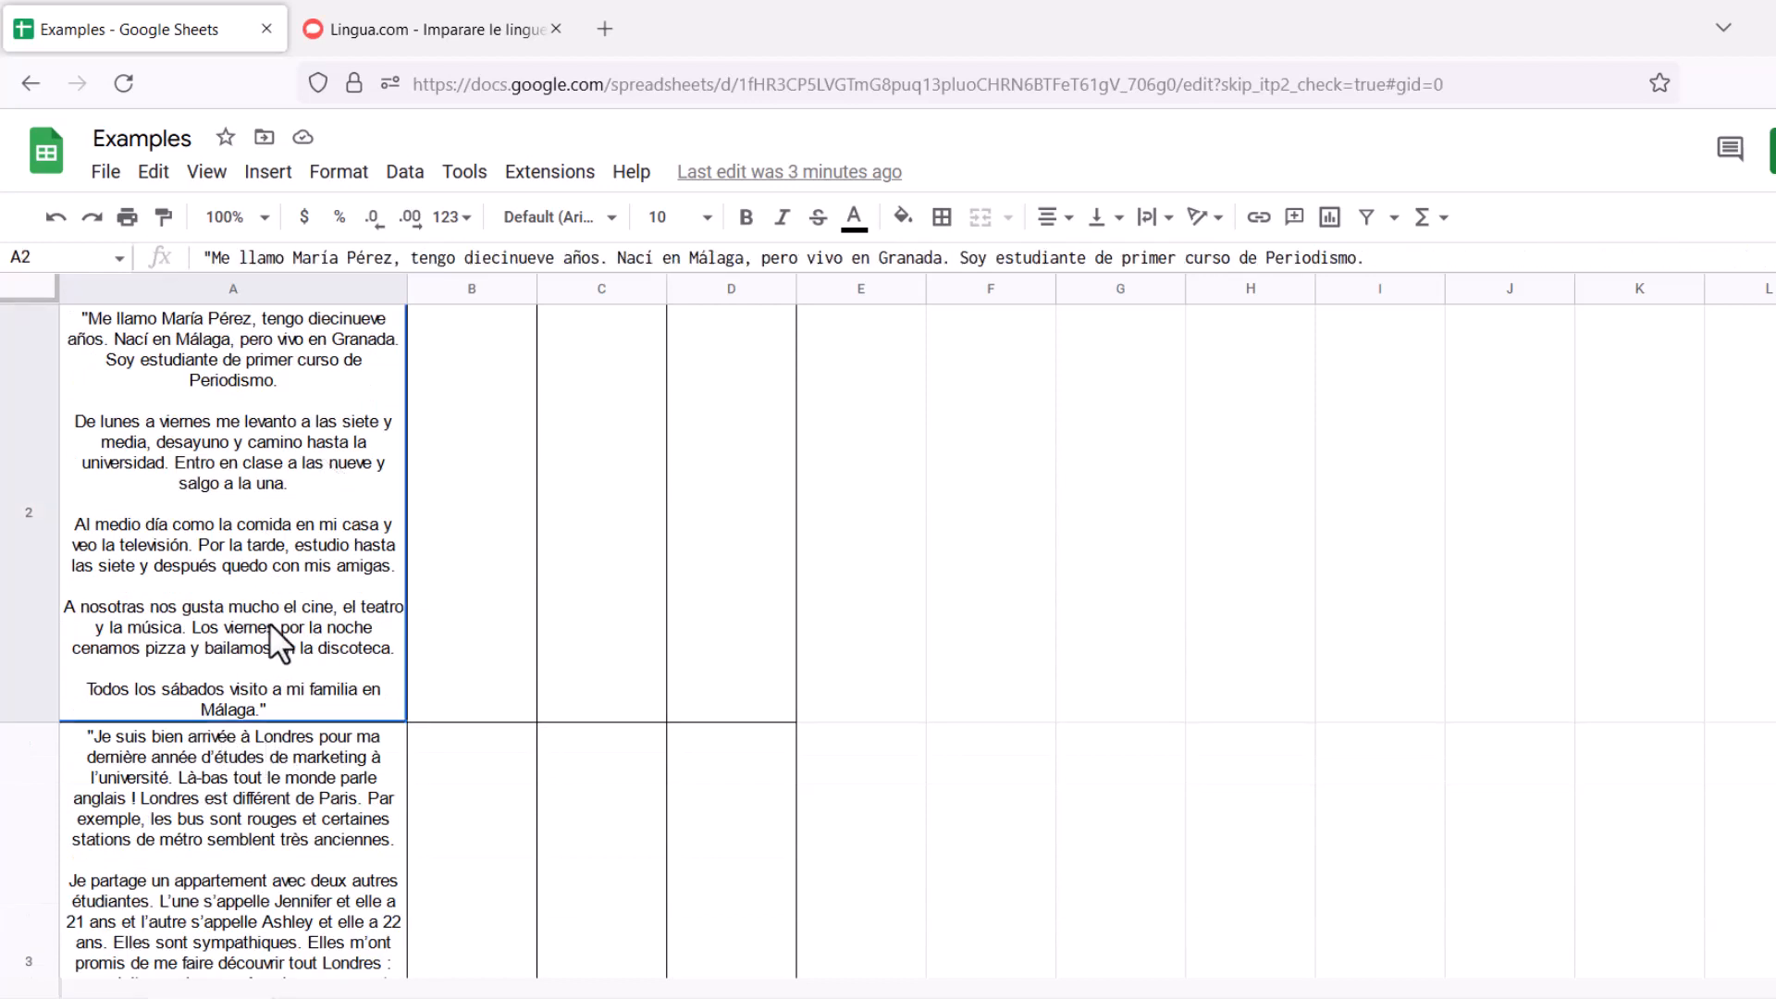
scroll(214, 525, up, 1)
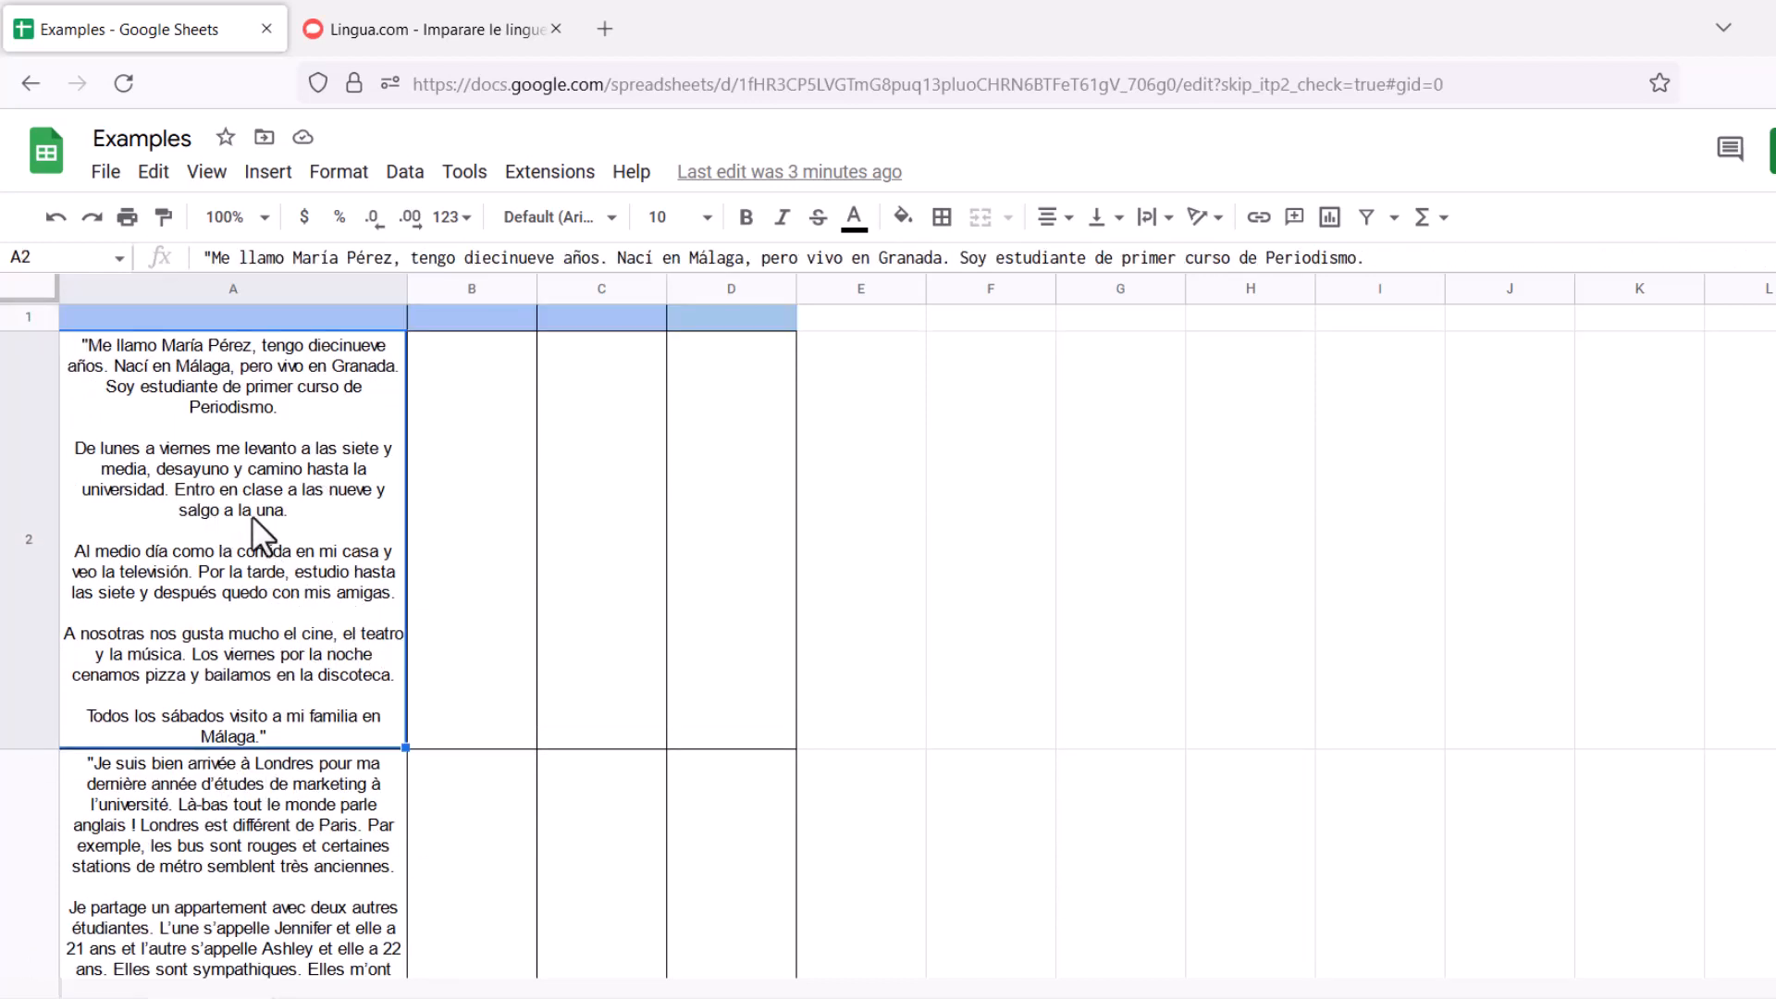
click(288, 801)
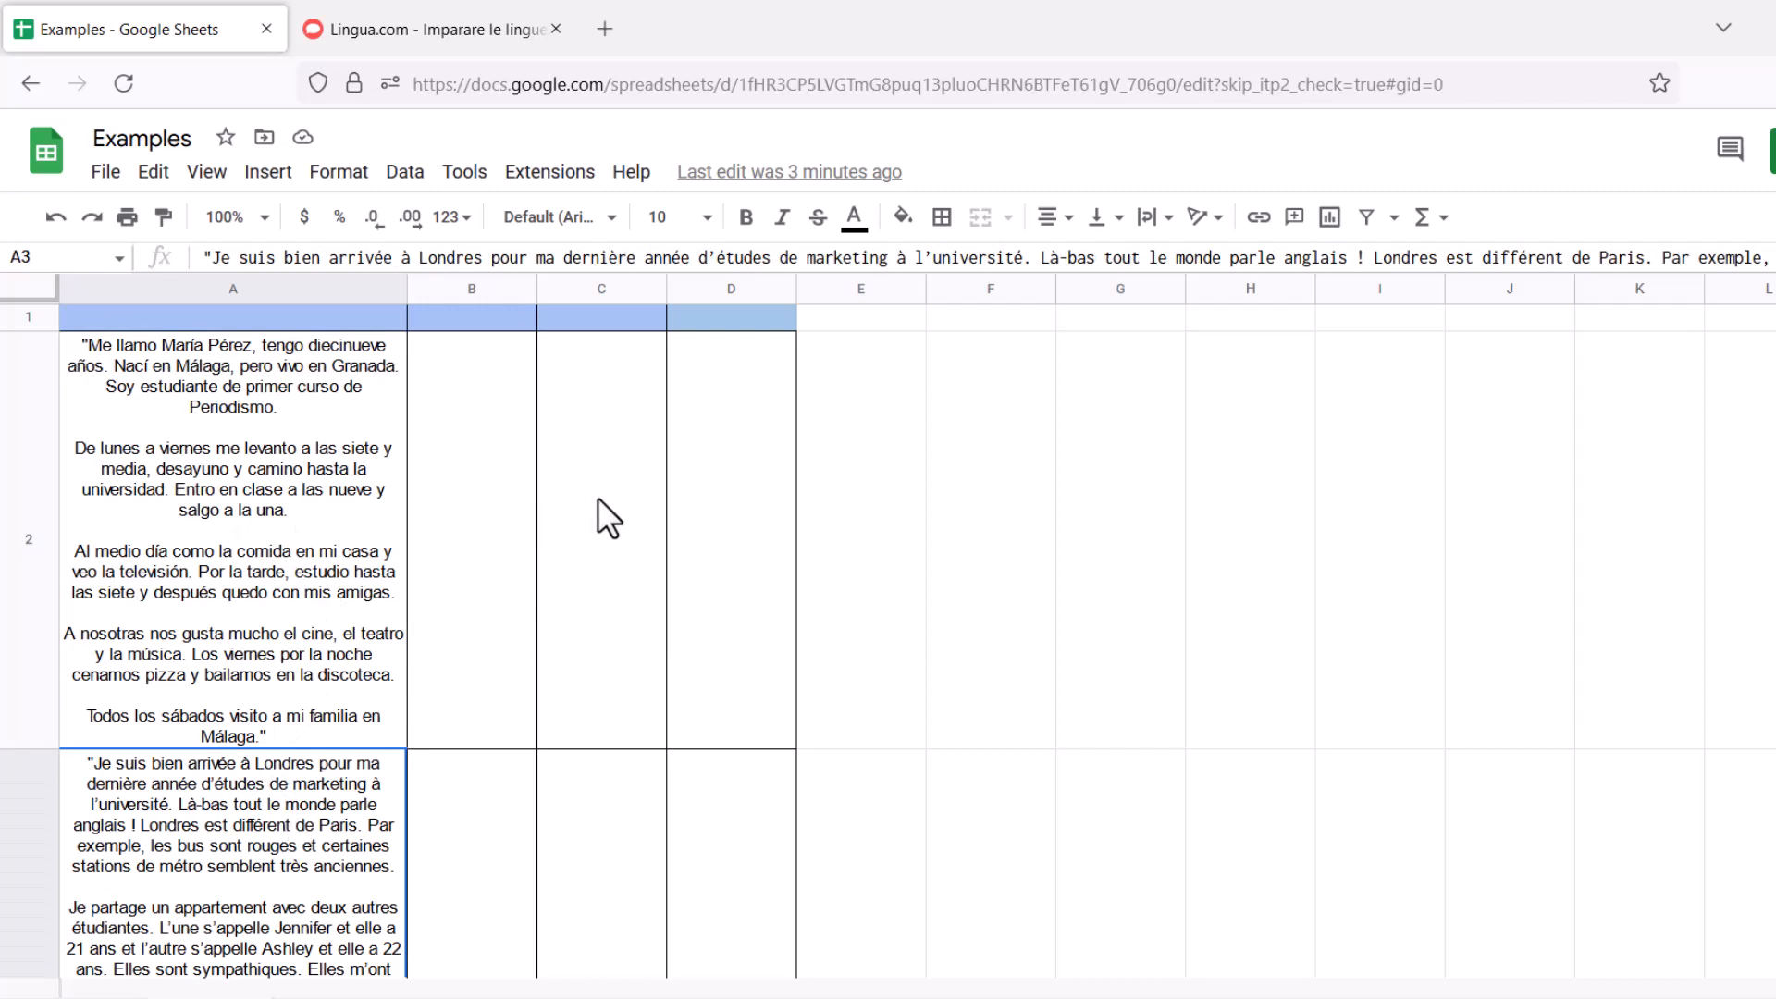
double_click(716, 394)
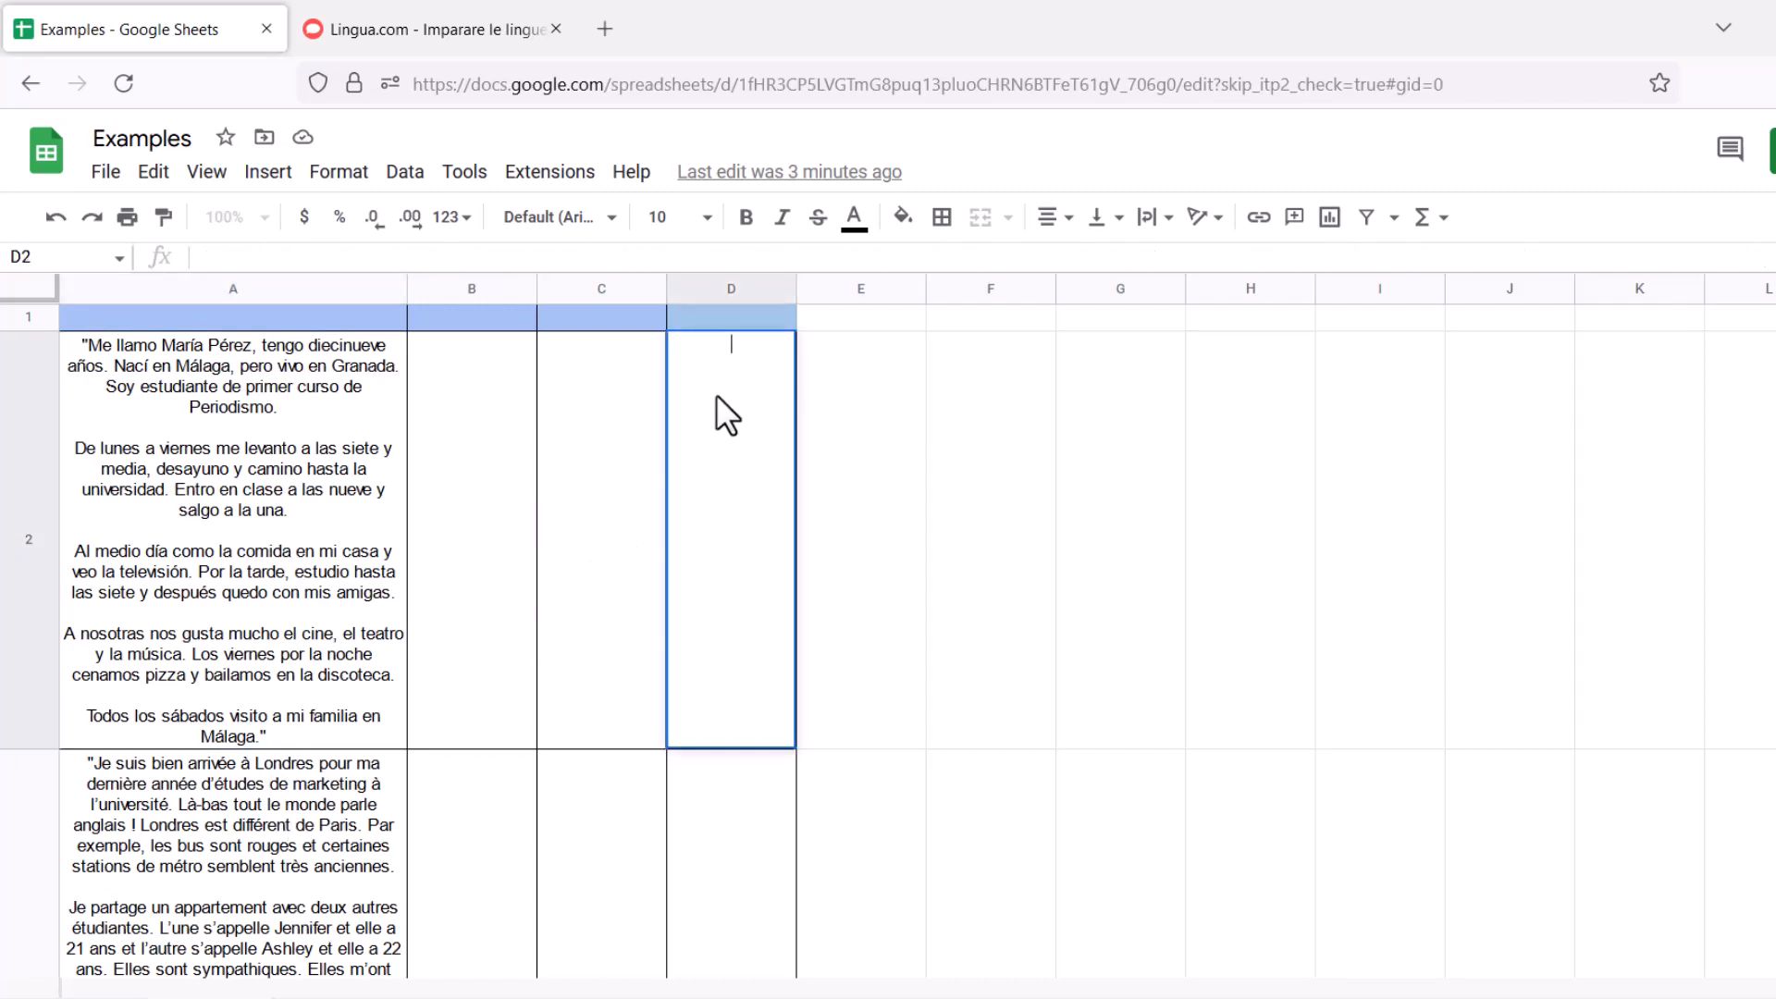
Enter the formula =DETECTLANGUAGE(A2) in cell C2 and select that cell to view its result
double_click(586, 353)
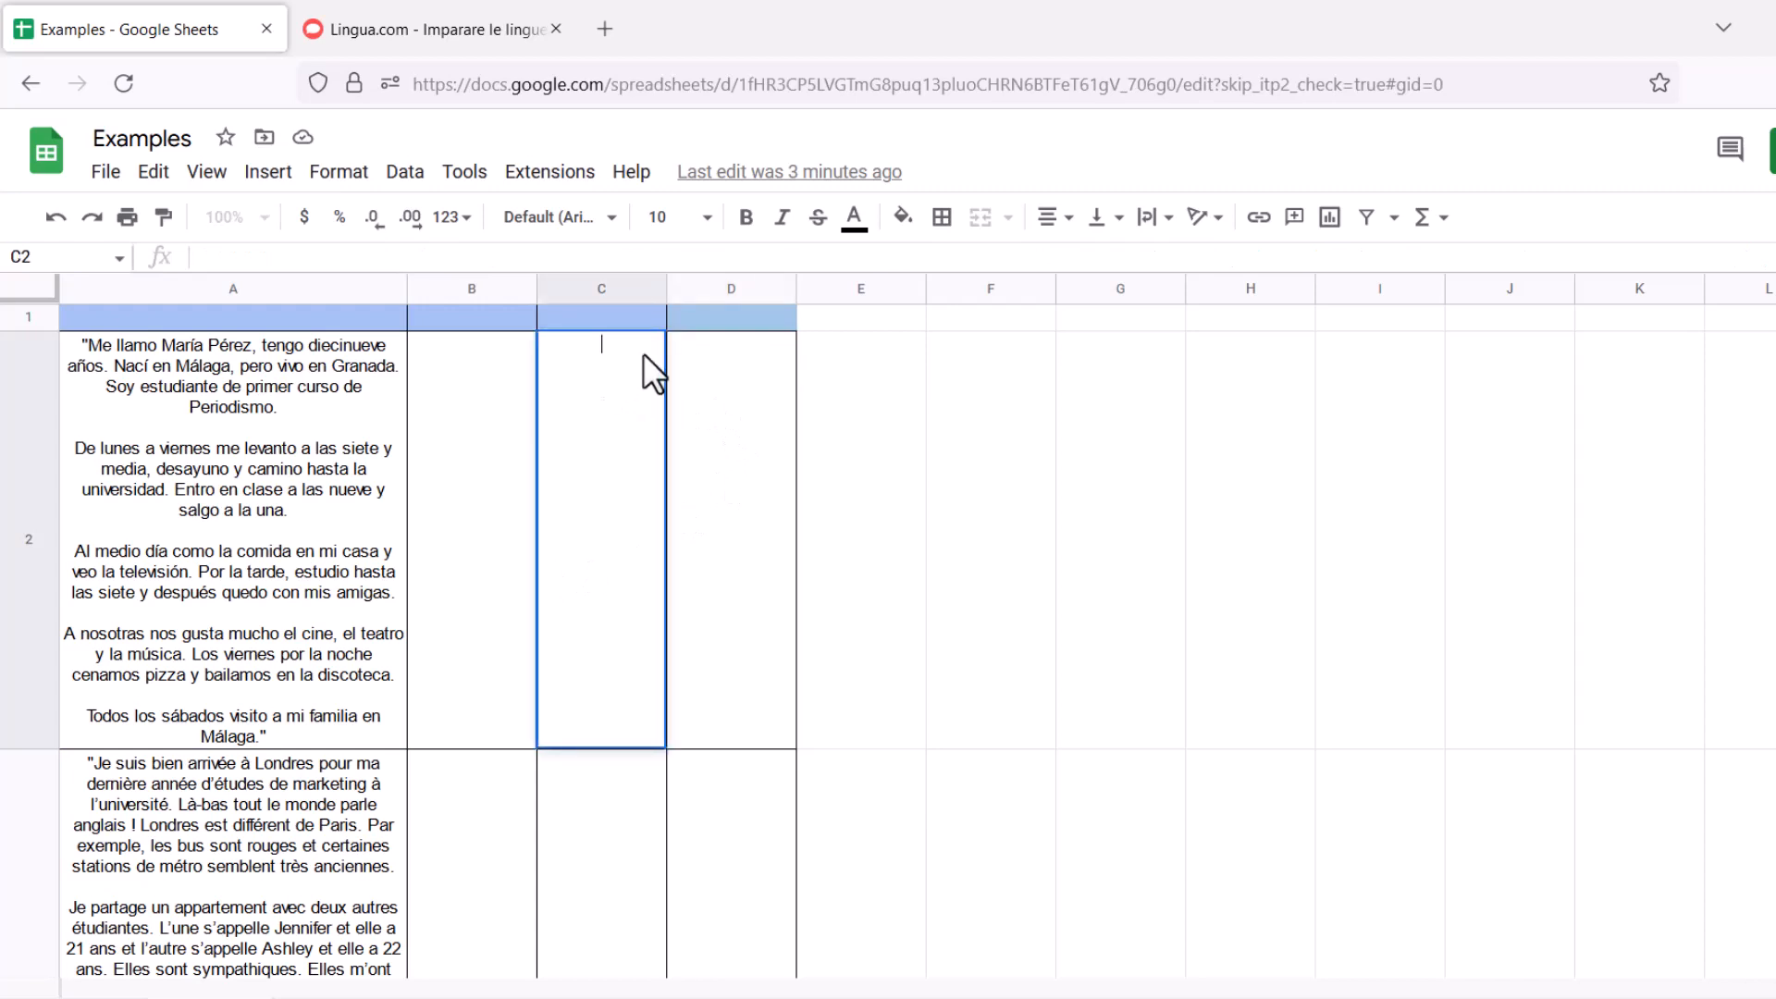
text(=)
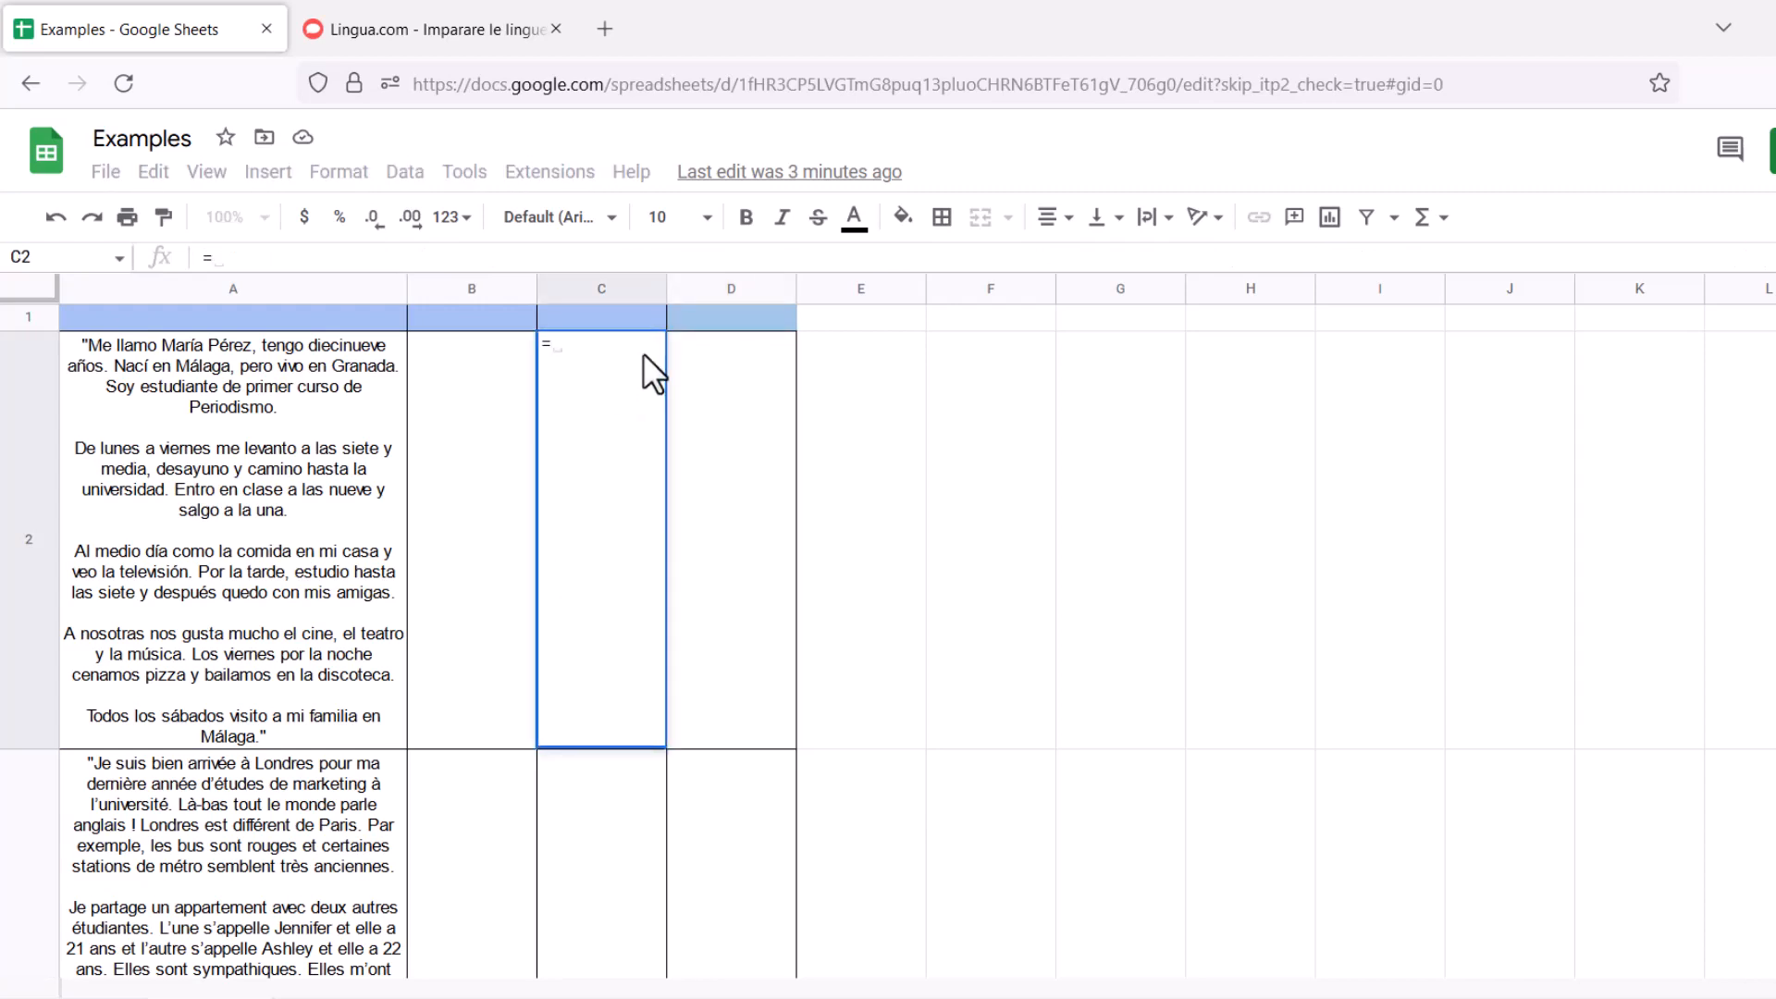
text(DETEC)
key(Tab)
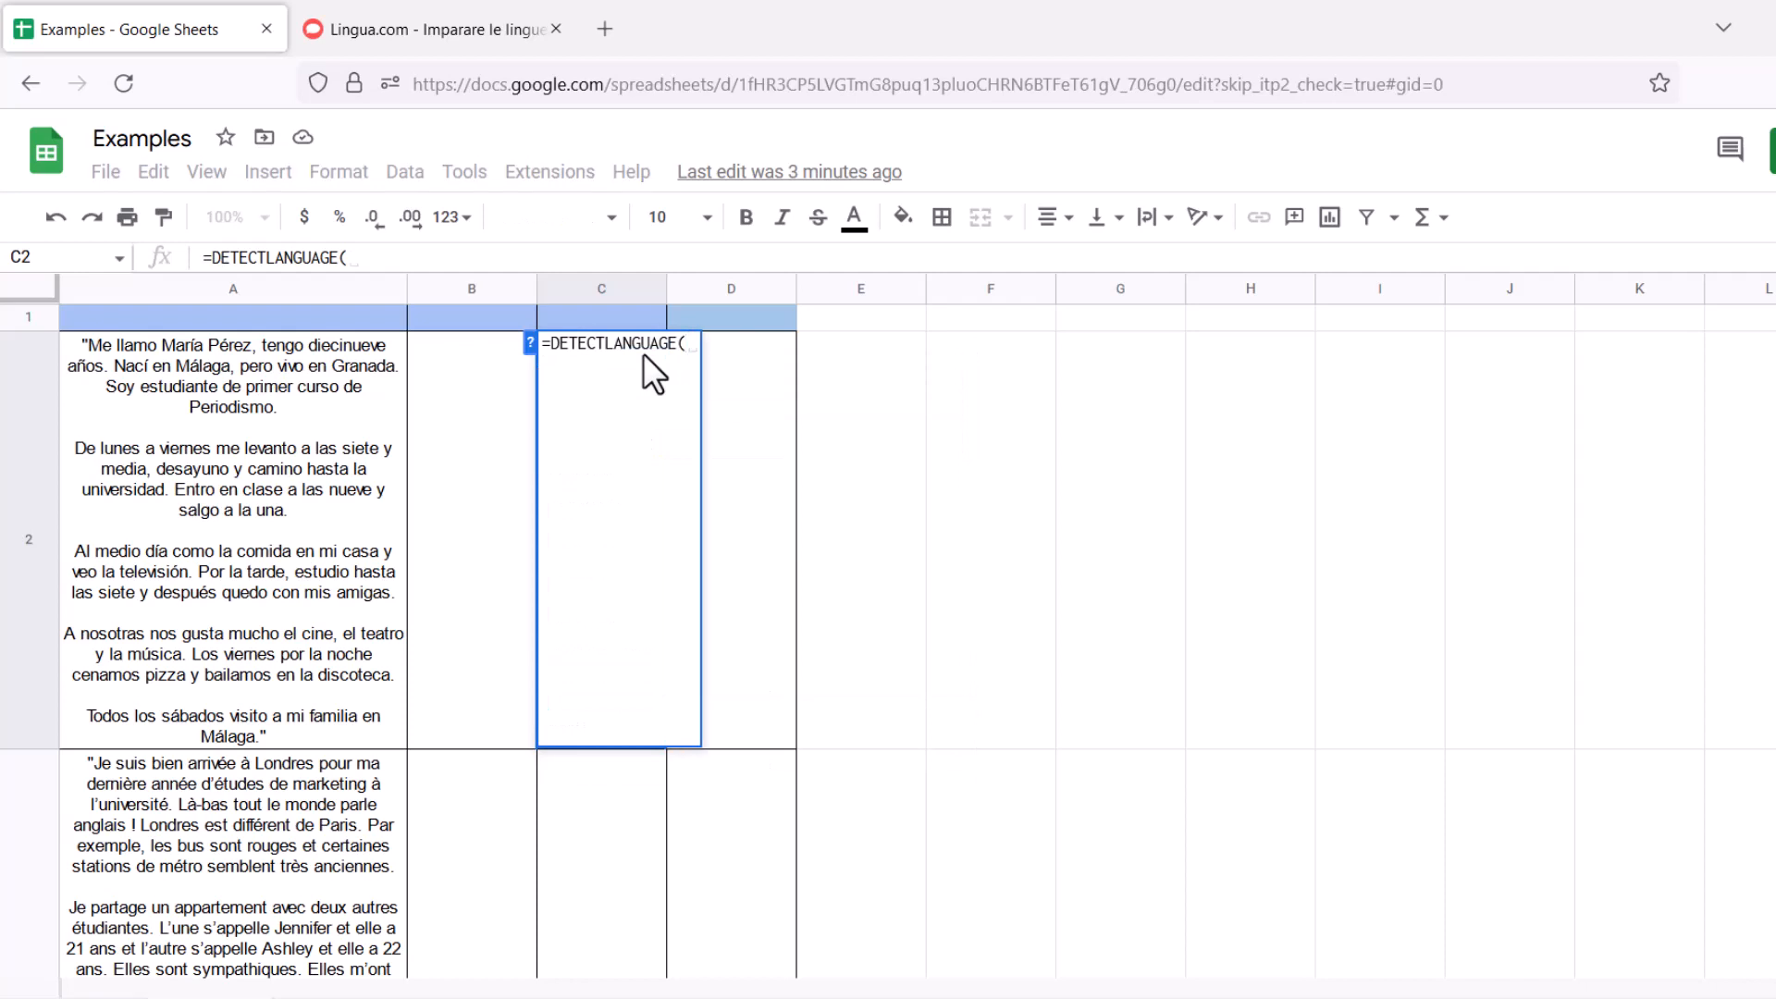
text(2)
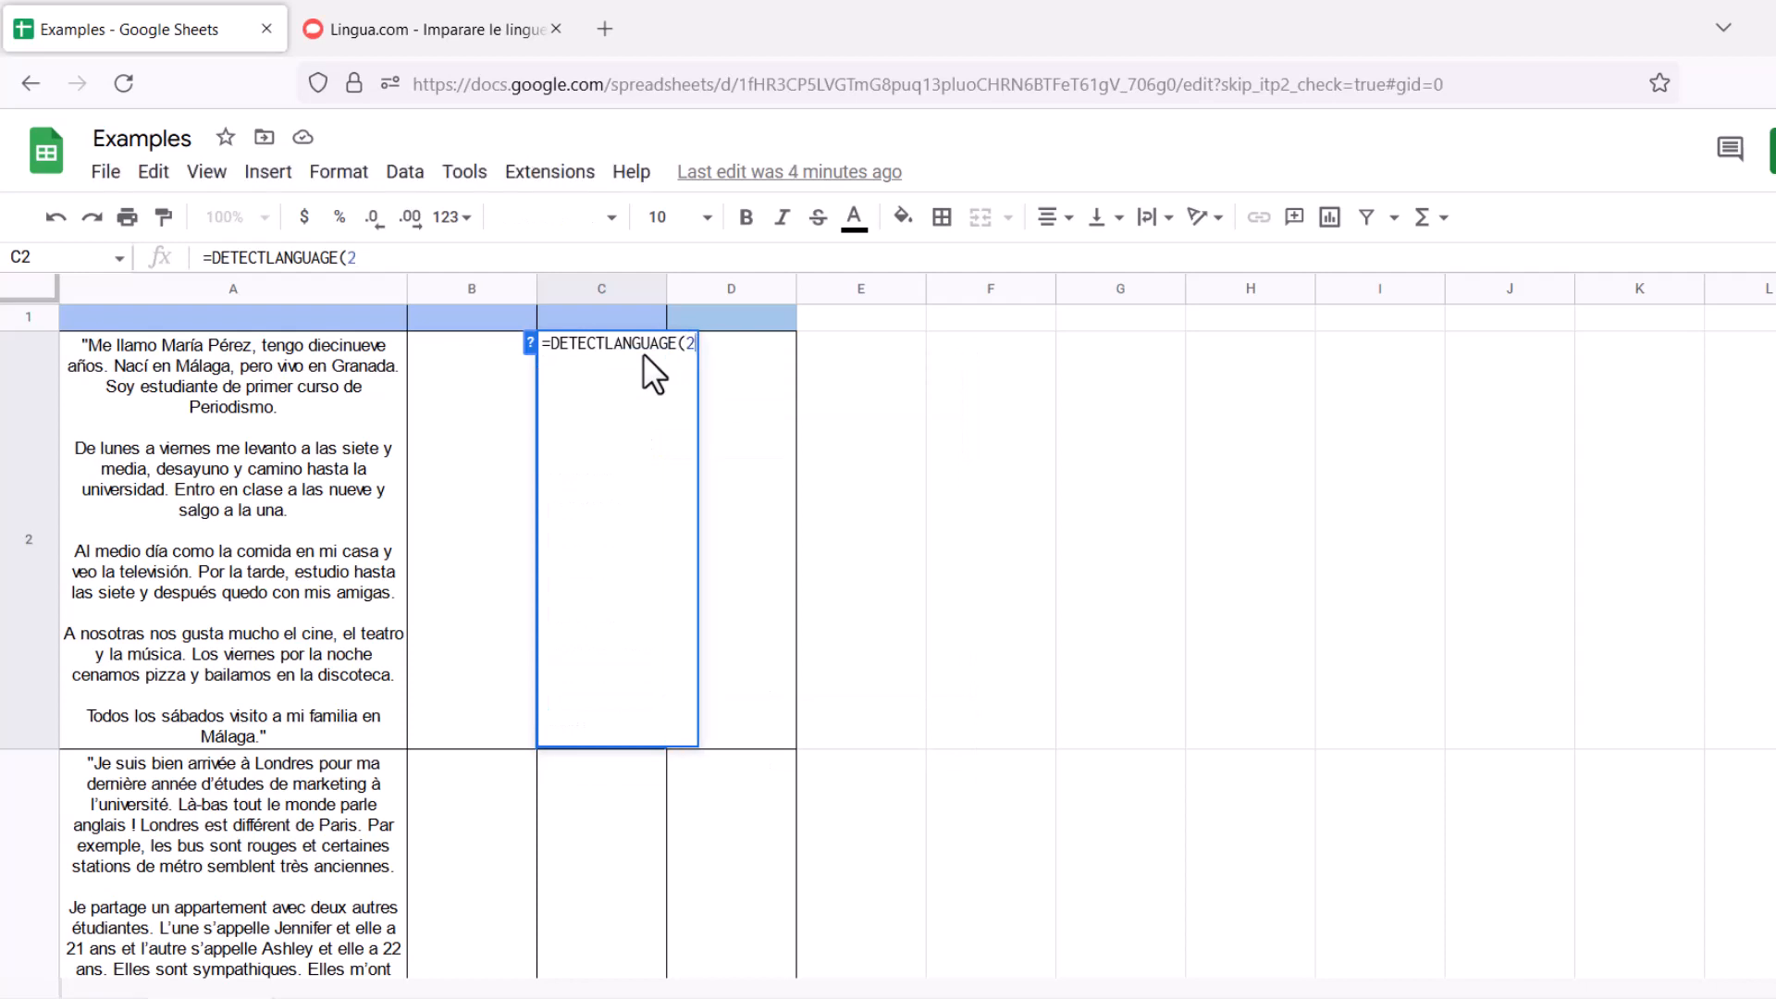
key(BackSpace)
text(A)
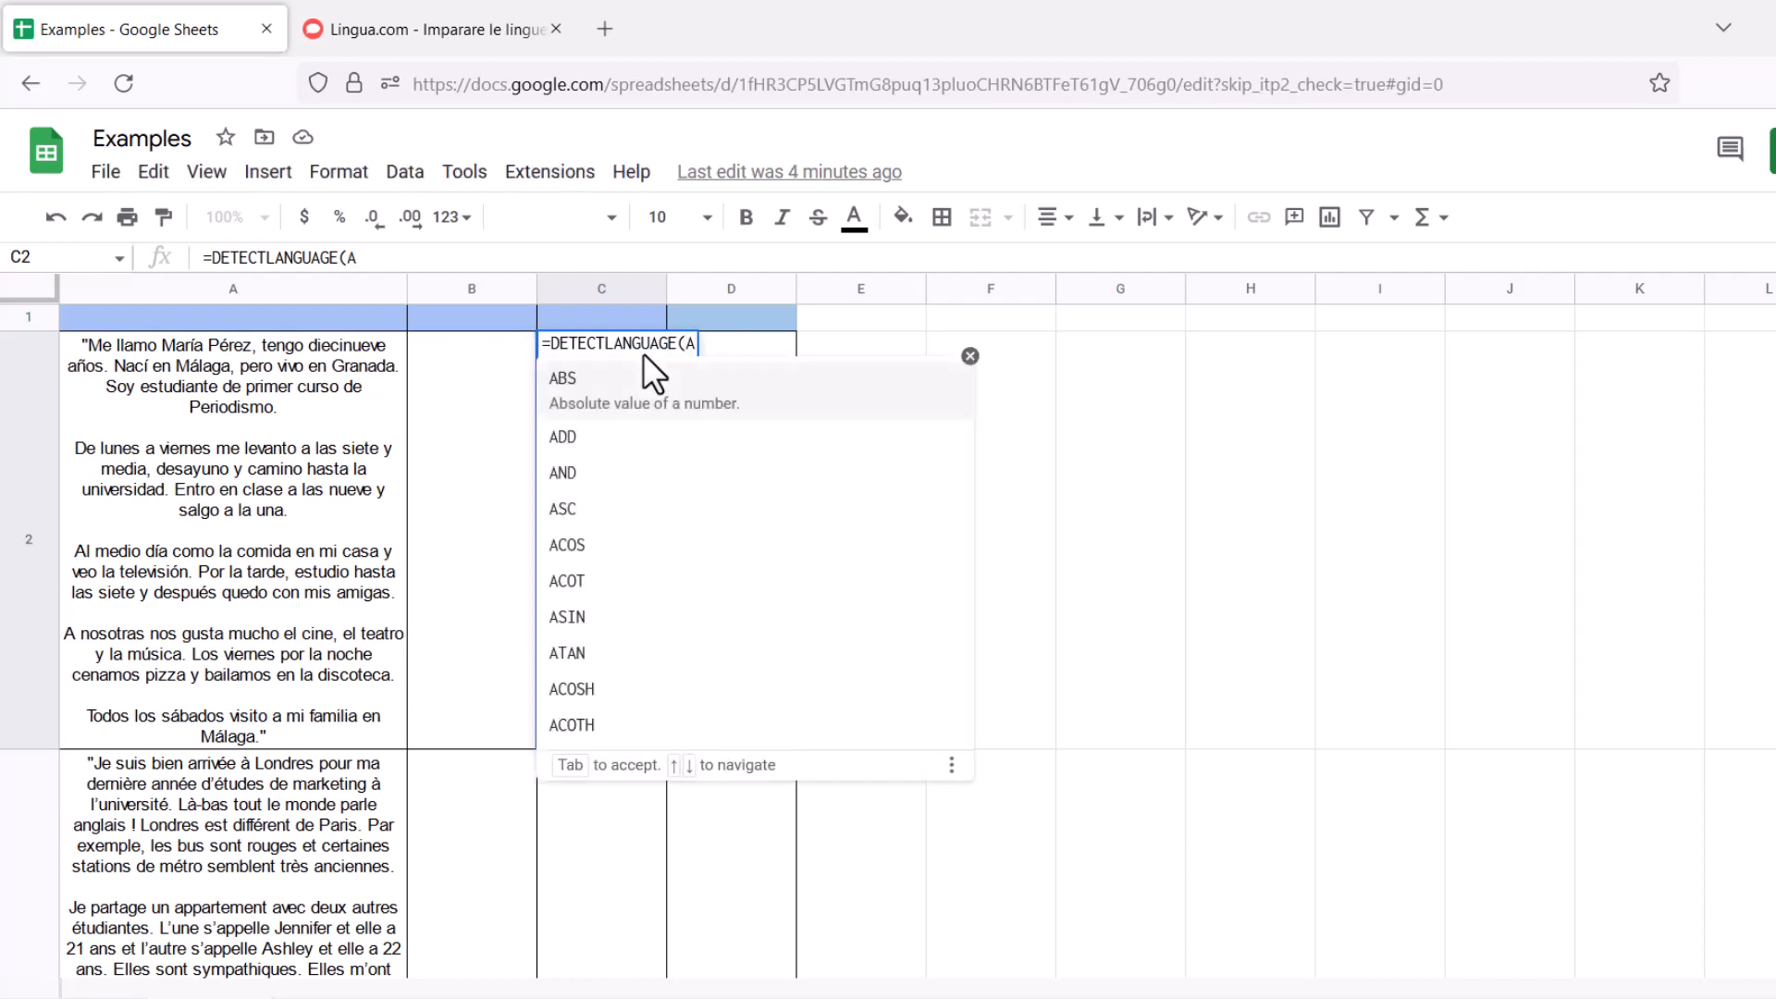
text(2))
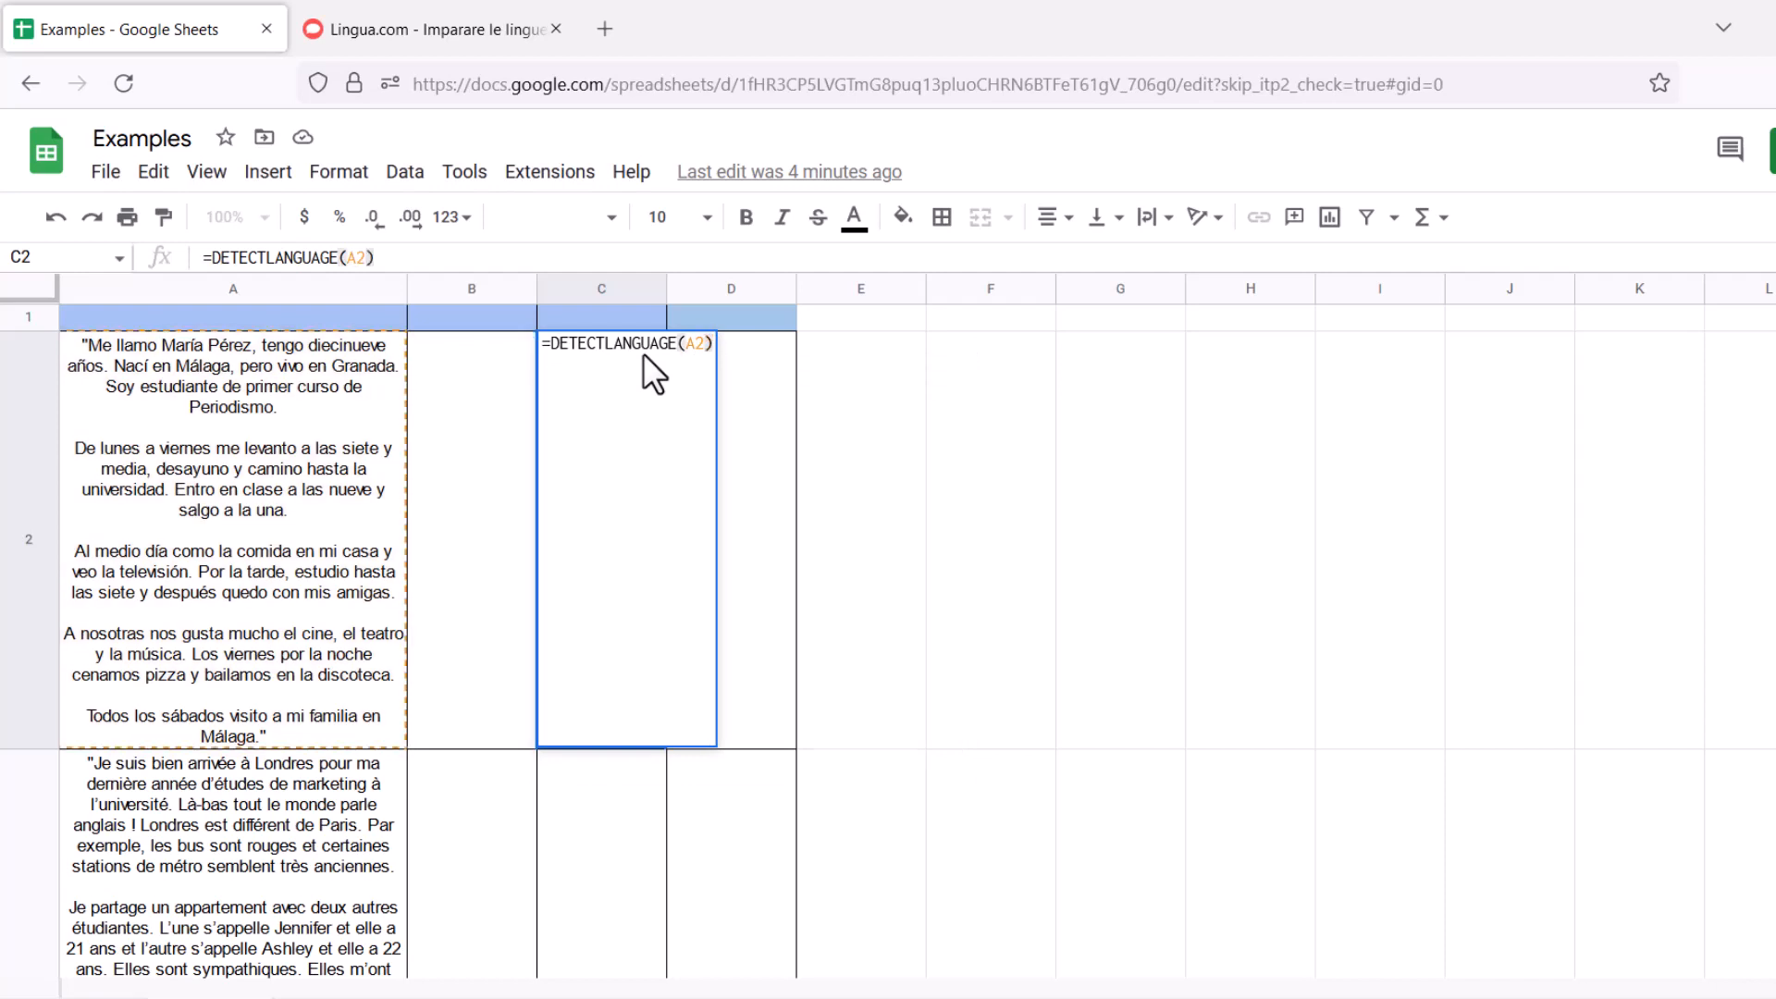
key(Return)
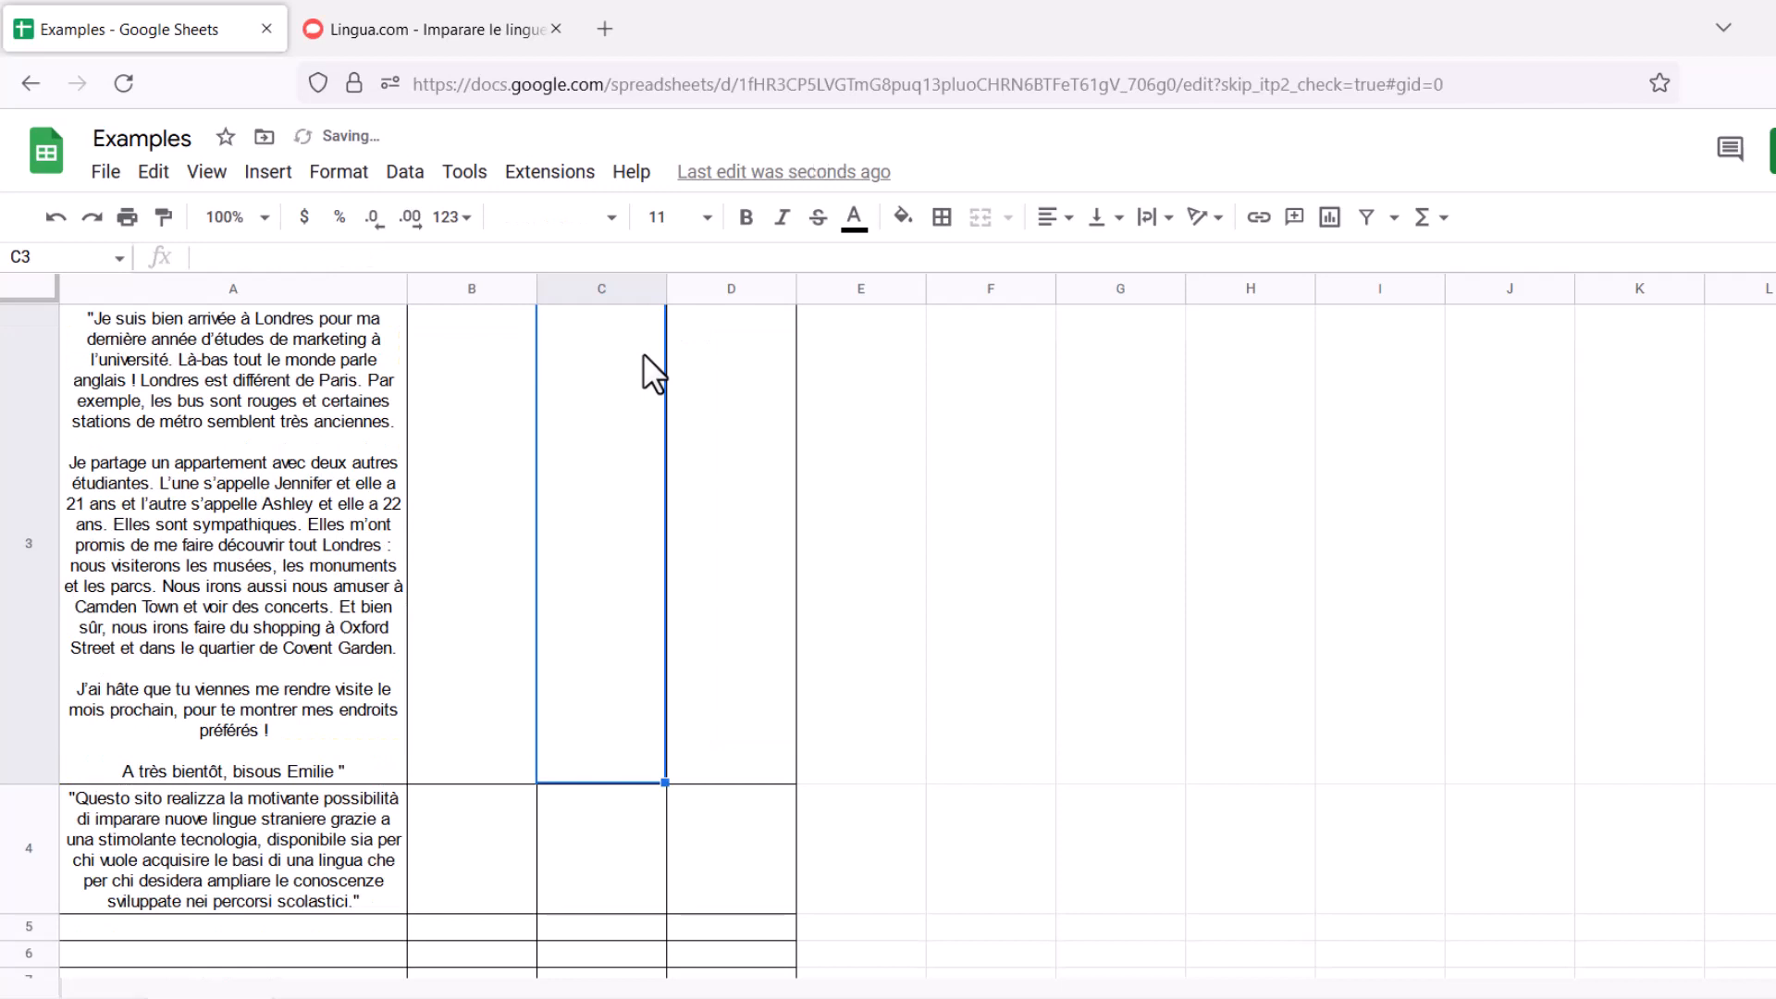
scroll(642, 353, up, 3)
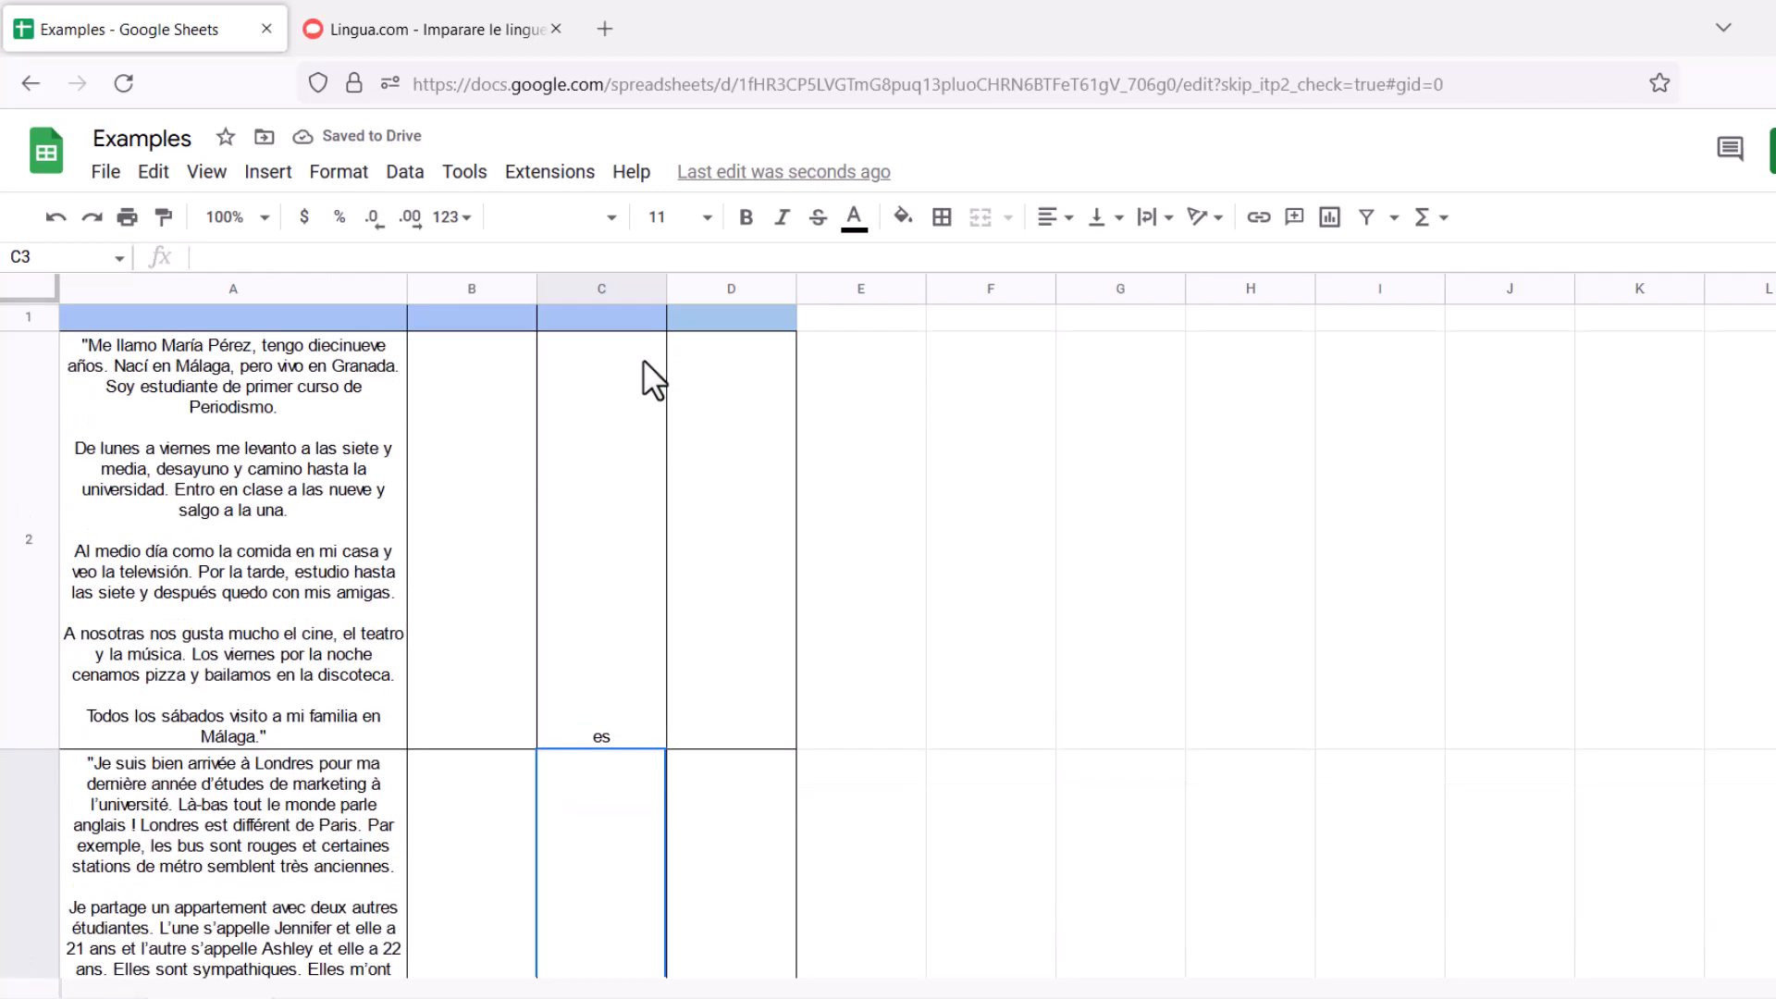
click(612, 740)
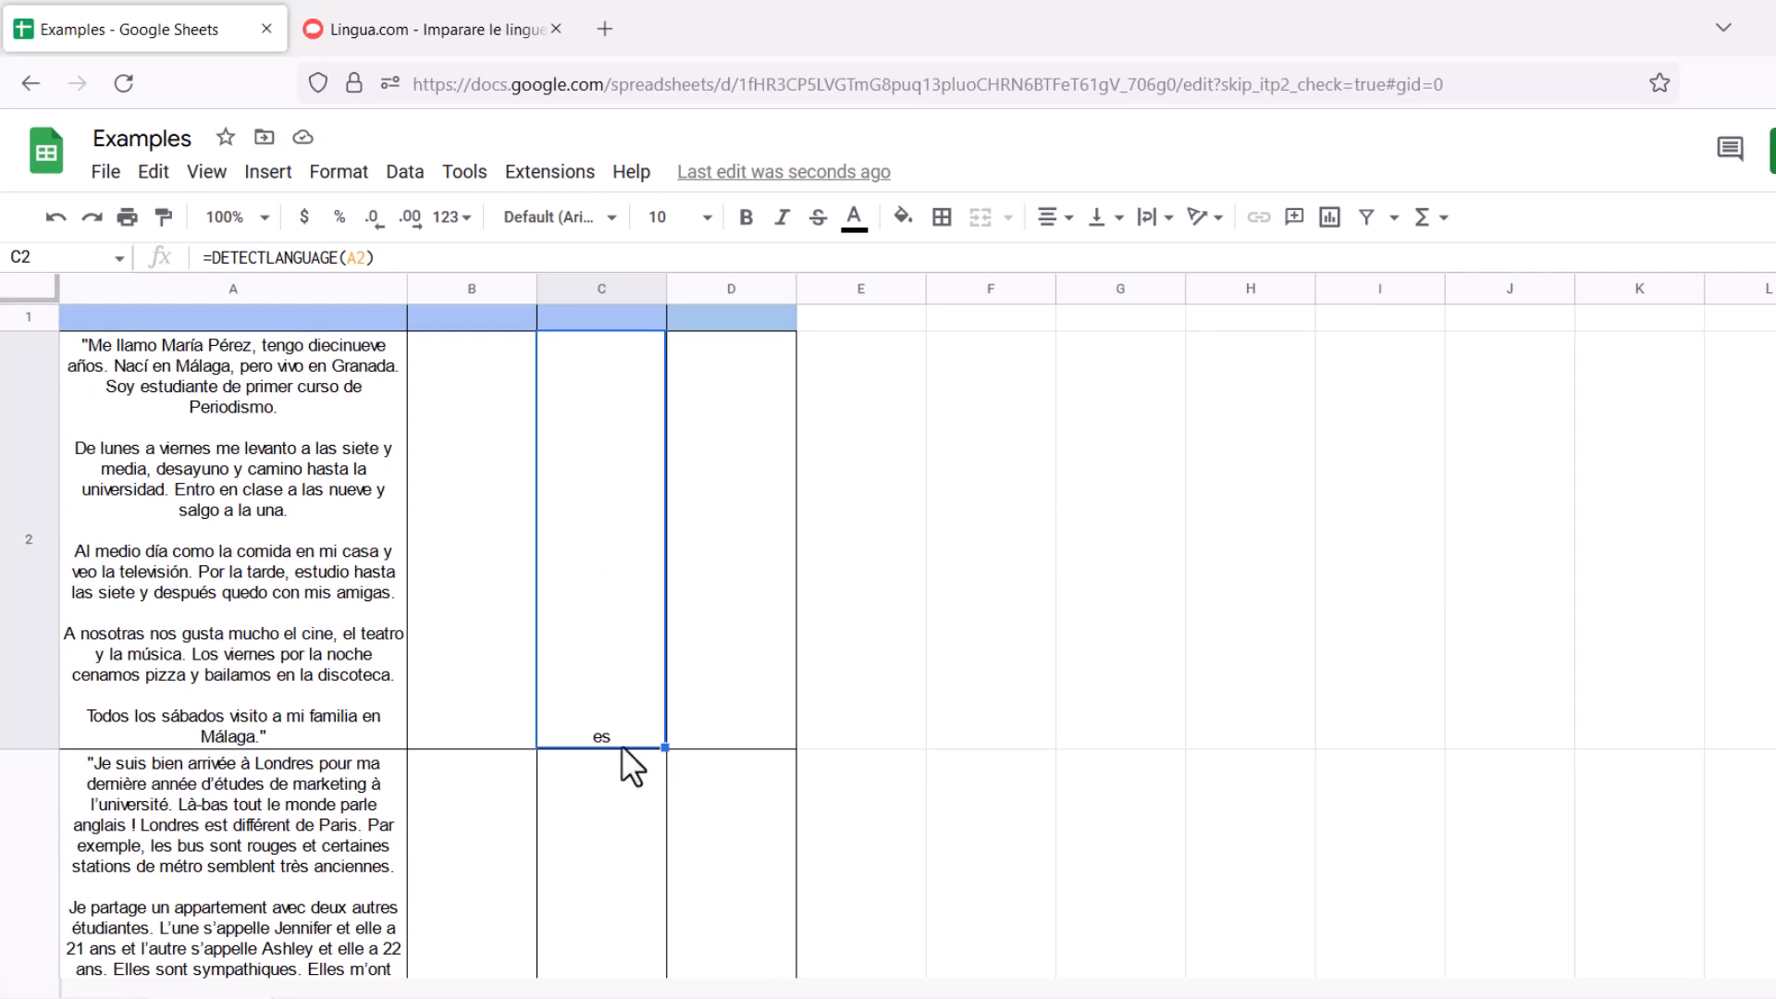
Close the Lingua.com page, then search Google for "es" in a new browser tab and look through the results
click(556, 31)
key(ctrl+t)
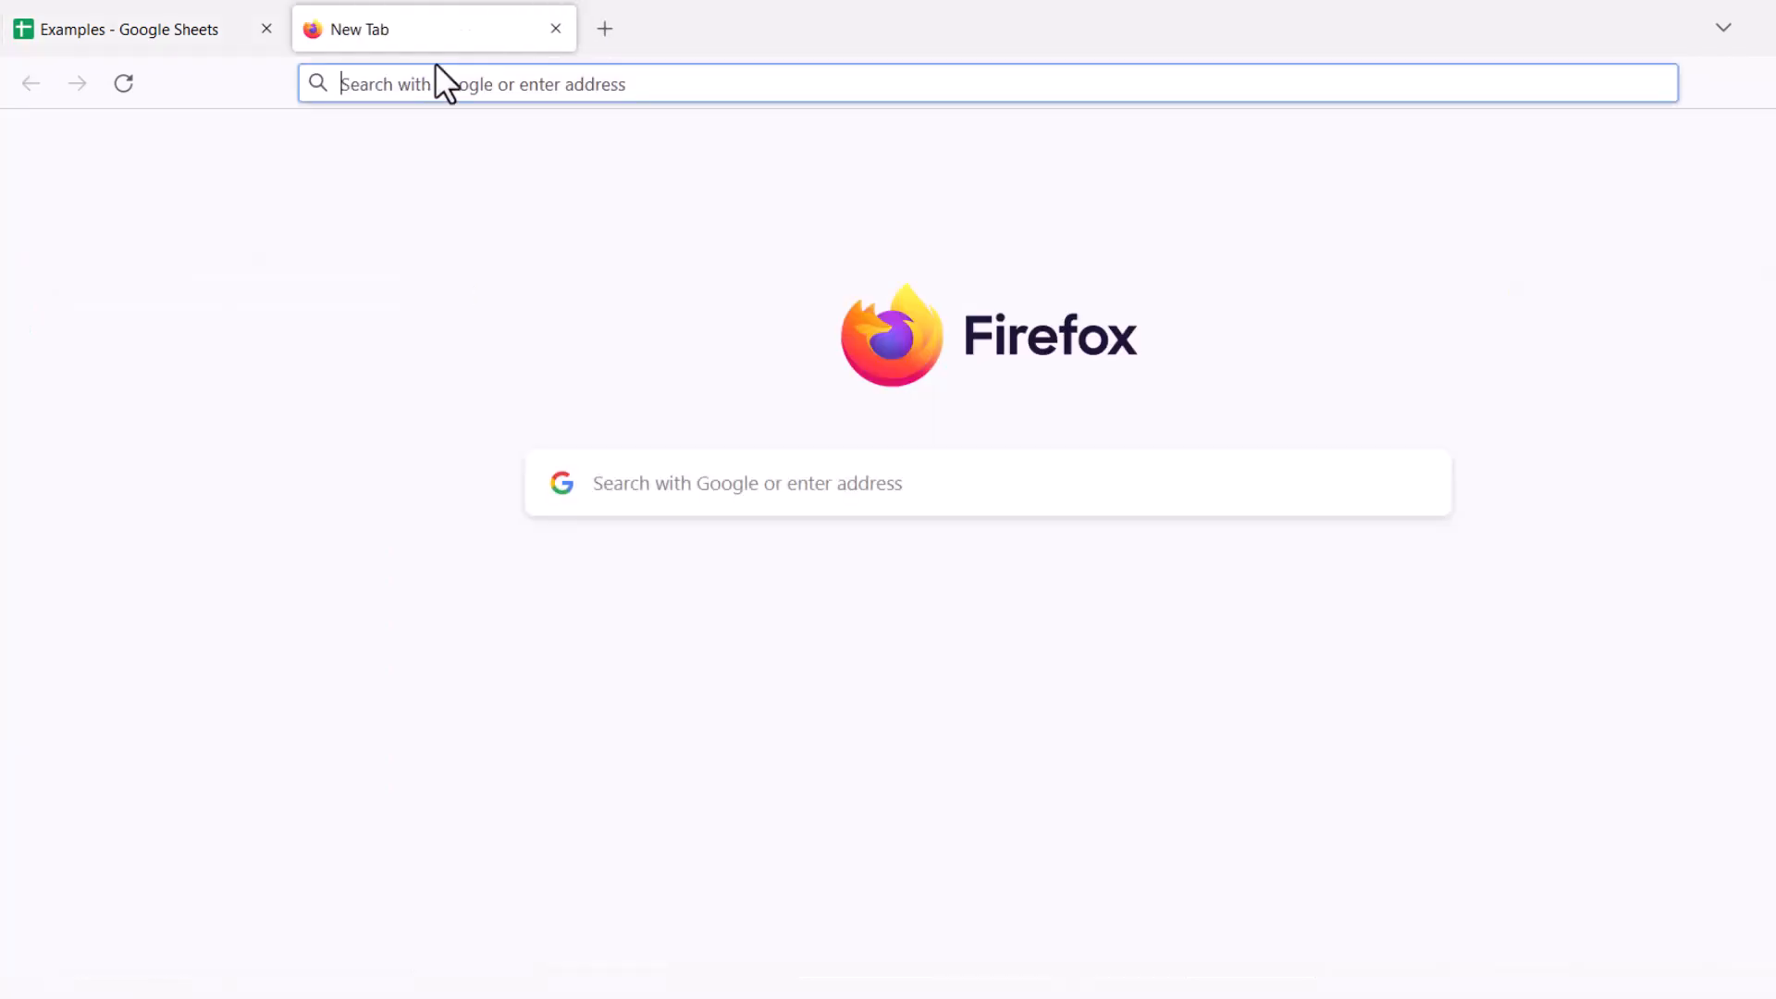
text(es)
key(Return)
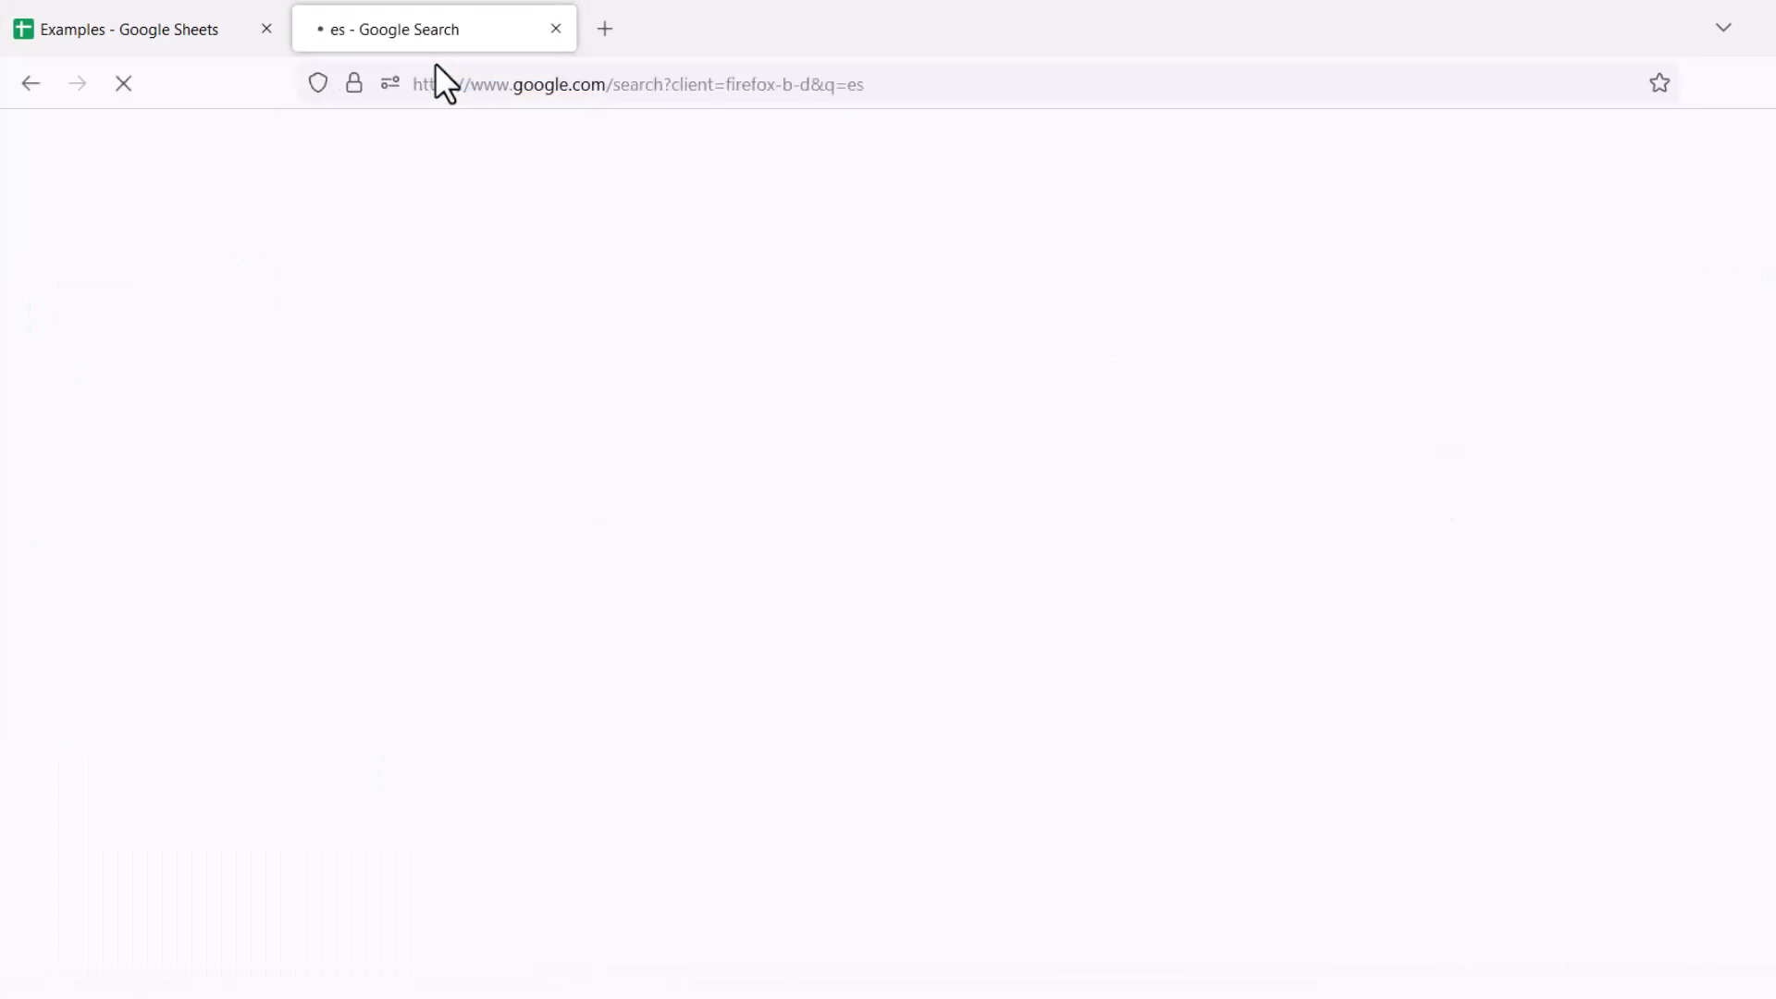
scroll(582, 482, down, 3)
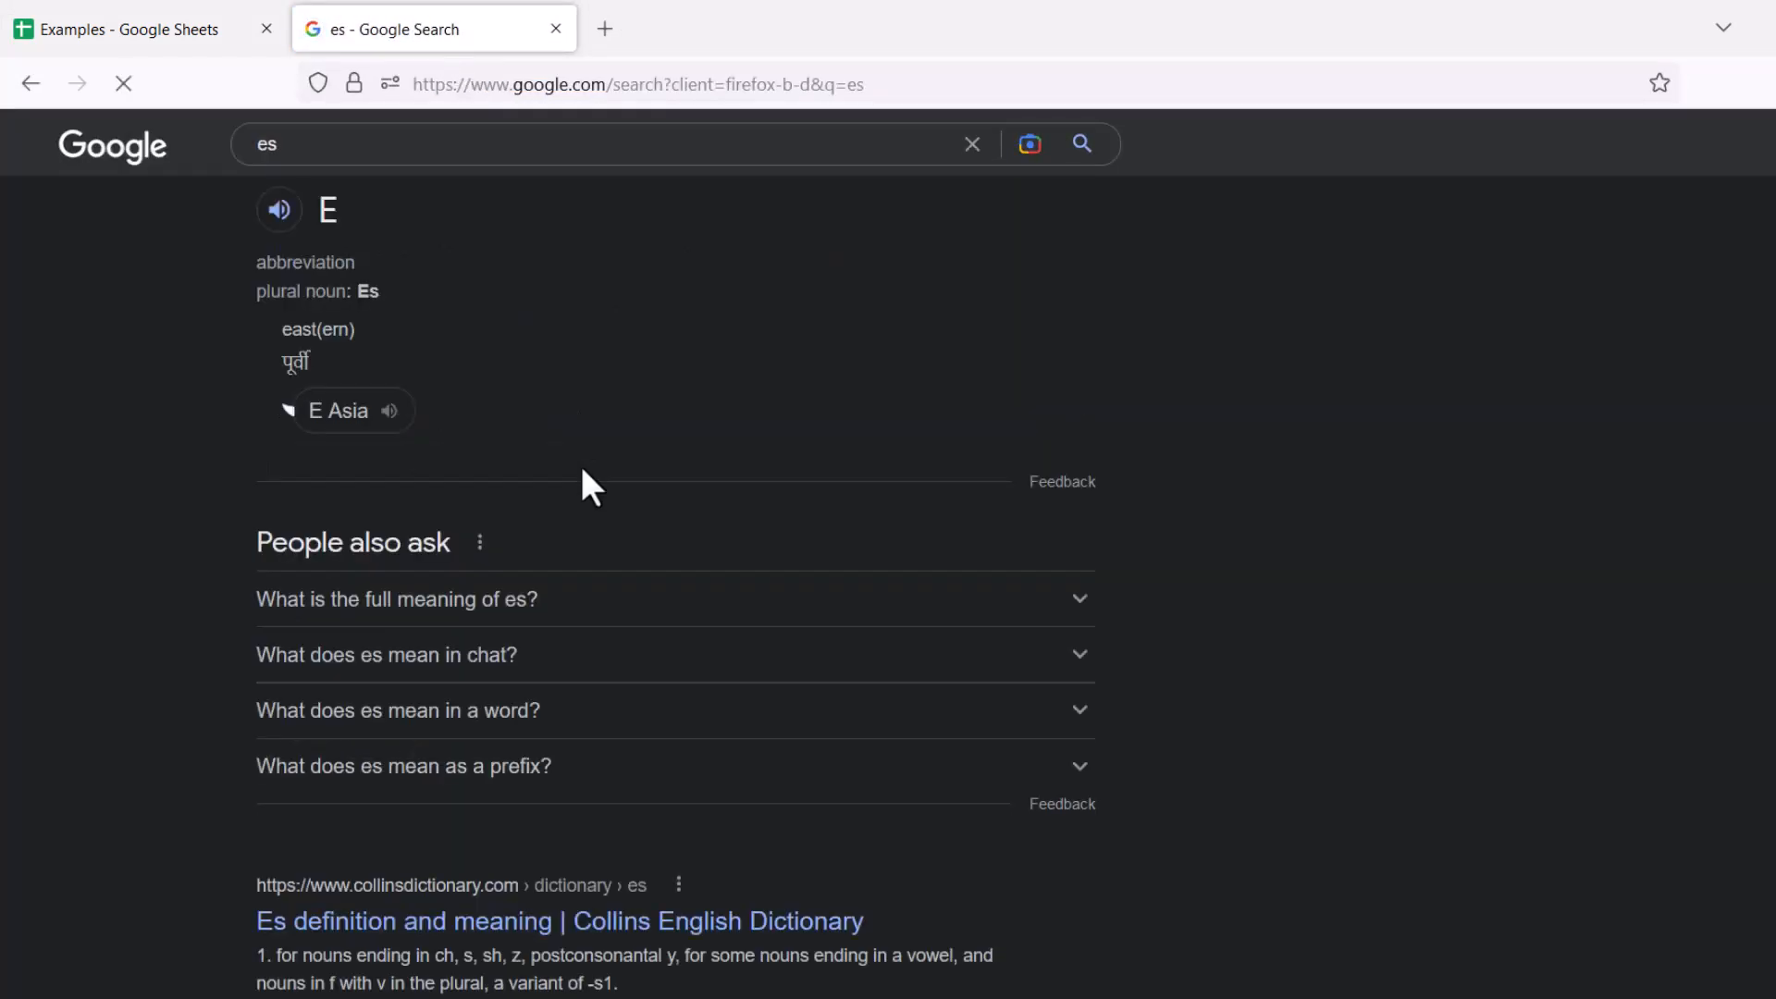
scroll(638, 532, down, 3)
scroll(635, 528, up, 5)
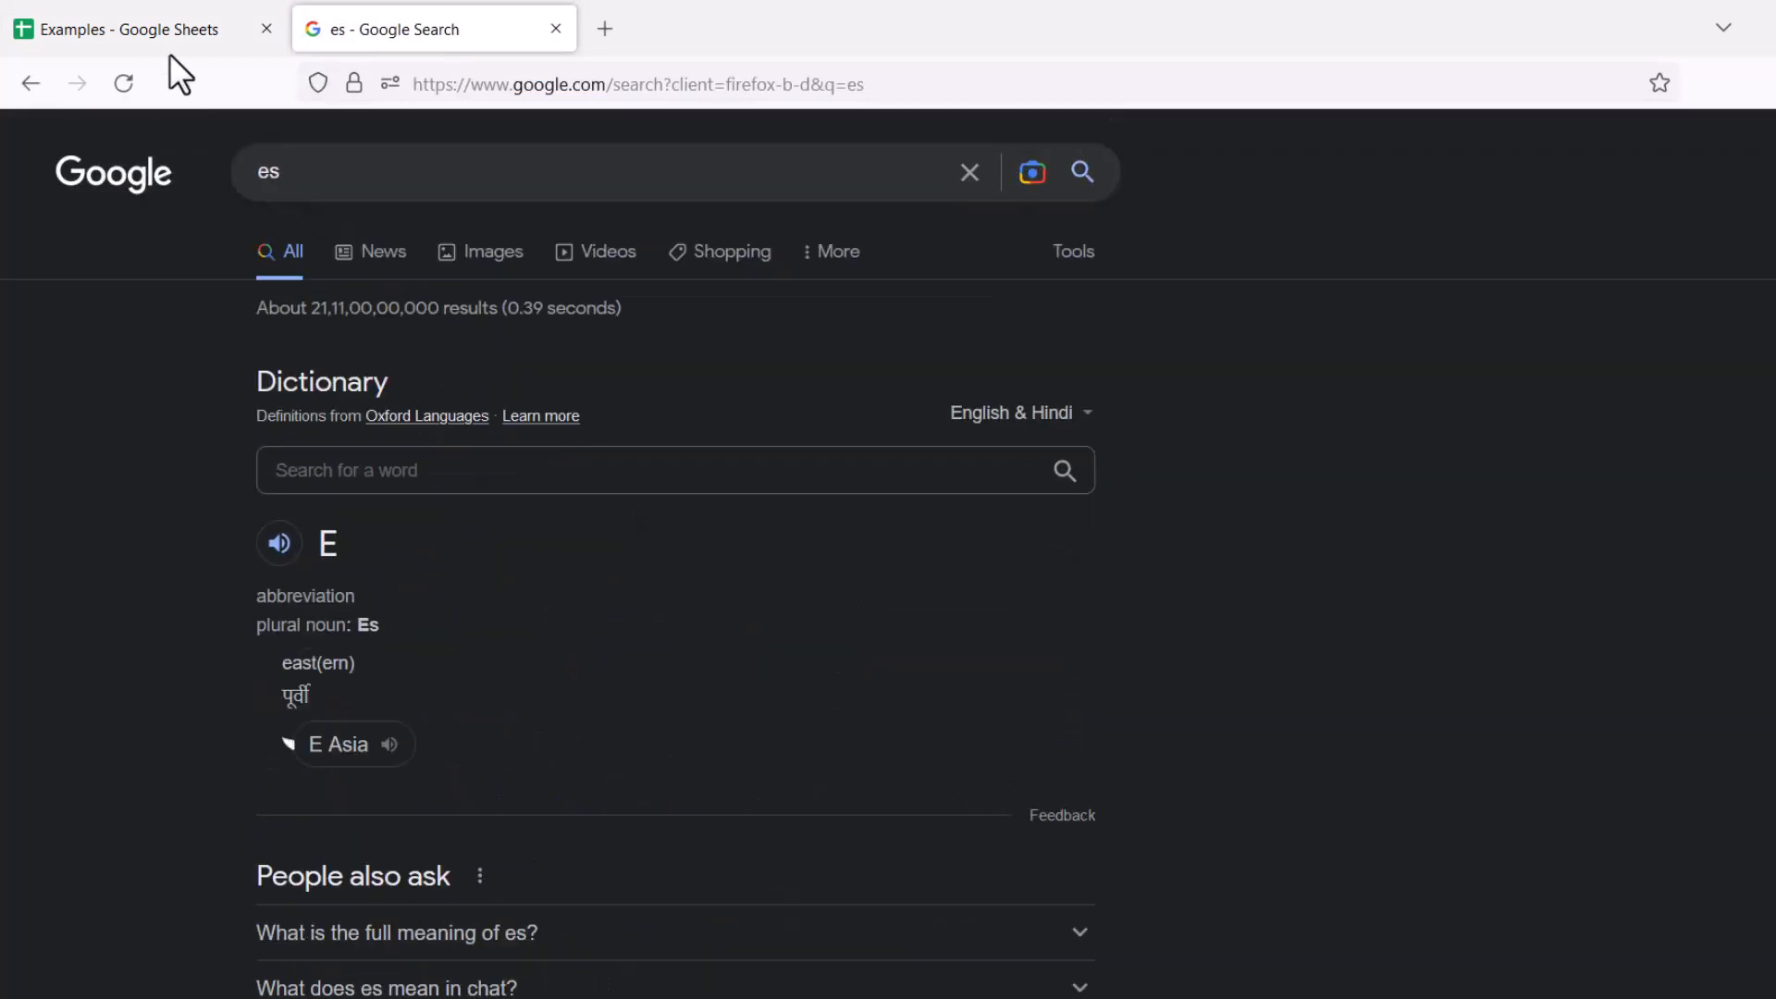
Return to the Examples spreadsheet and copy the phrase "Je suis bien arrivée à Londres pour ma" from cell A3
click(176, 28)
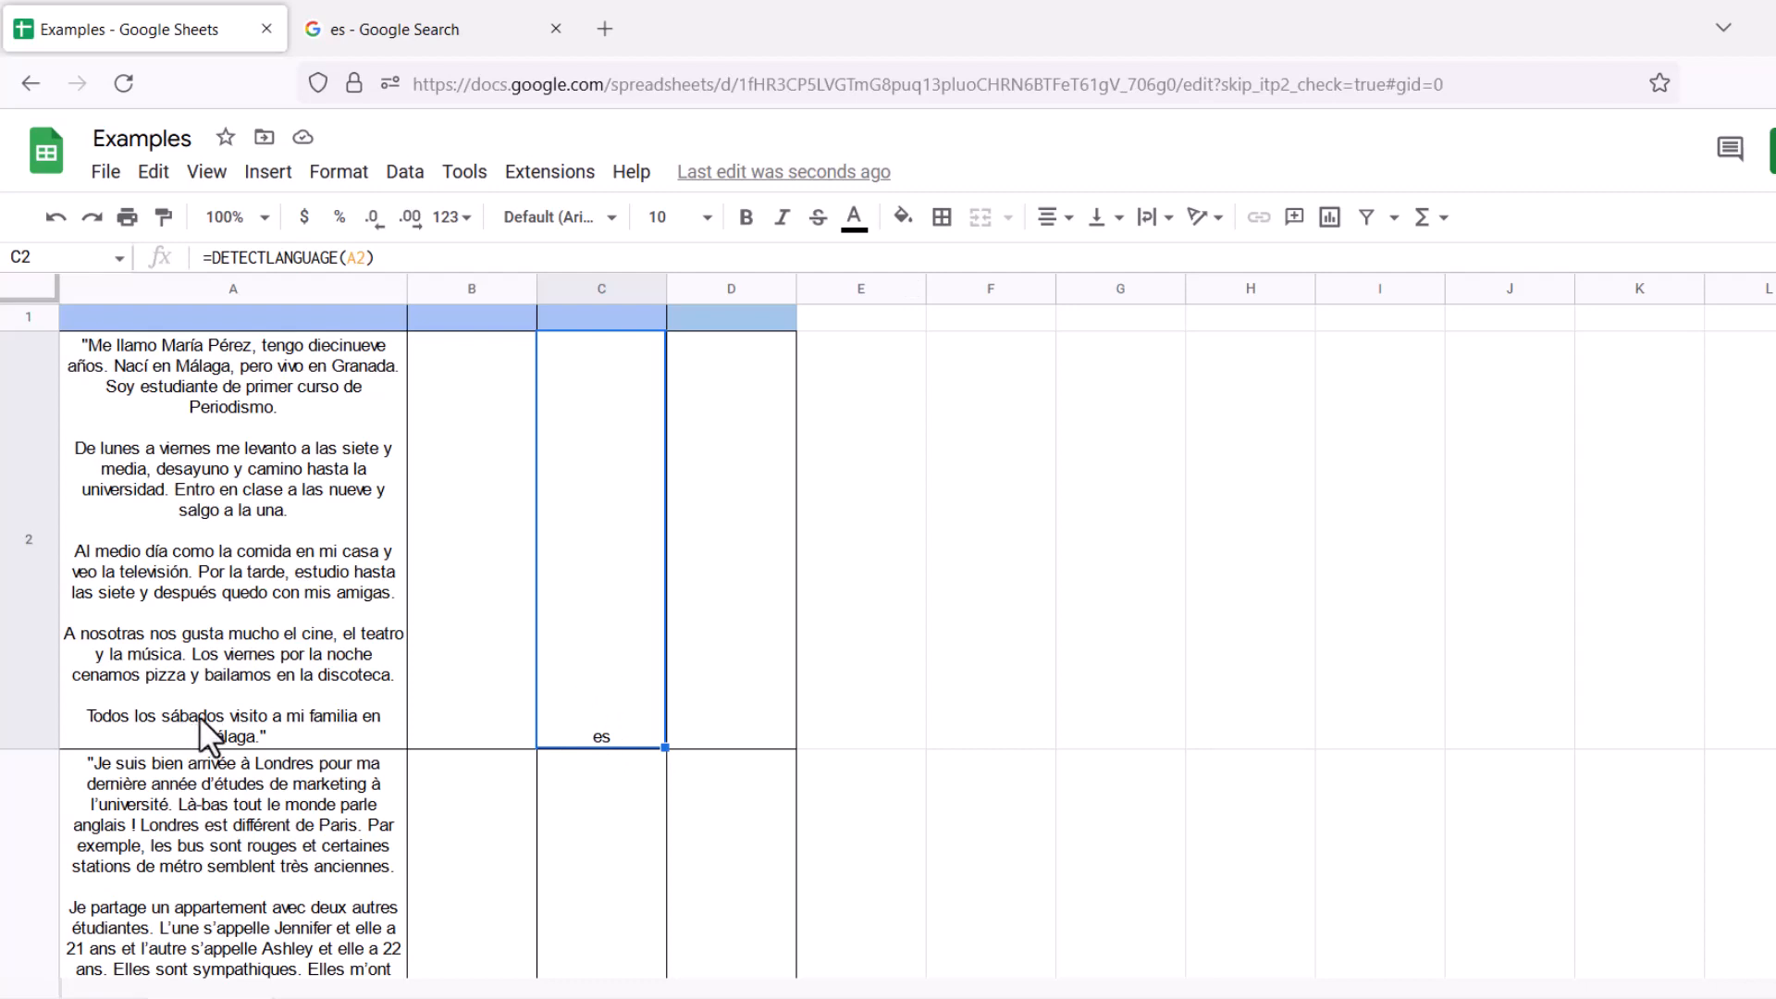
scroll(198, 716, down, 3)
double_click(142, 366)
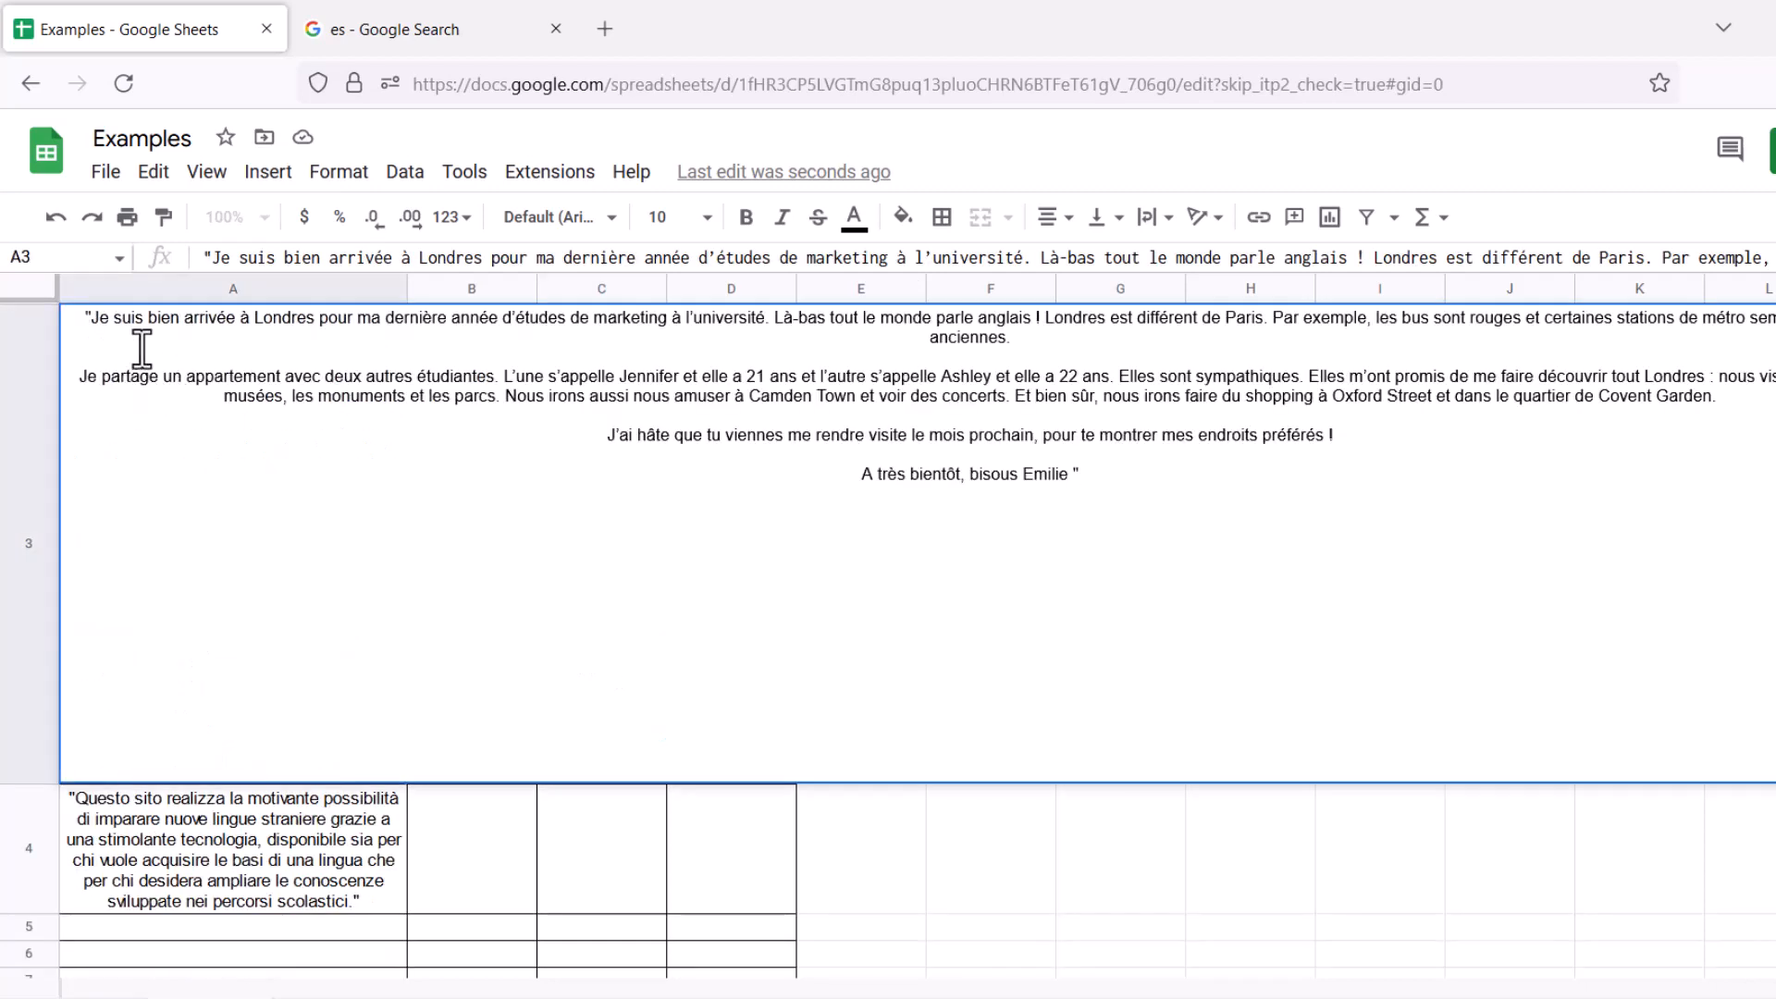
double_click(95, 320)
drag(95, 320, 384, 320)
key(ctrl+c)
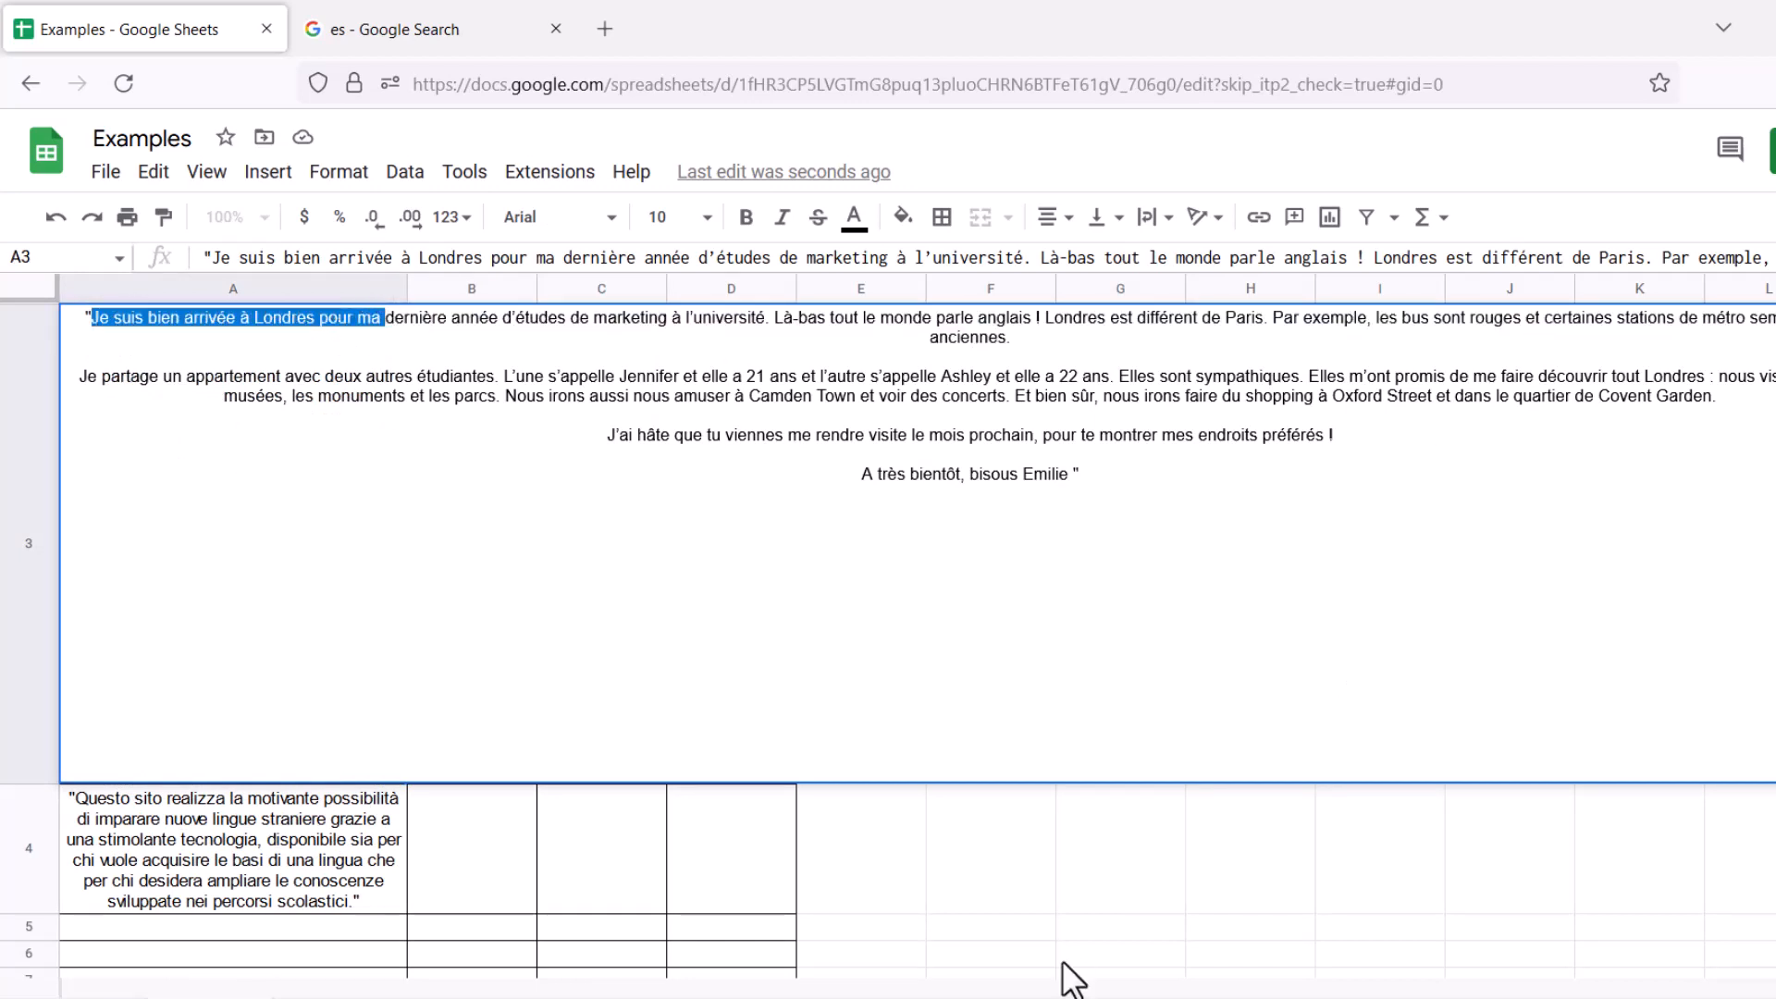
click(601, 824)
scroll(249, 518, up, 3)
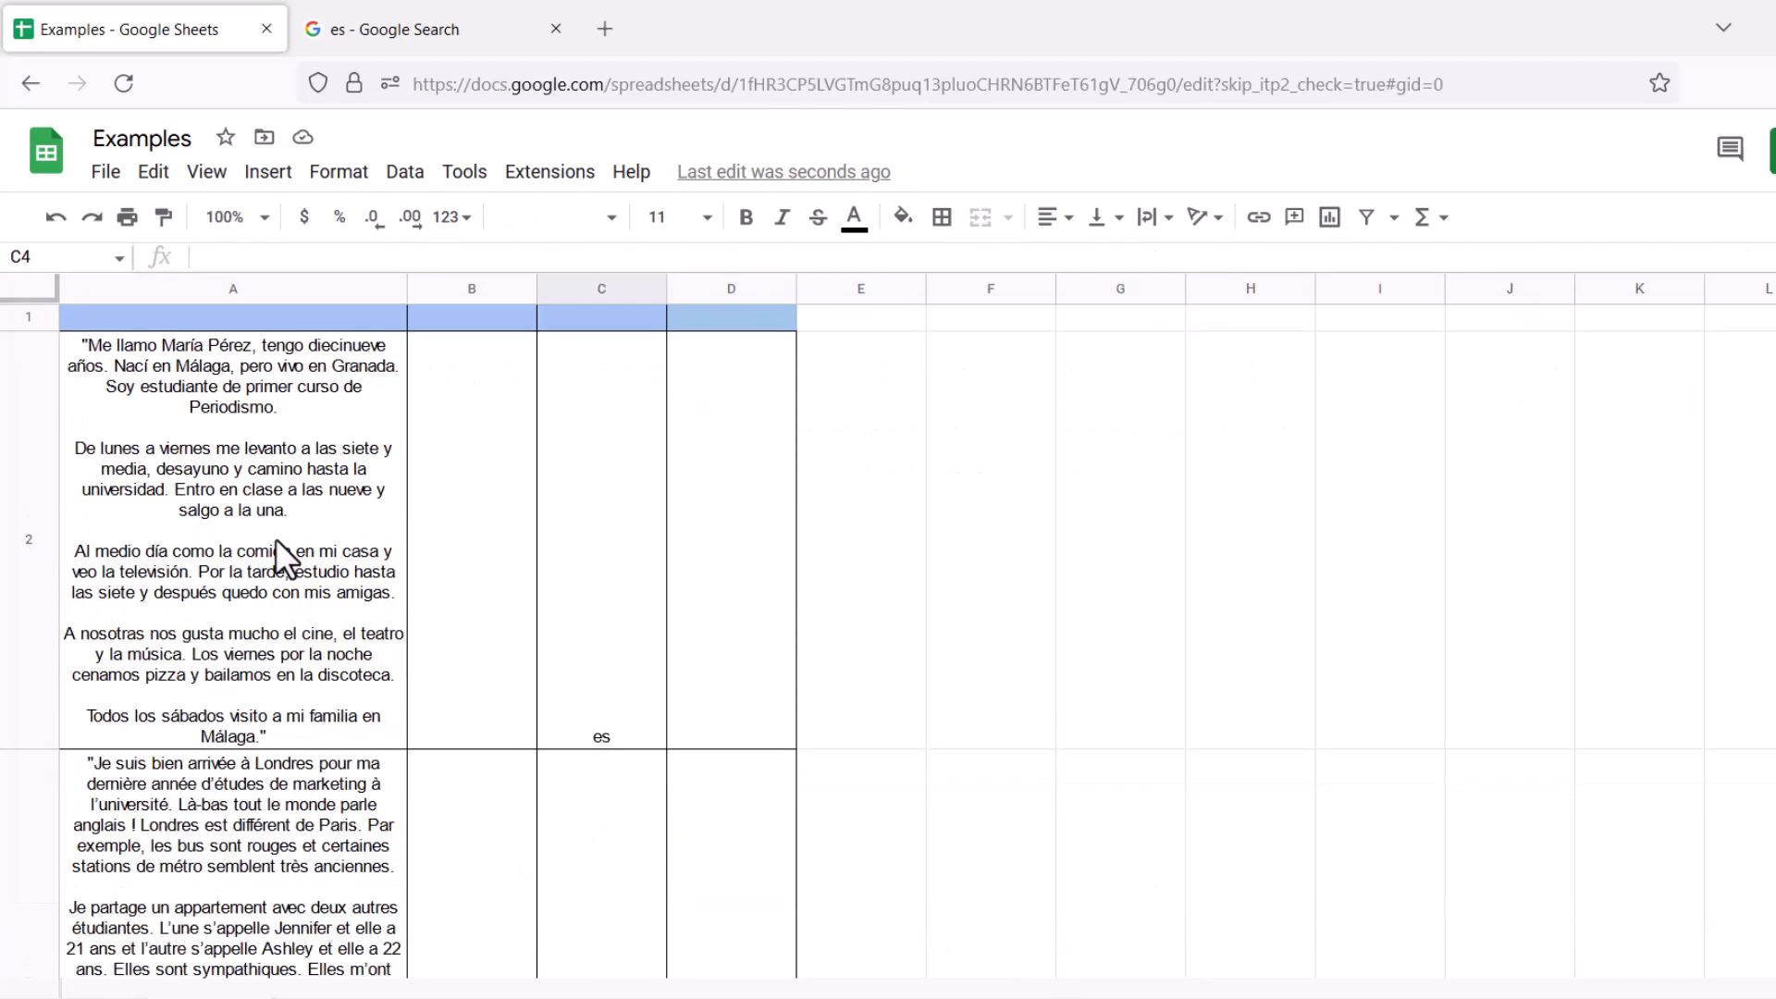
Enter =DETECTLANGUAGE("Je suis bien arrivée à Londres pour ma ") in cell C3, using the copied phrase as quoted text
click(208, 801)
click(592, 801)
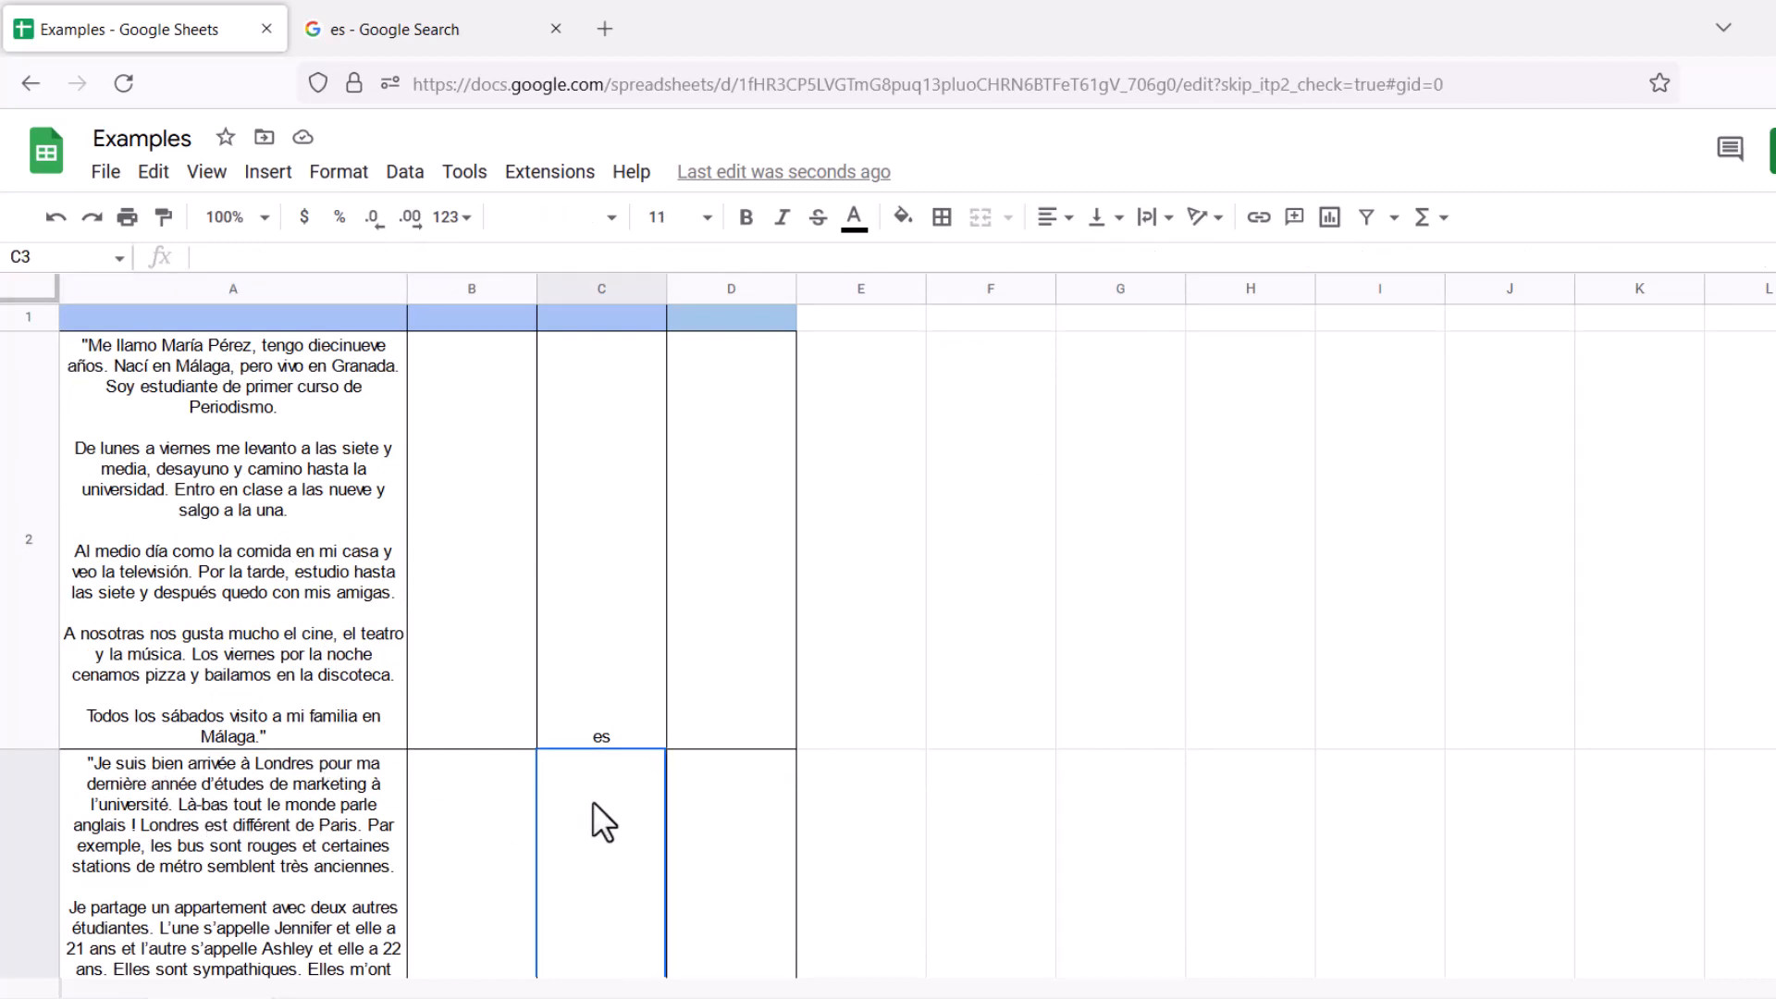
right_click(592, 801)
click(578, 790)
scroll(568, 775, down, 2)
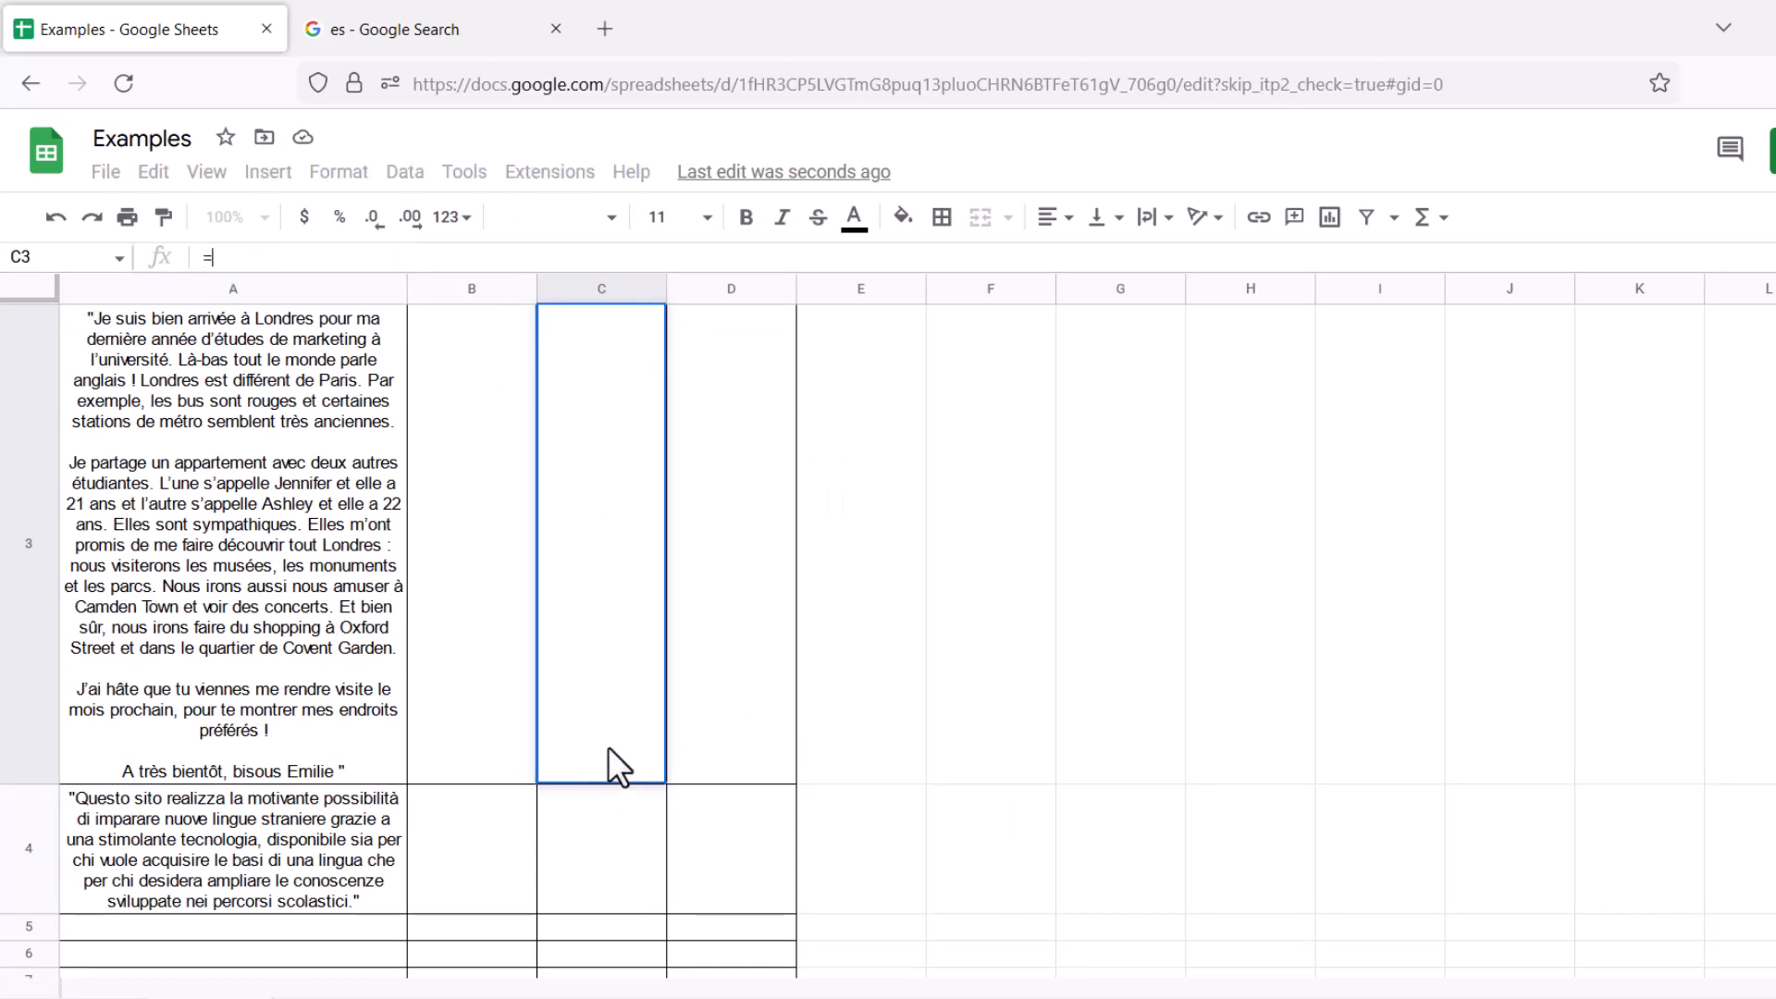
text(=dete)
key(BackSpace)
key(BackSpace)
key(BackSpace)
key(BackSpace)
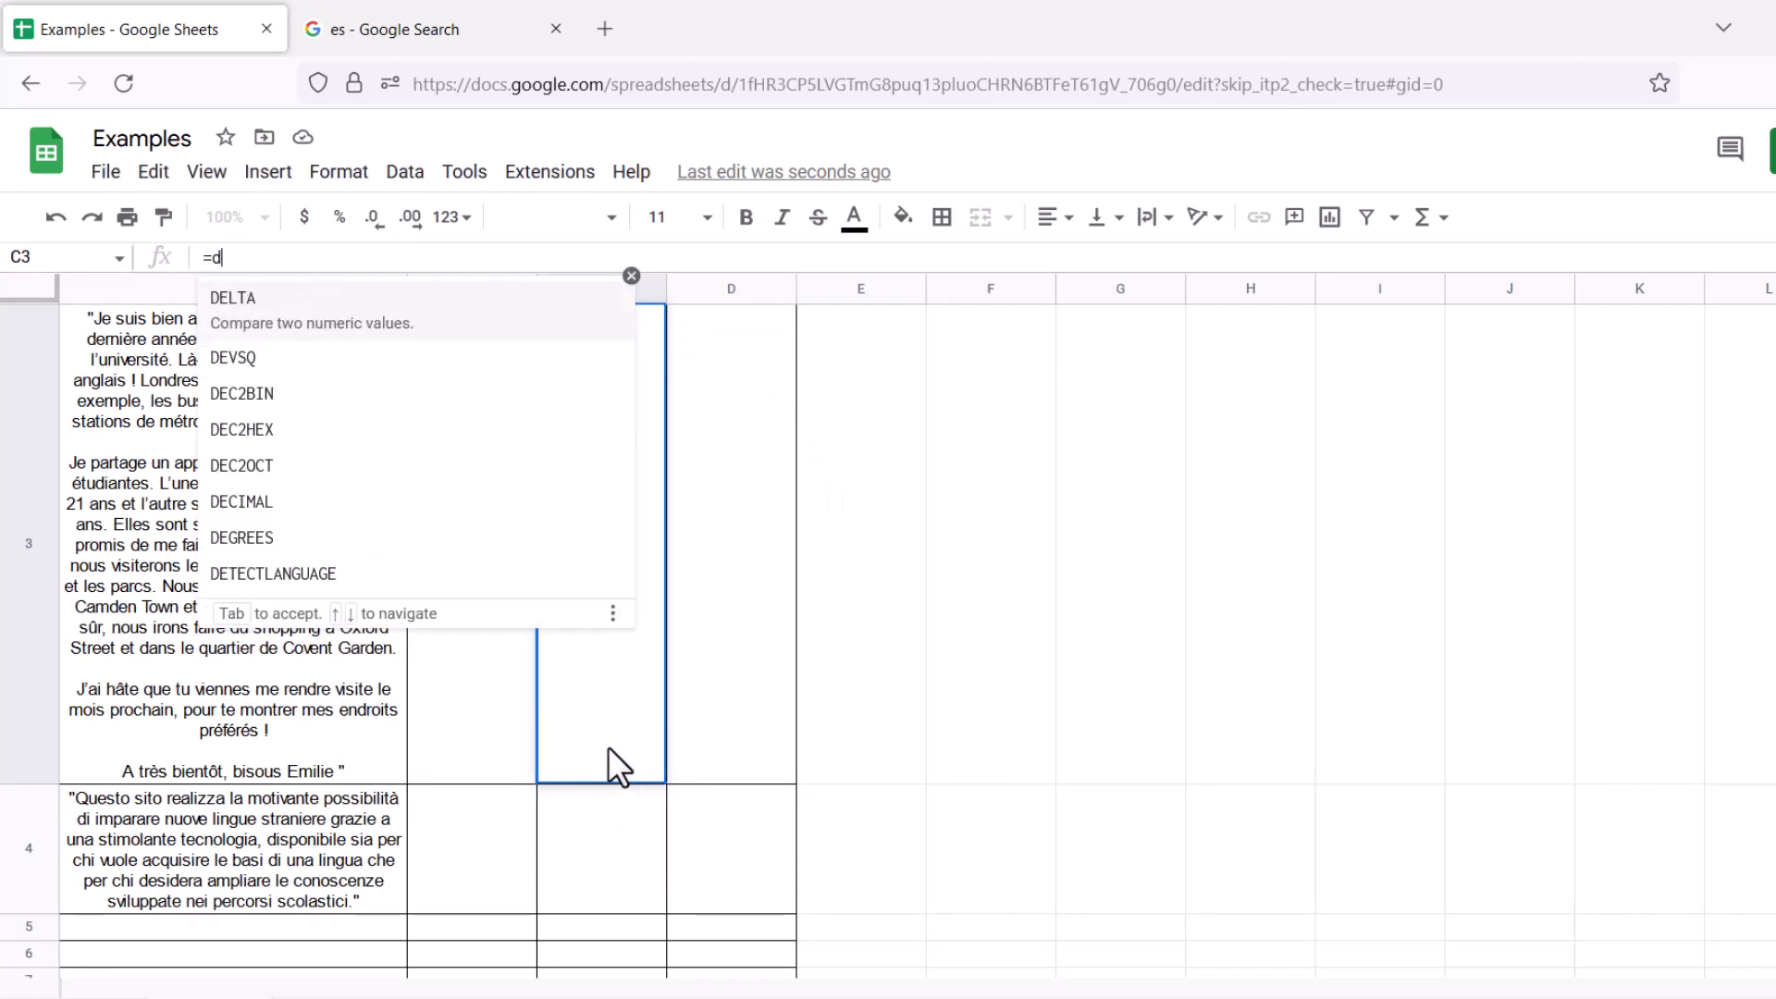
text(DETECT)
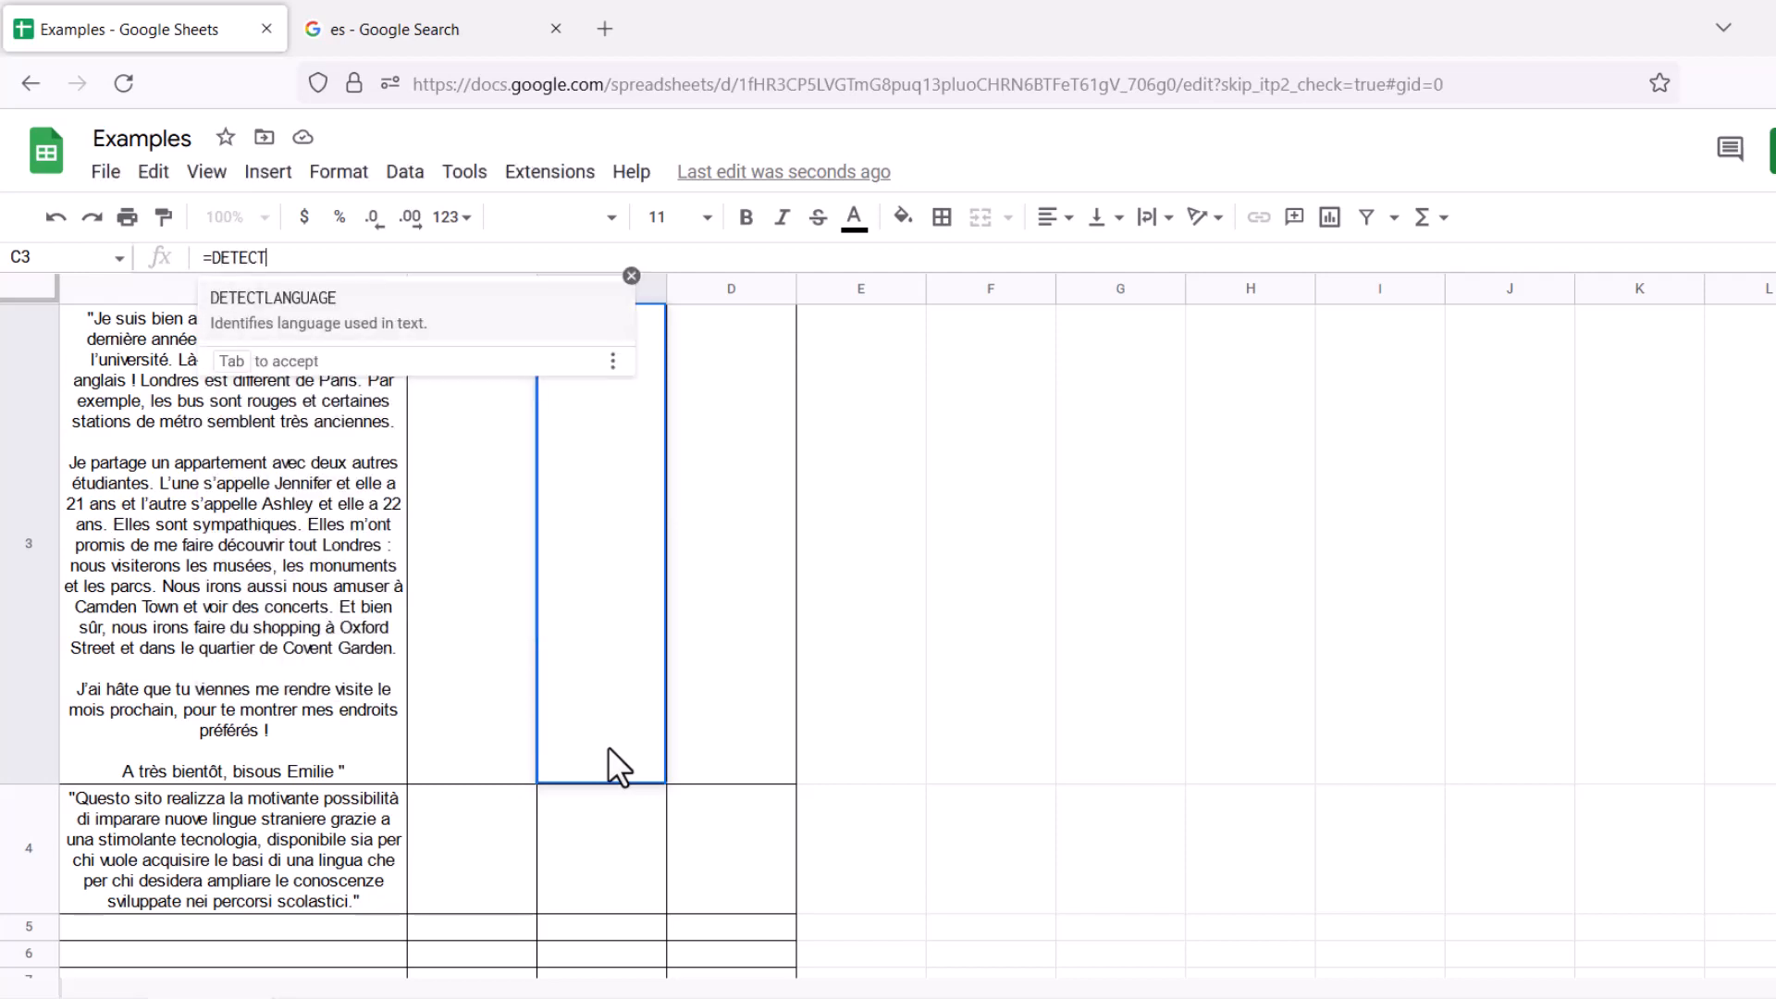
key(Tab)
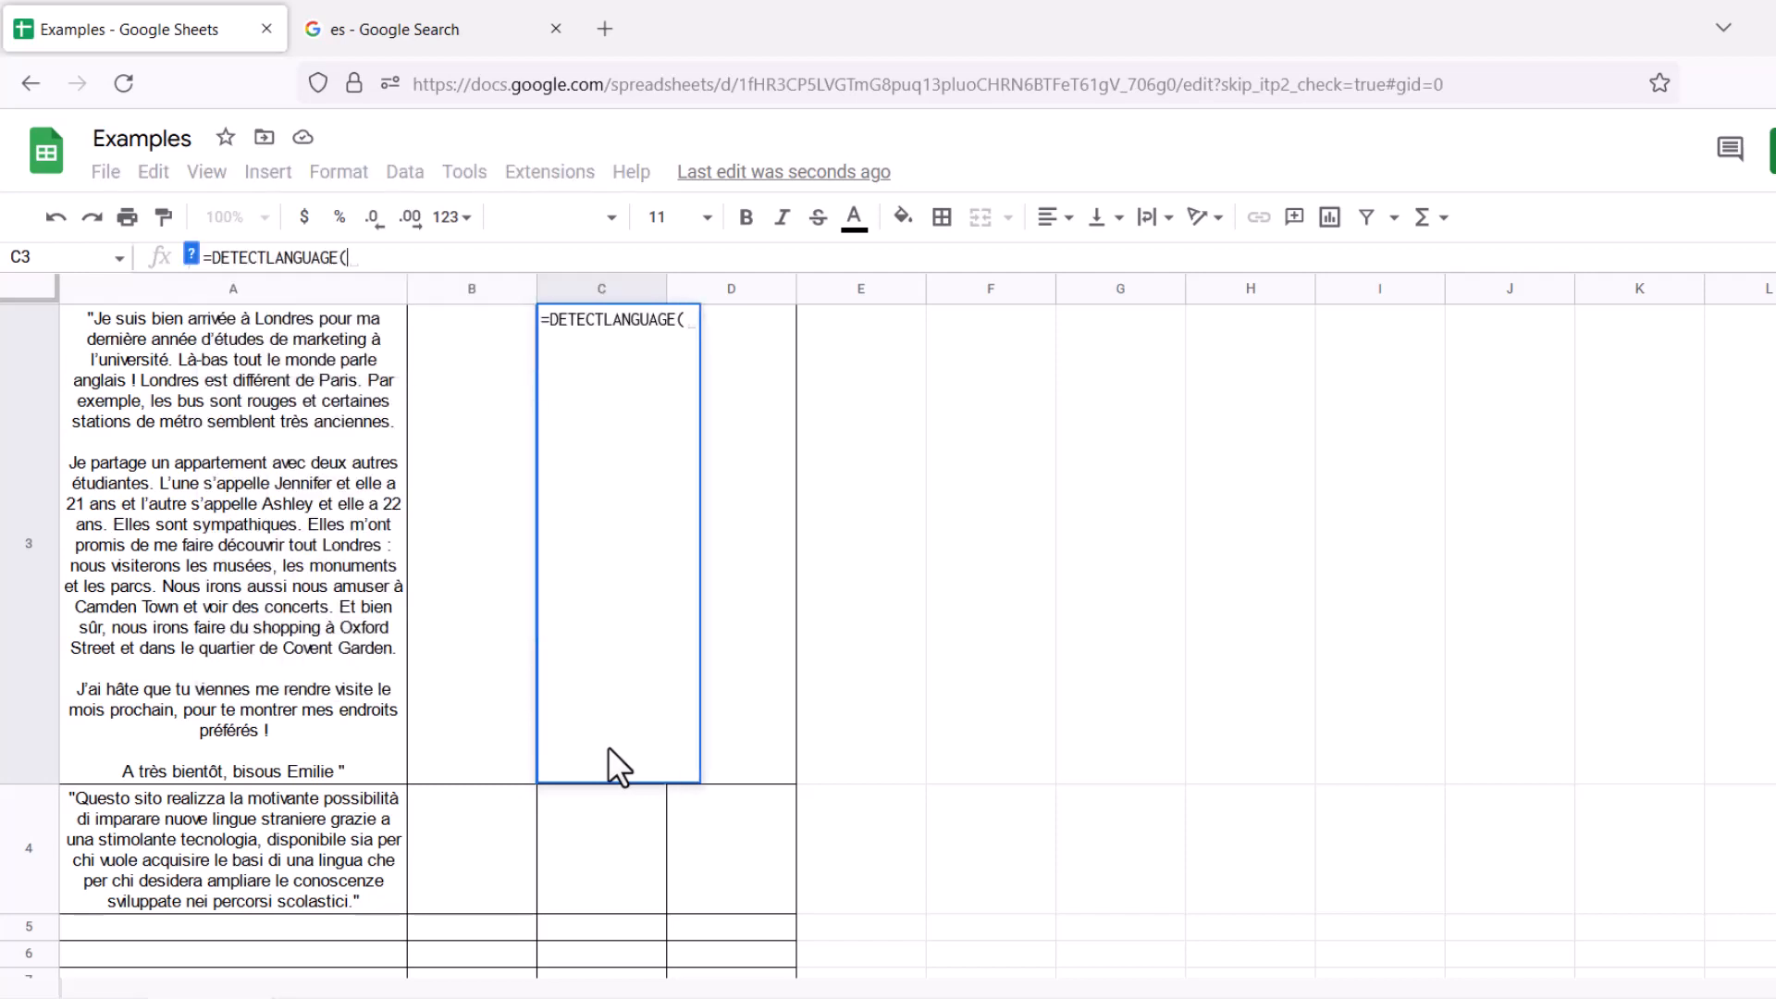
text(")
key(ctrl+v)
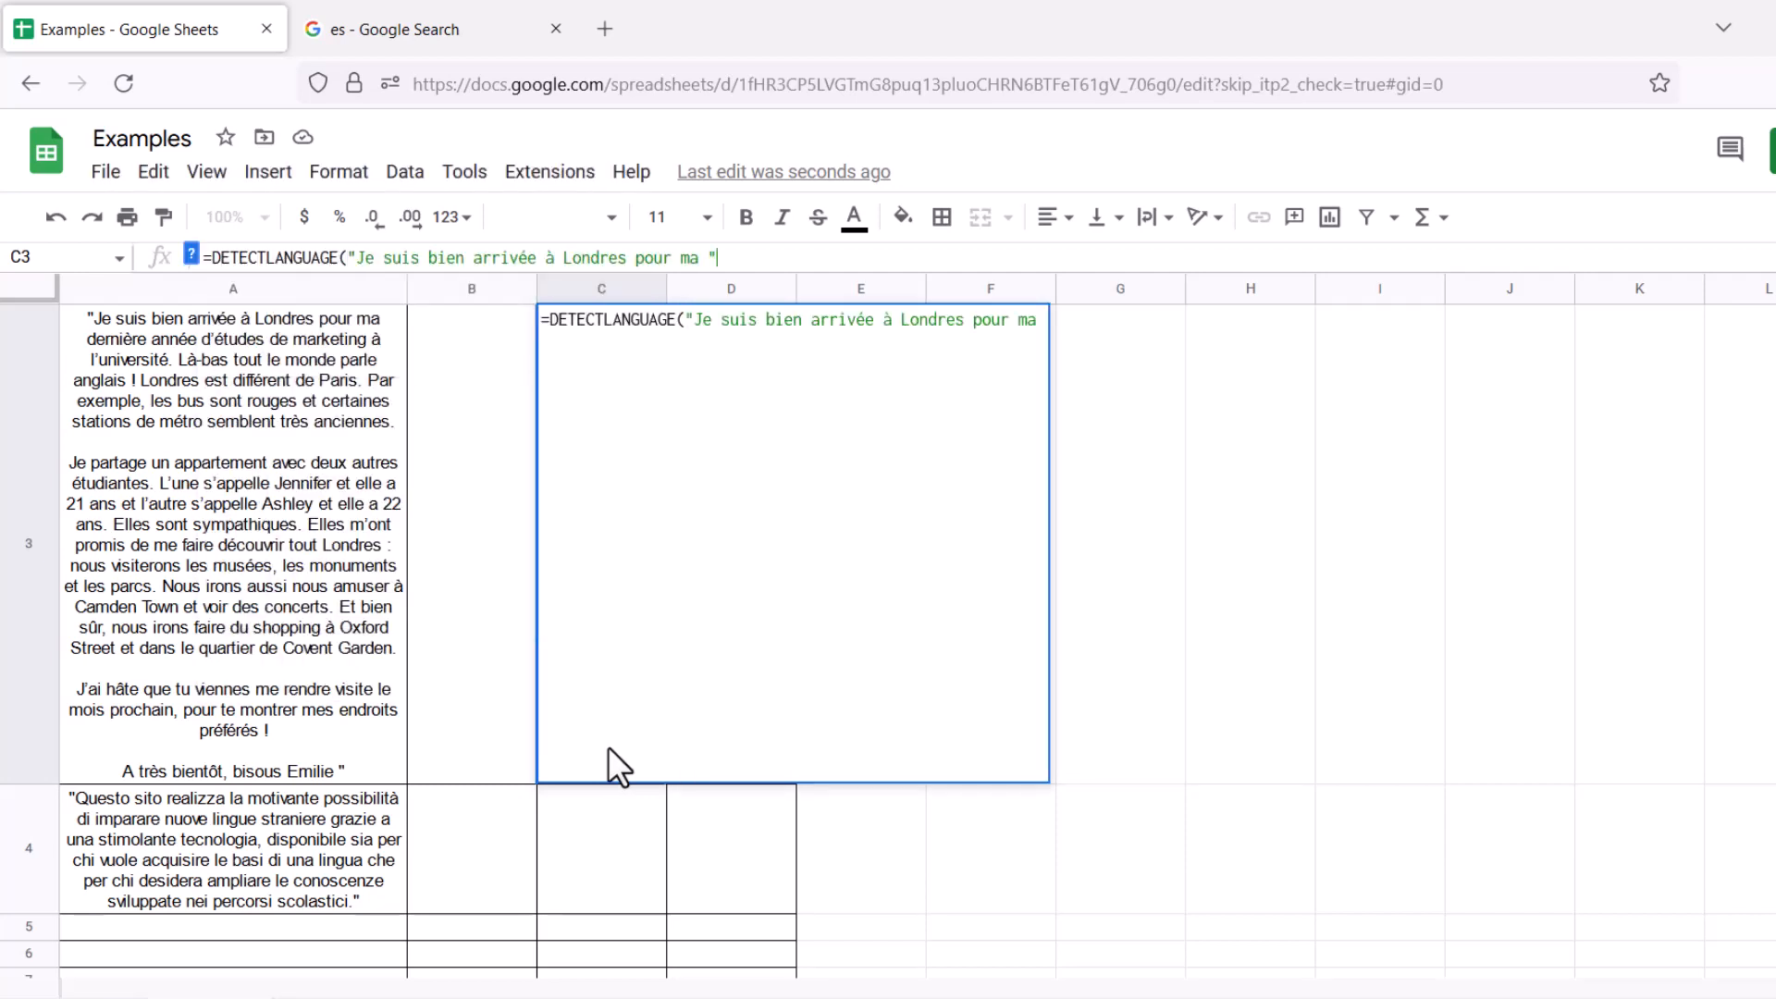
text())
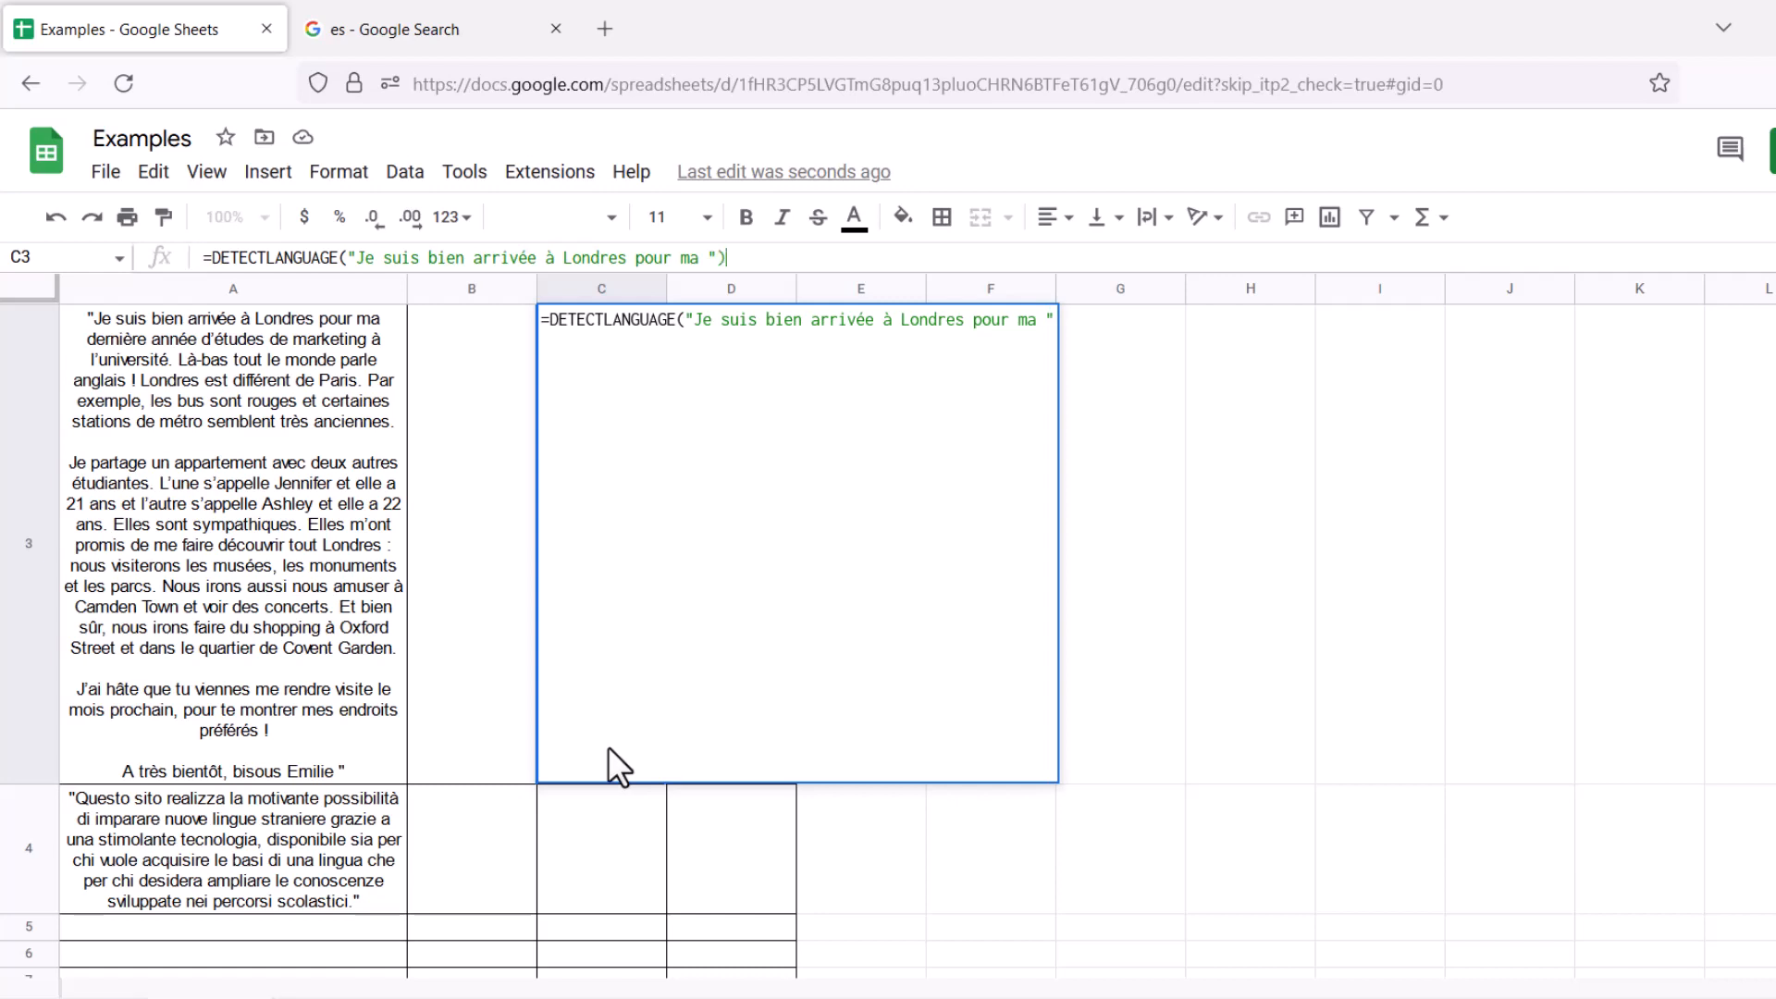
key(Return)
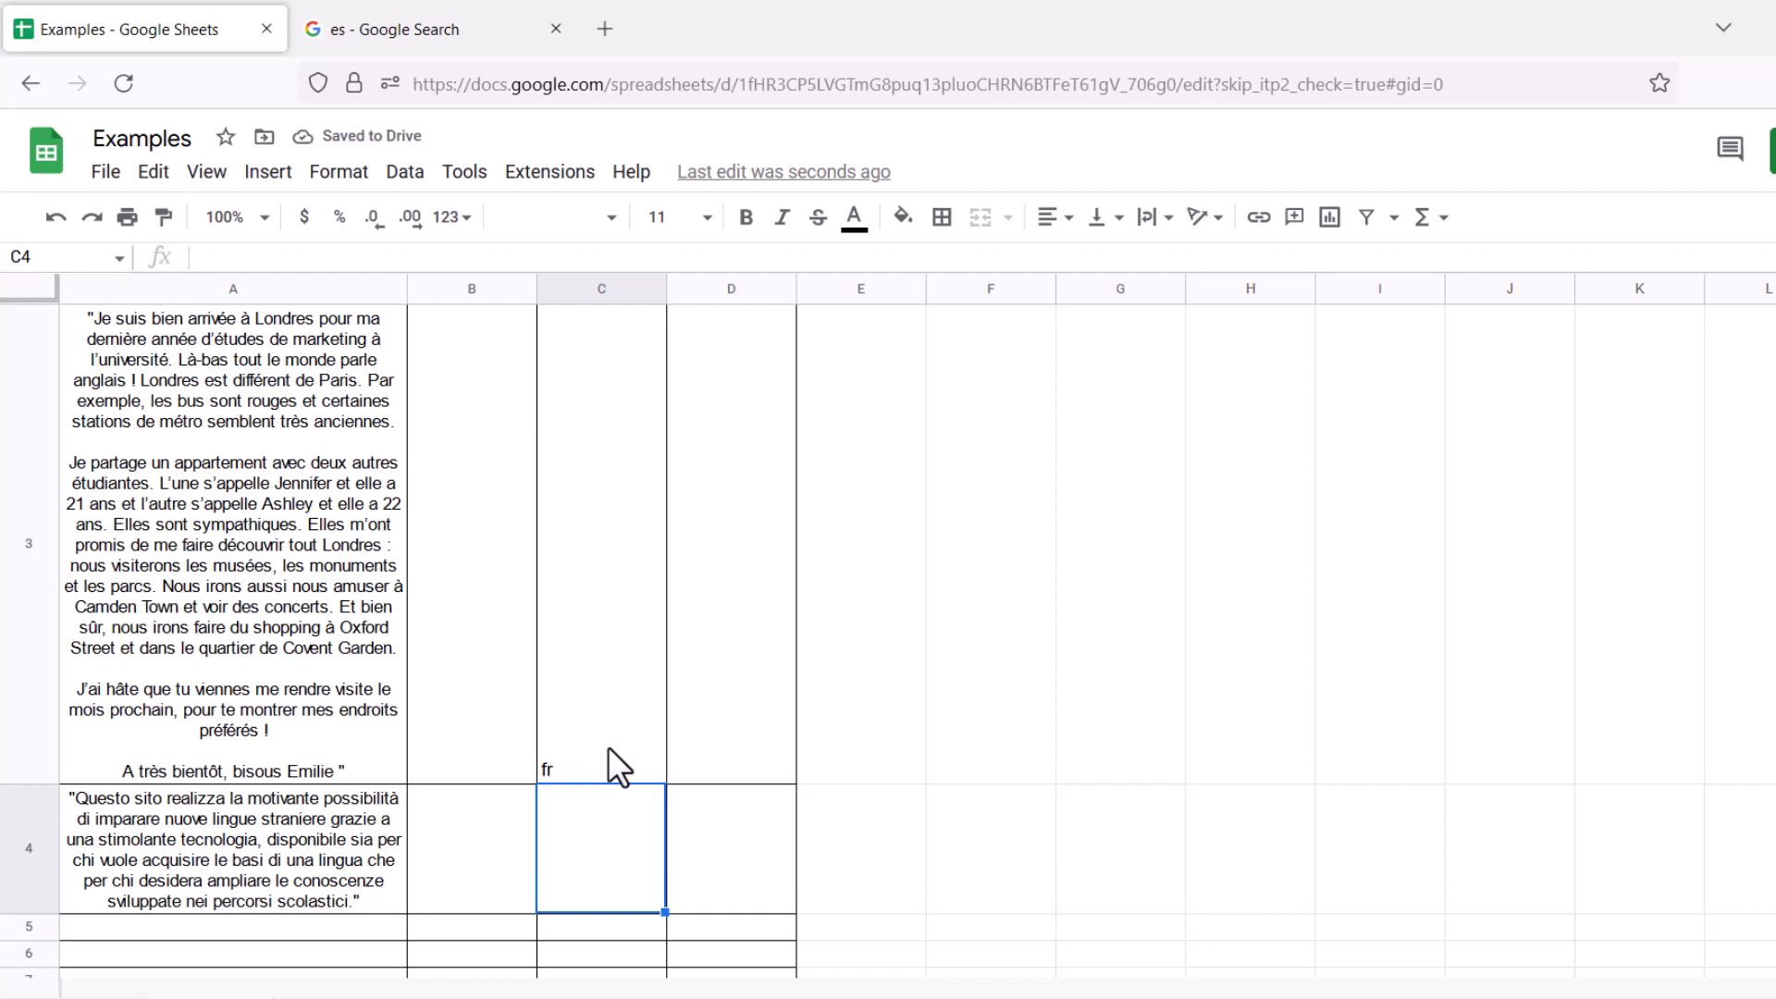
click(566, 772)
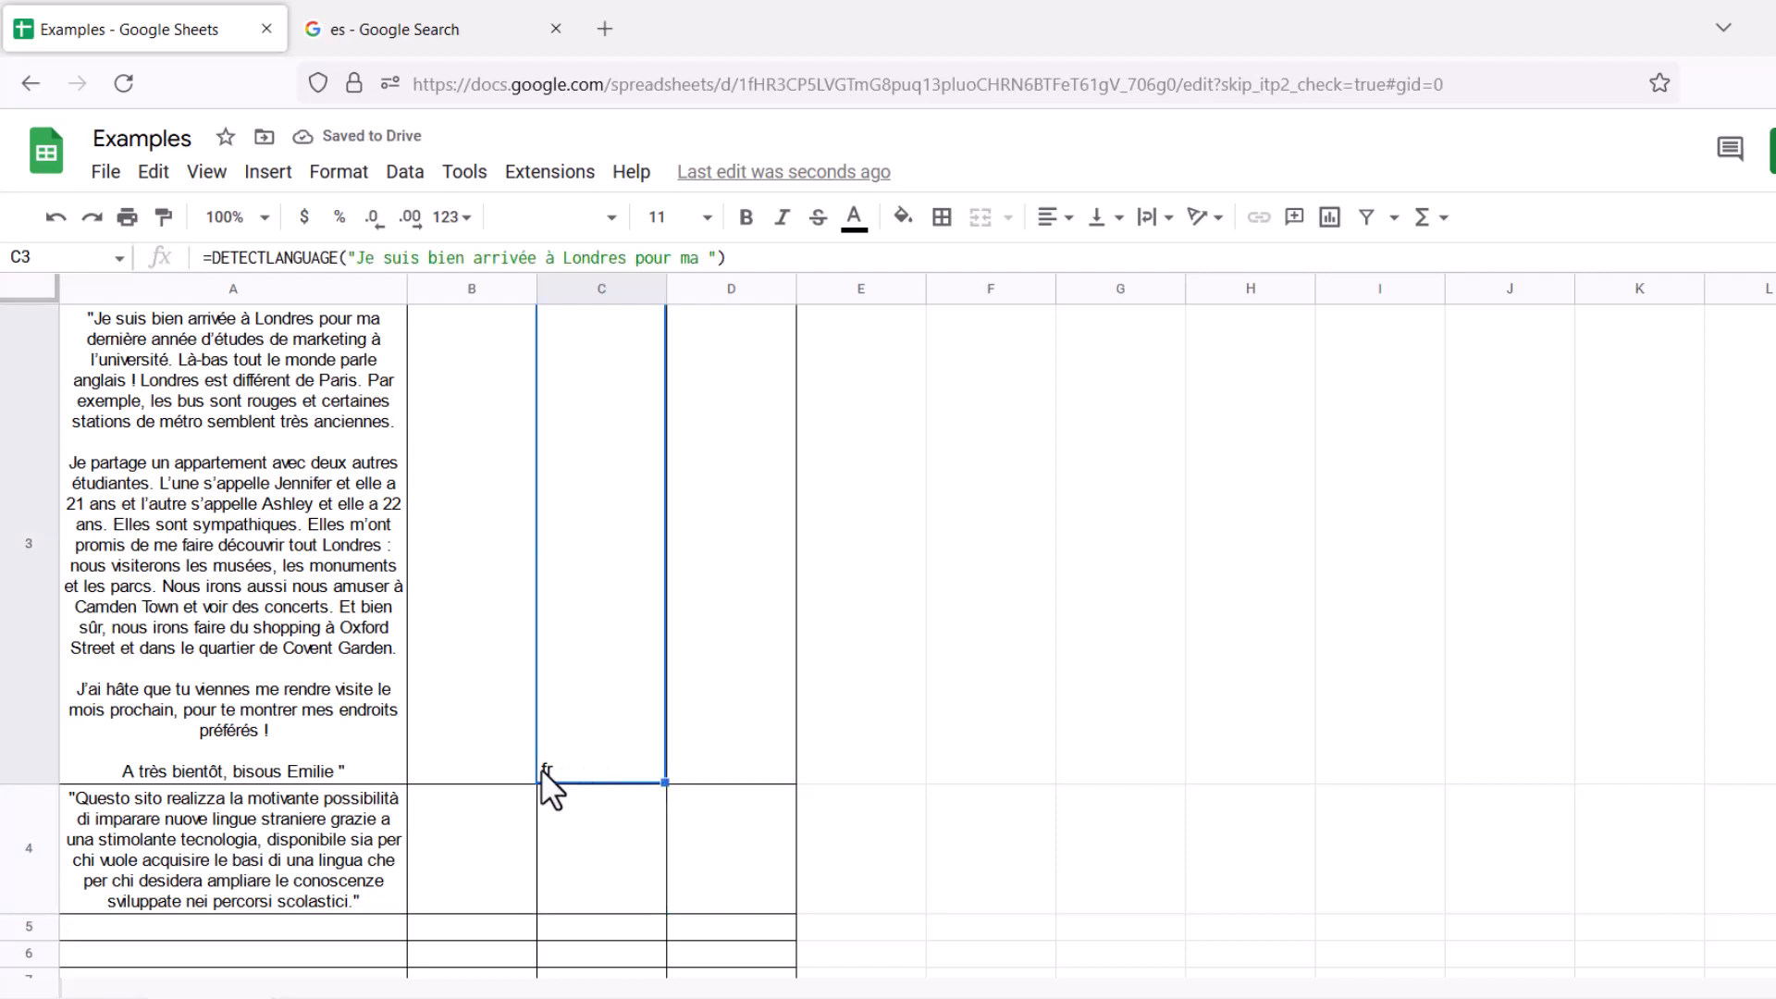
Switch to the Google search page and replace the query with "fr" to look up that language code
click(474, 32)
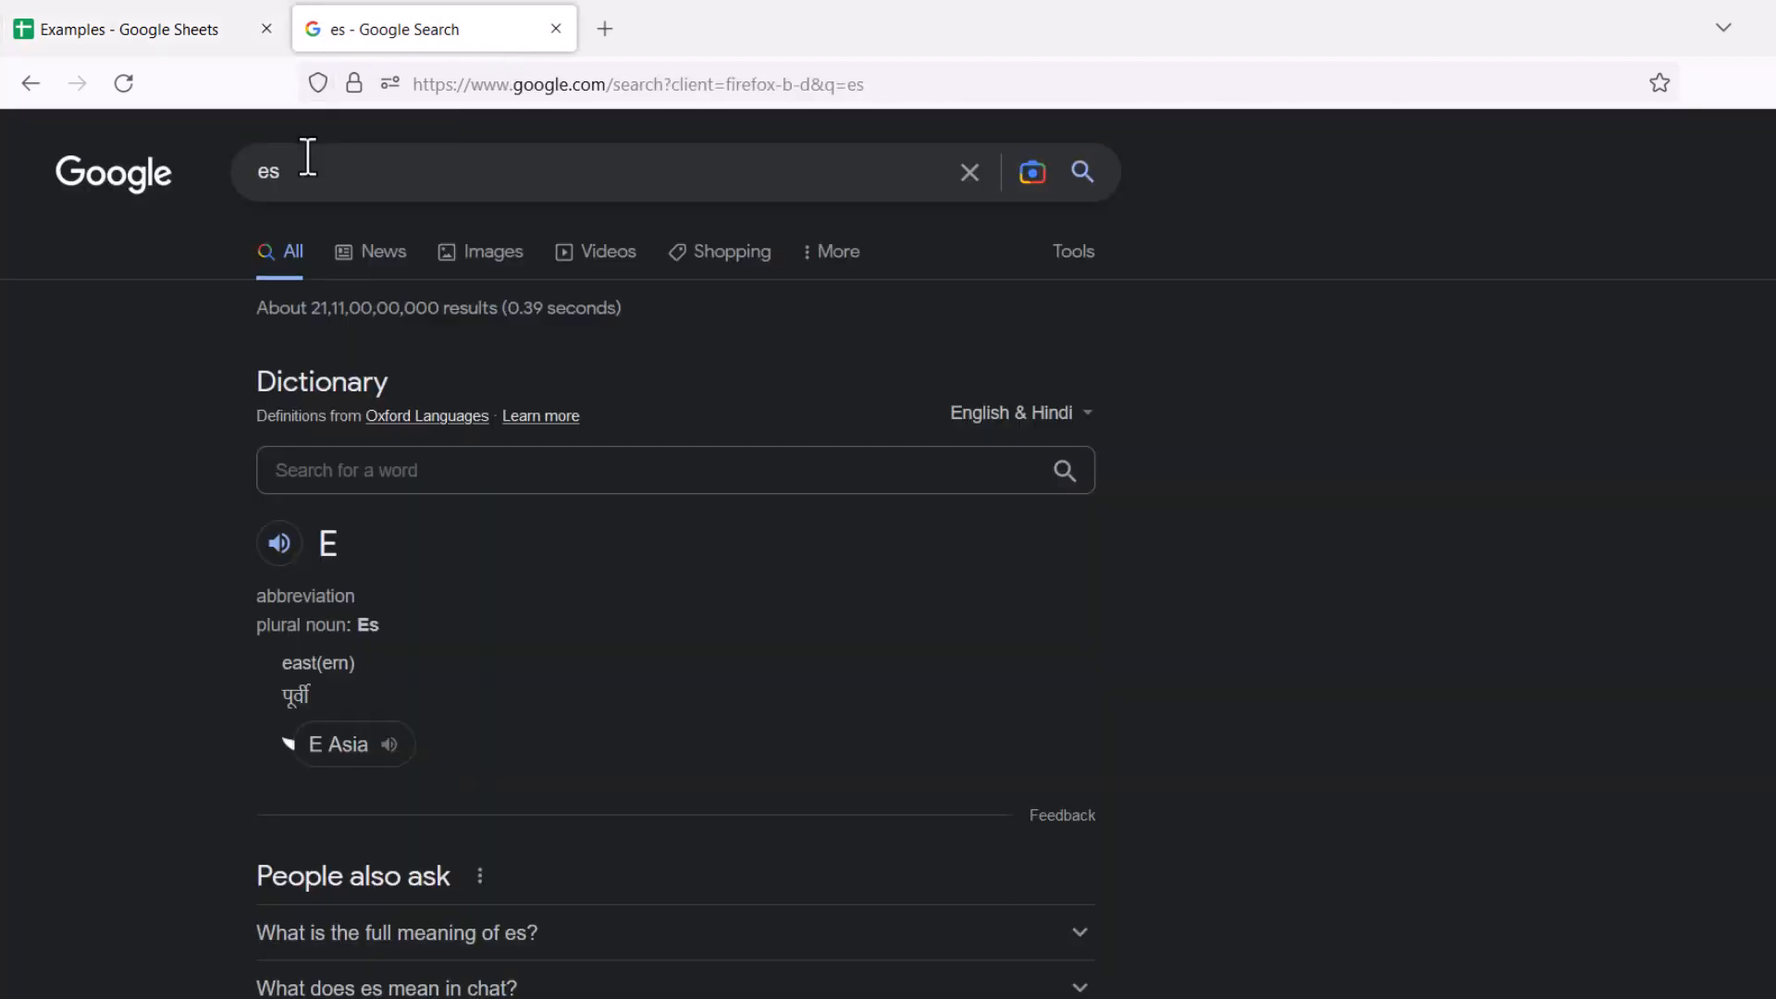
drag(296, 159, 153, 146)
text(fr)
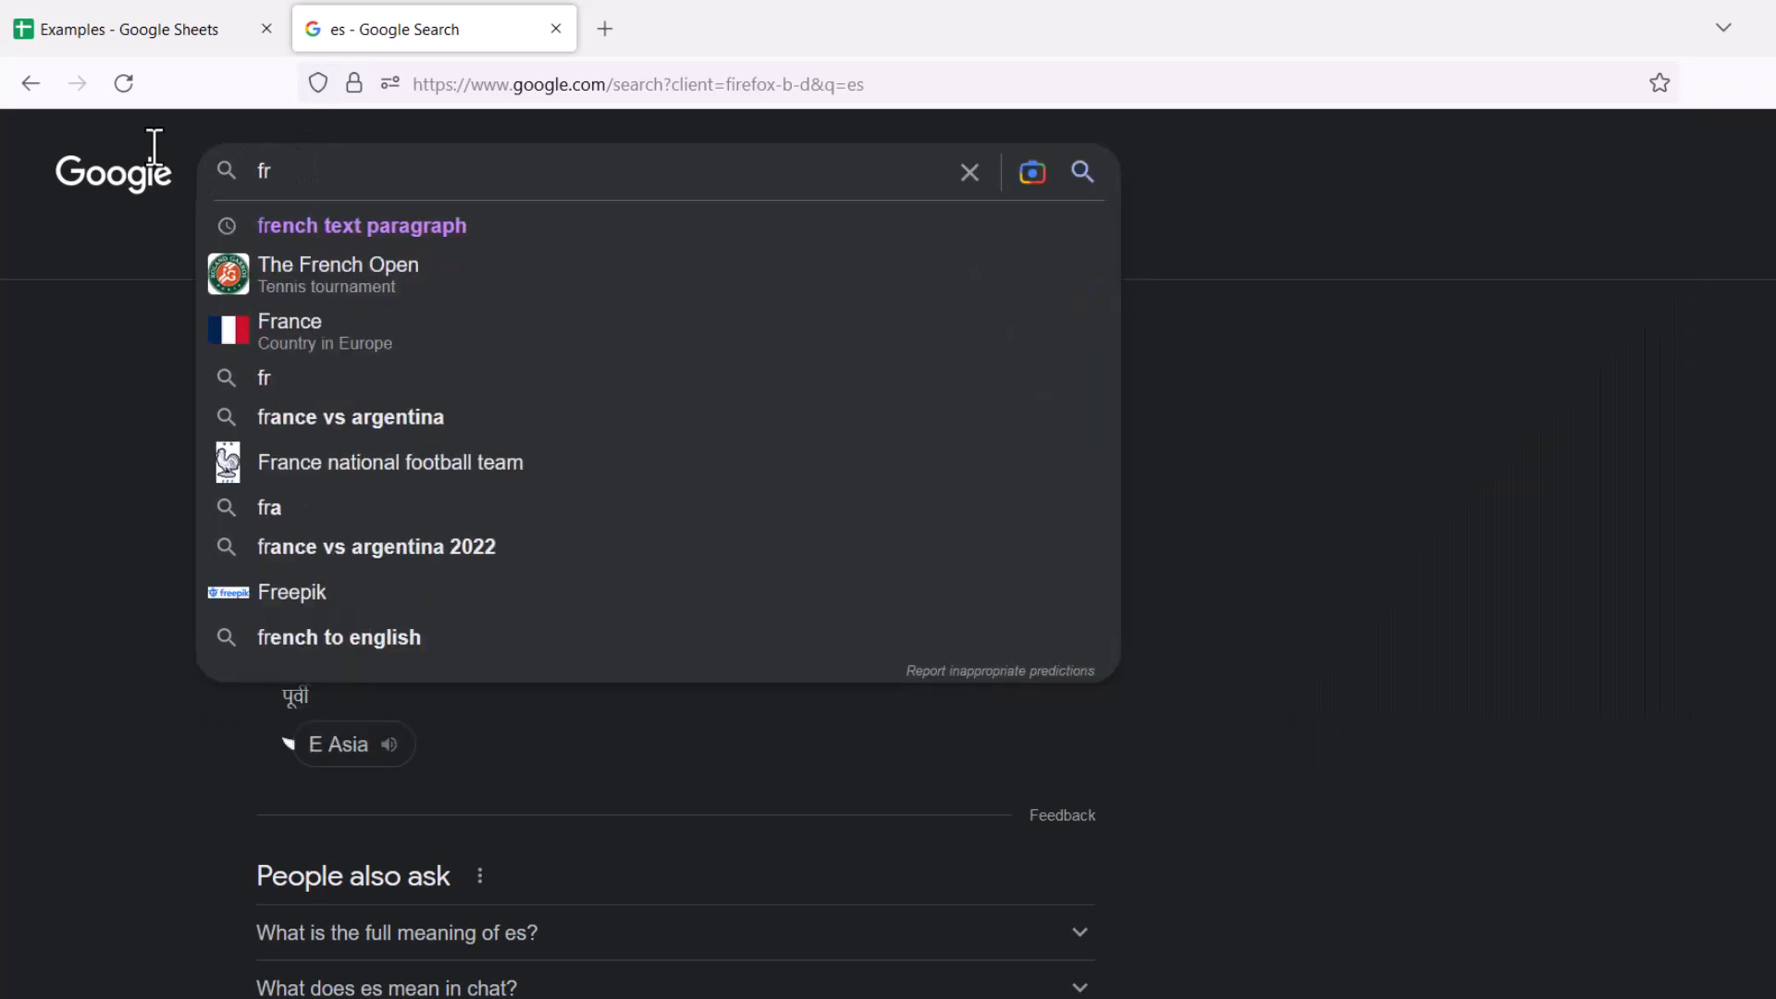
key(Return)
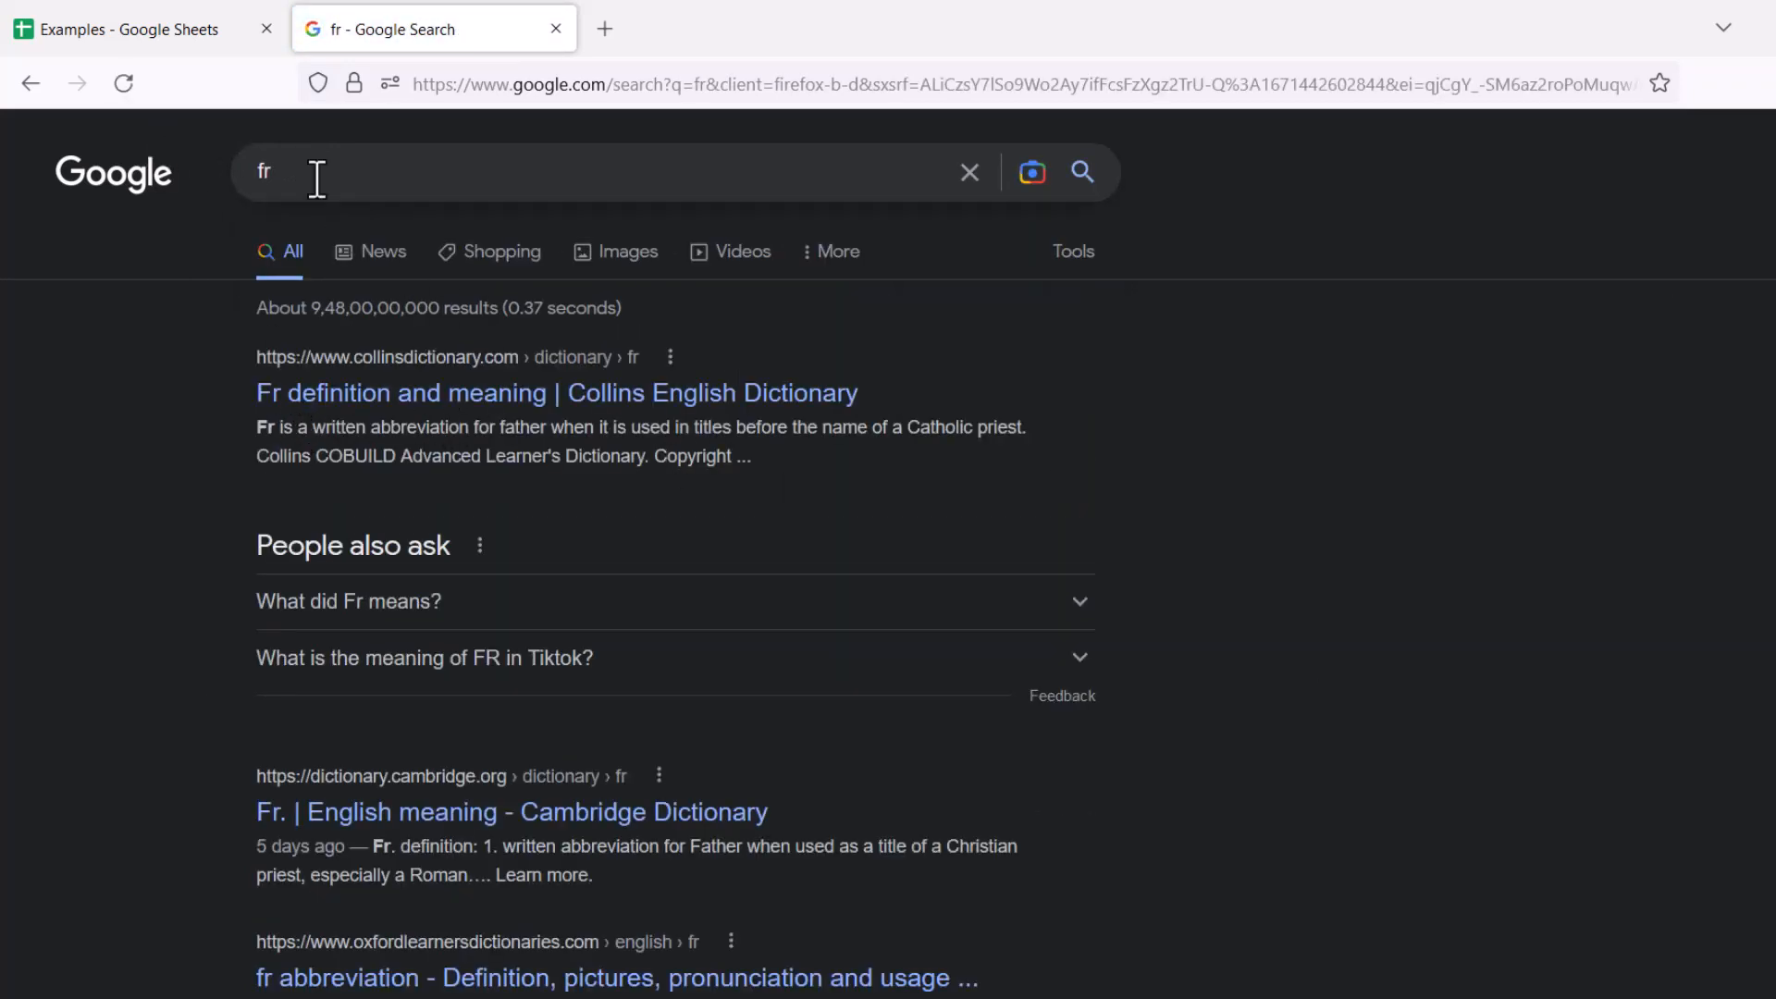
Return to the Examples spreadsheet and delete the formula from cell C3
click(187, 26)
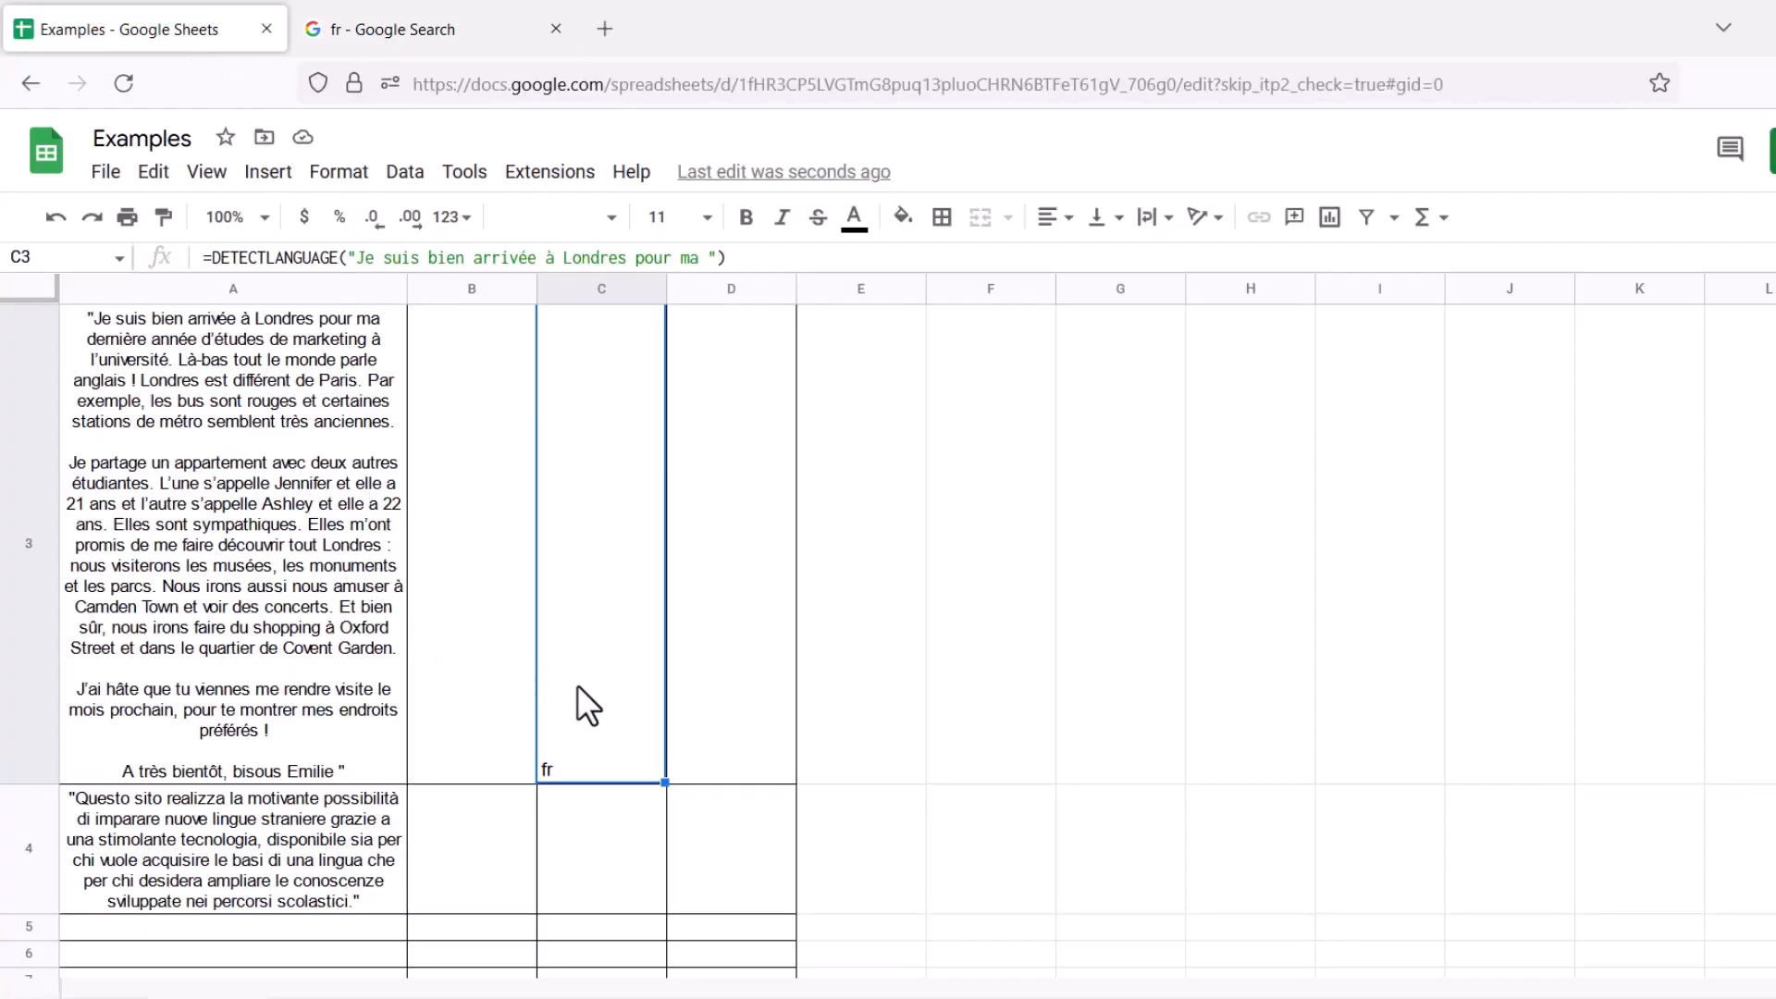
key(Delete)
scroll(610, 666, up, 3)
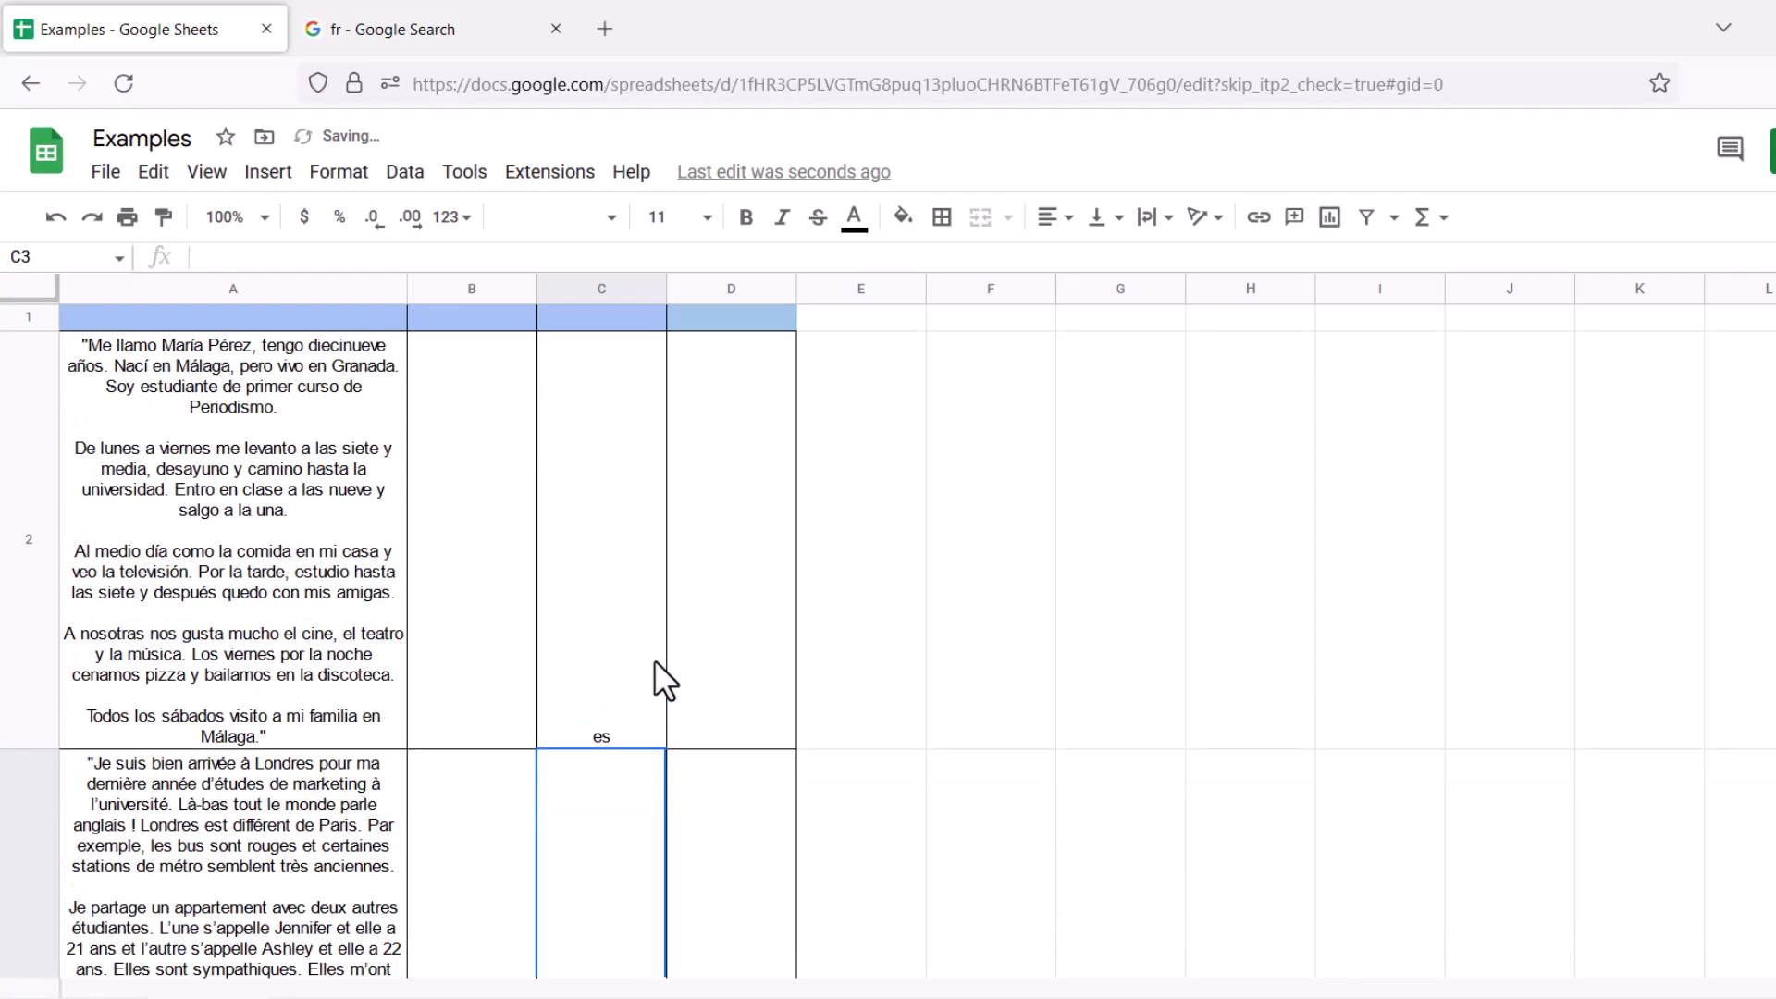
Replace the formula in cell C2 with =DETECTLANGUAGE(A2:A4)
click(604, 550)
key(Delete)
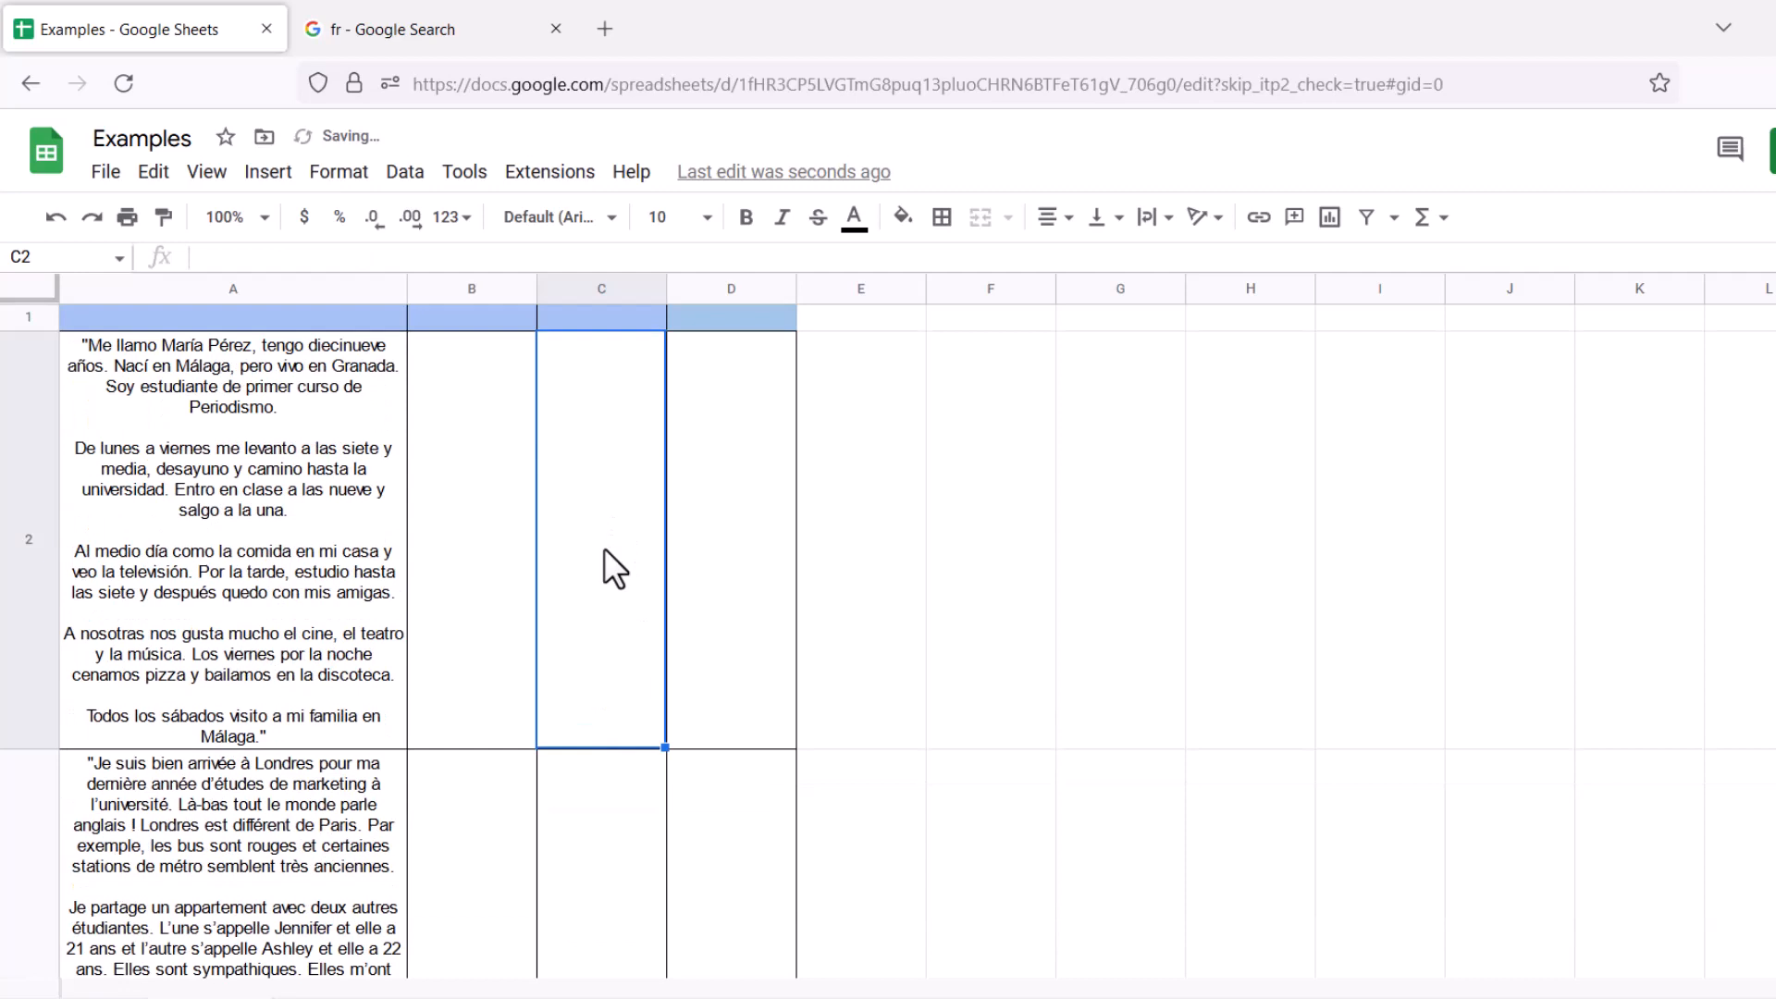
double_click(602, 457)
text(=DETEC)
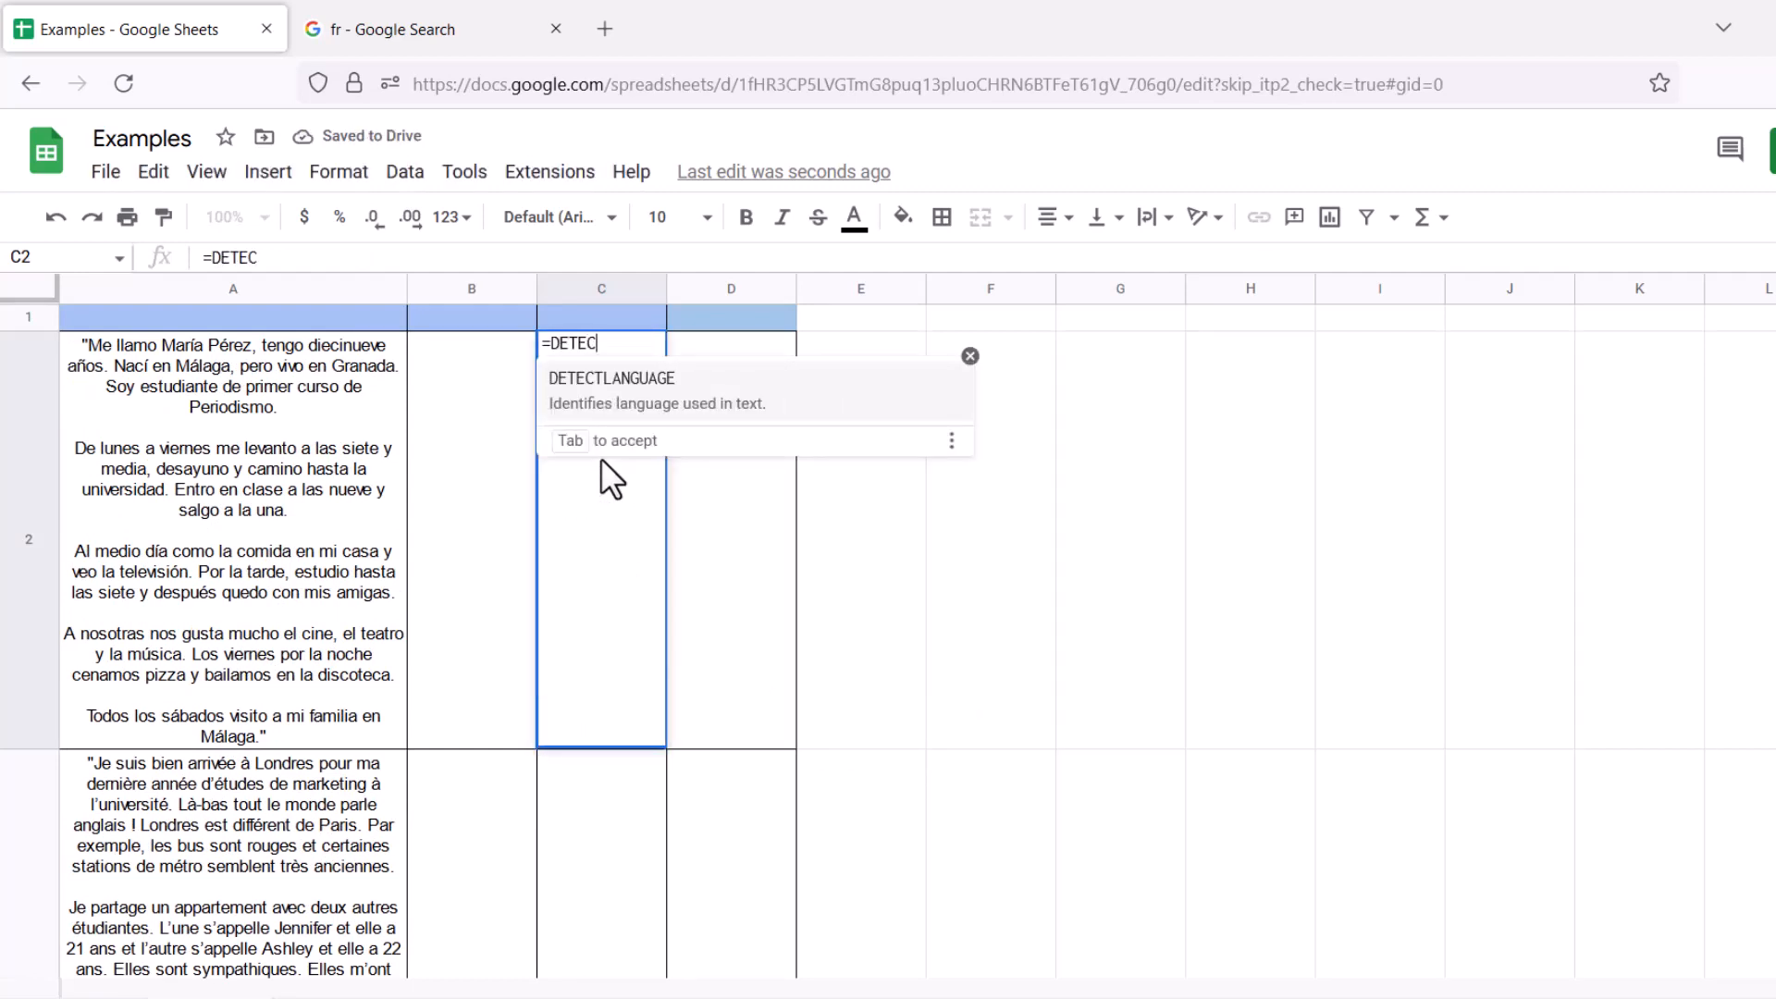
key(Tab)
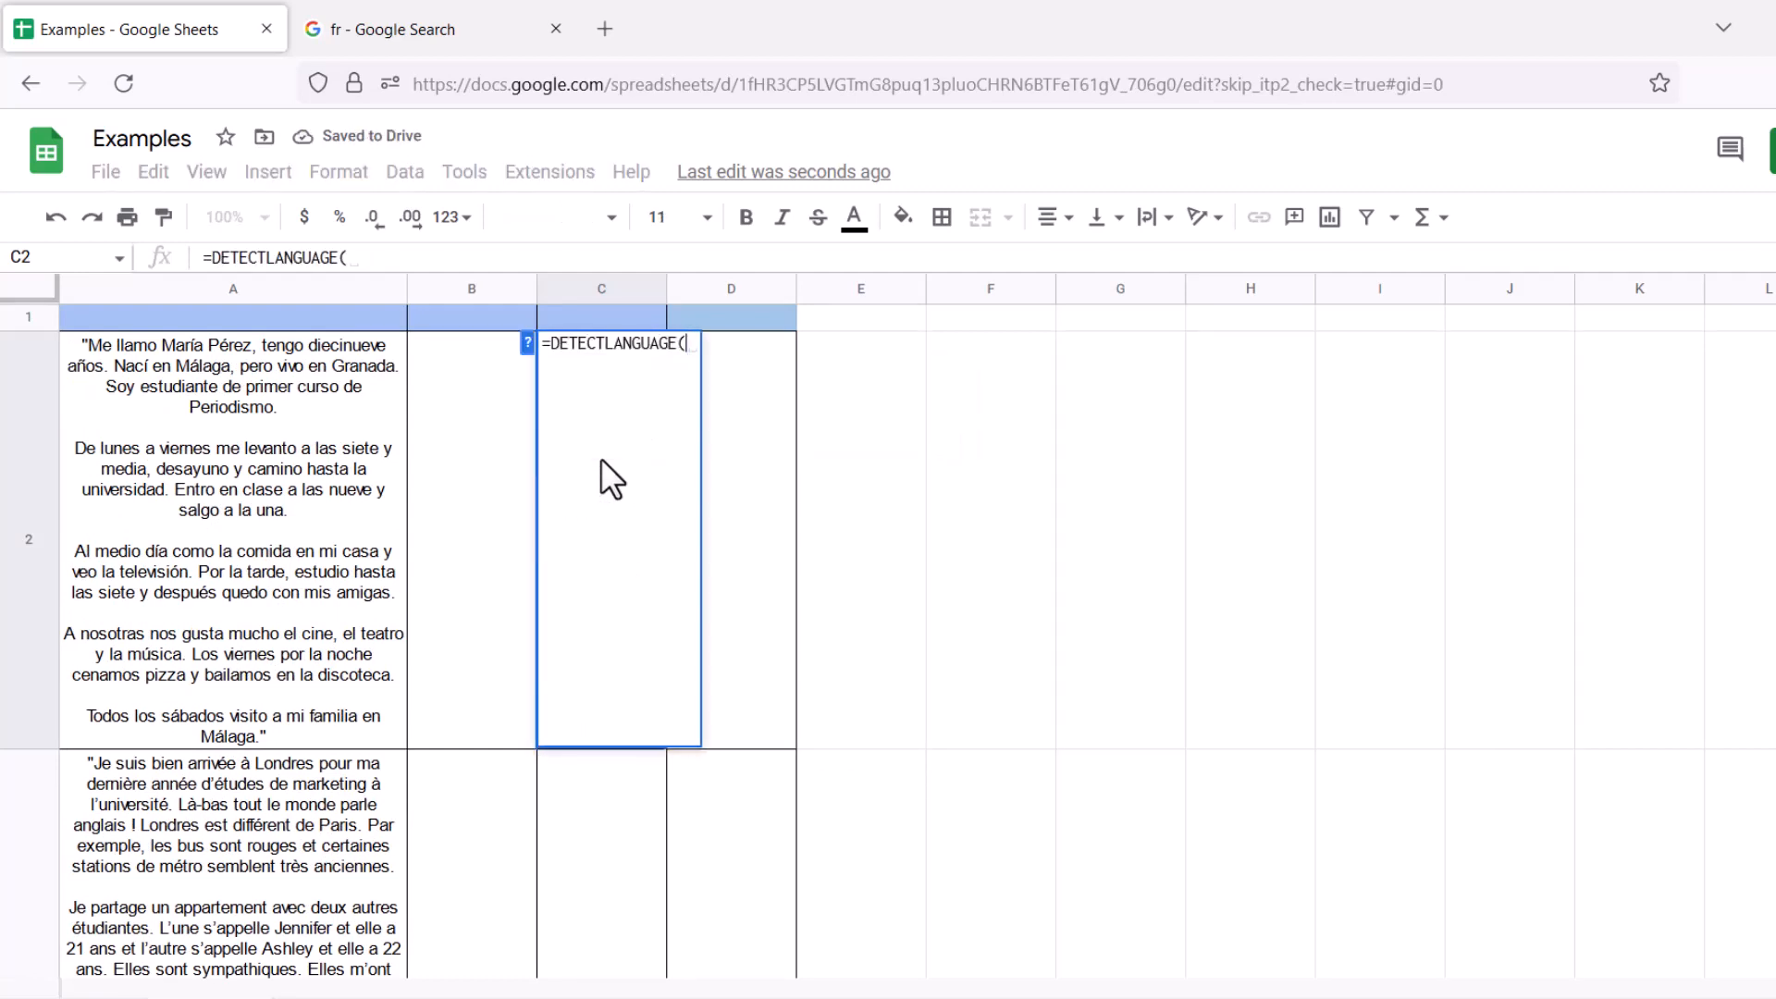
text(A2:A)
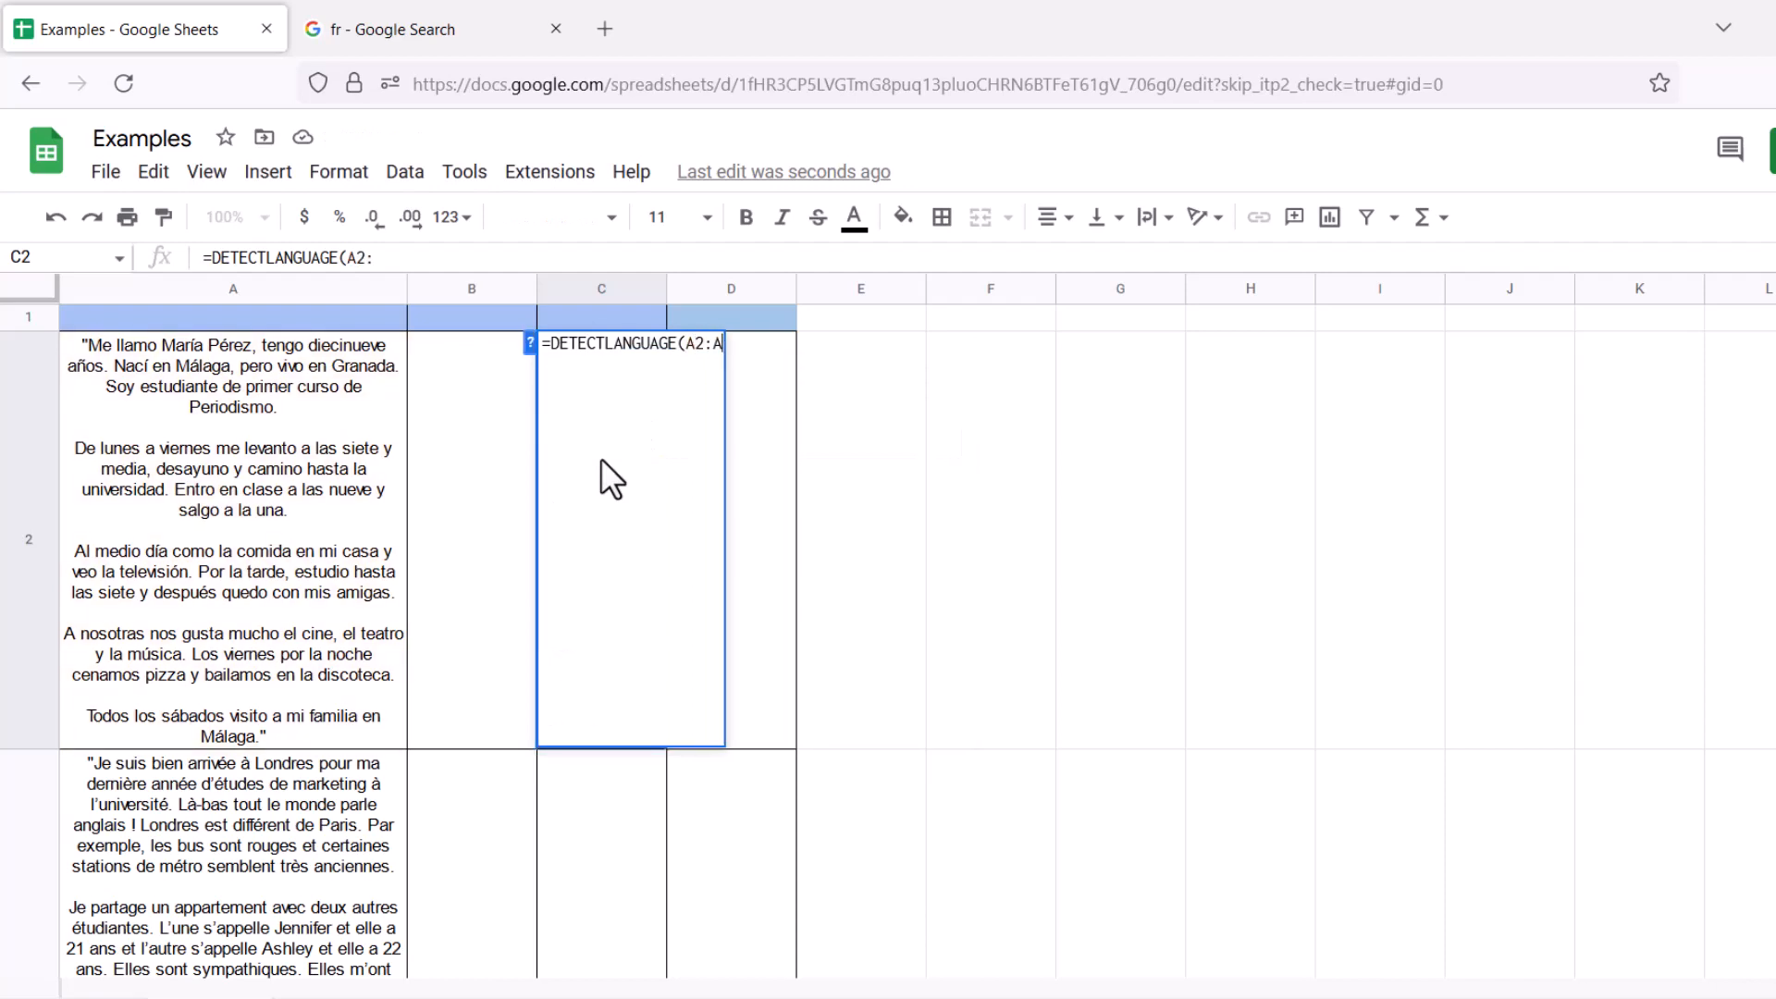
text(4))
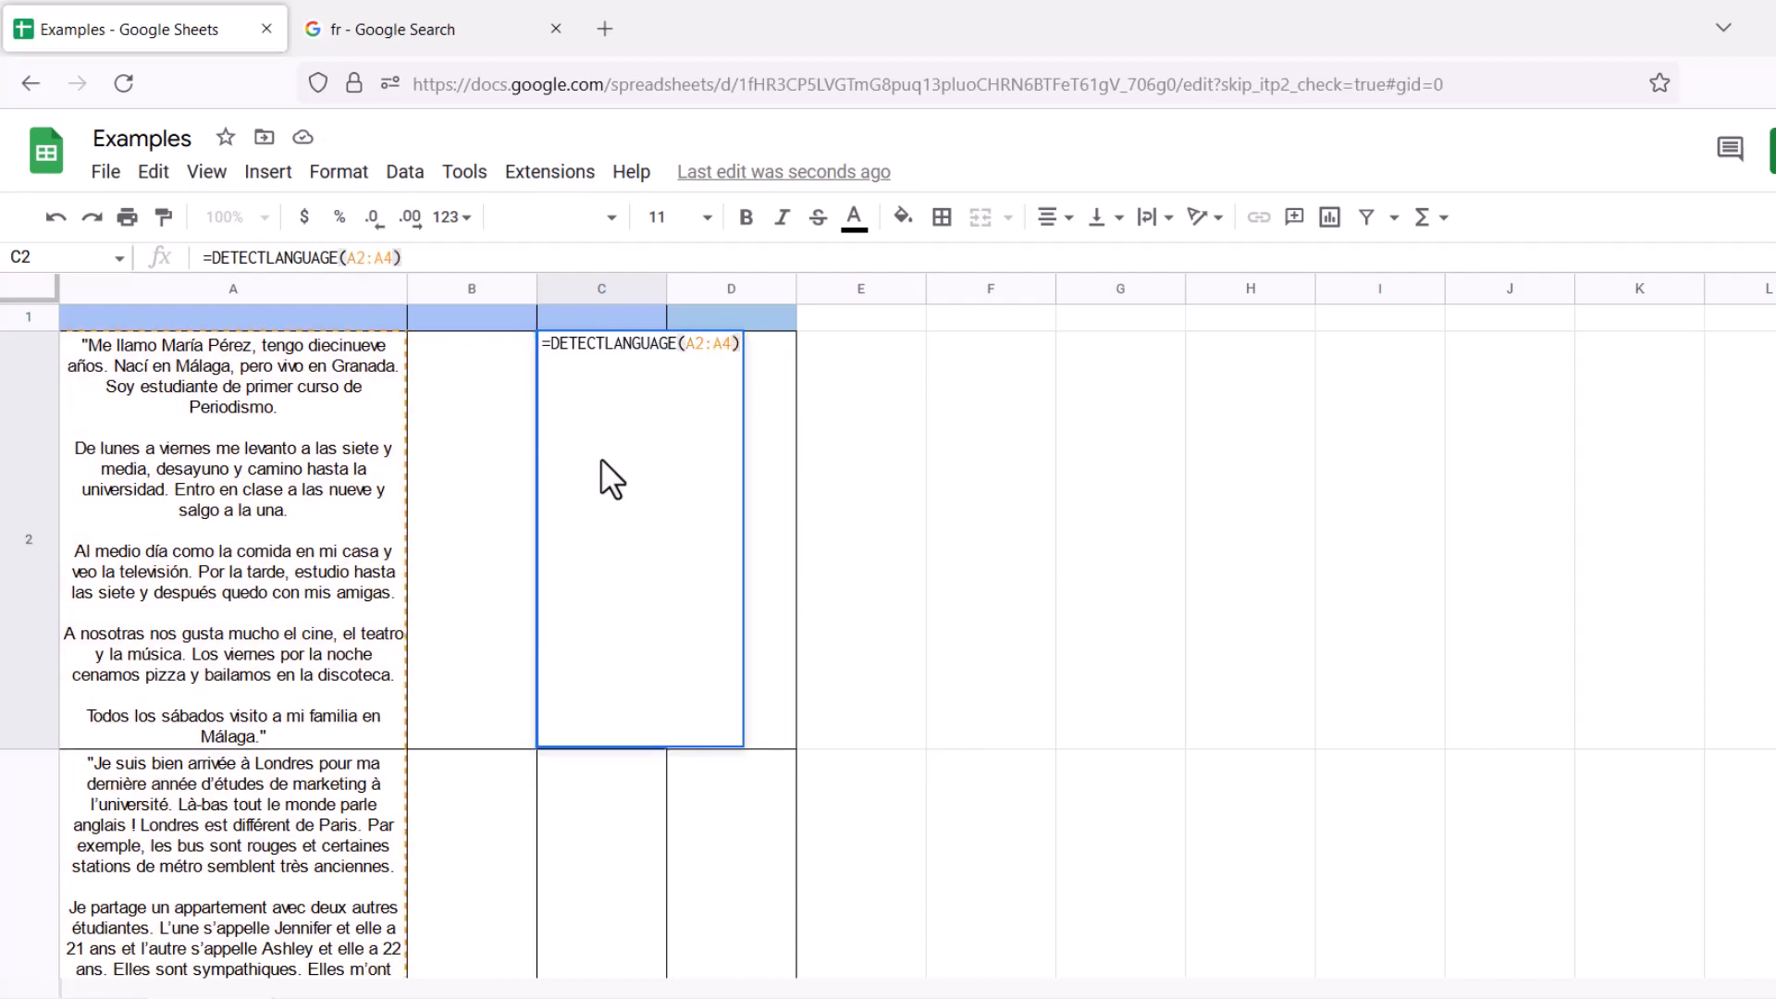
key(Return)
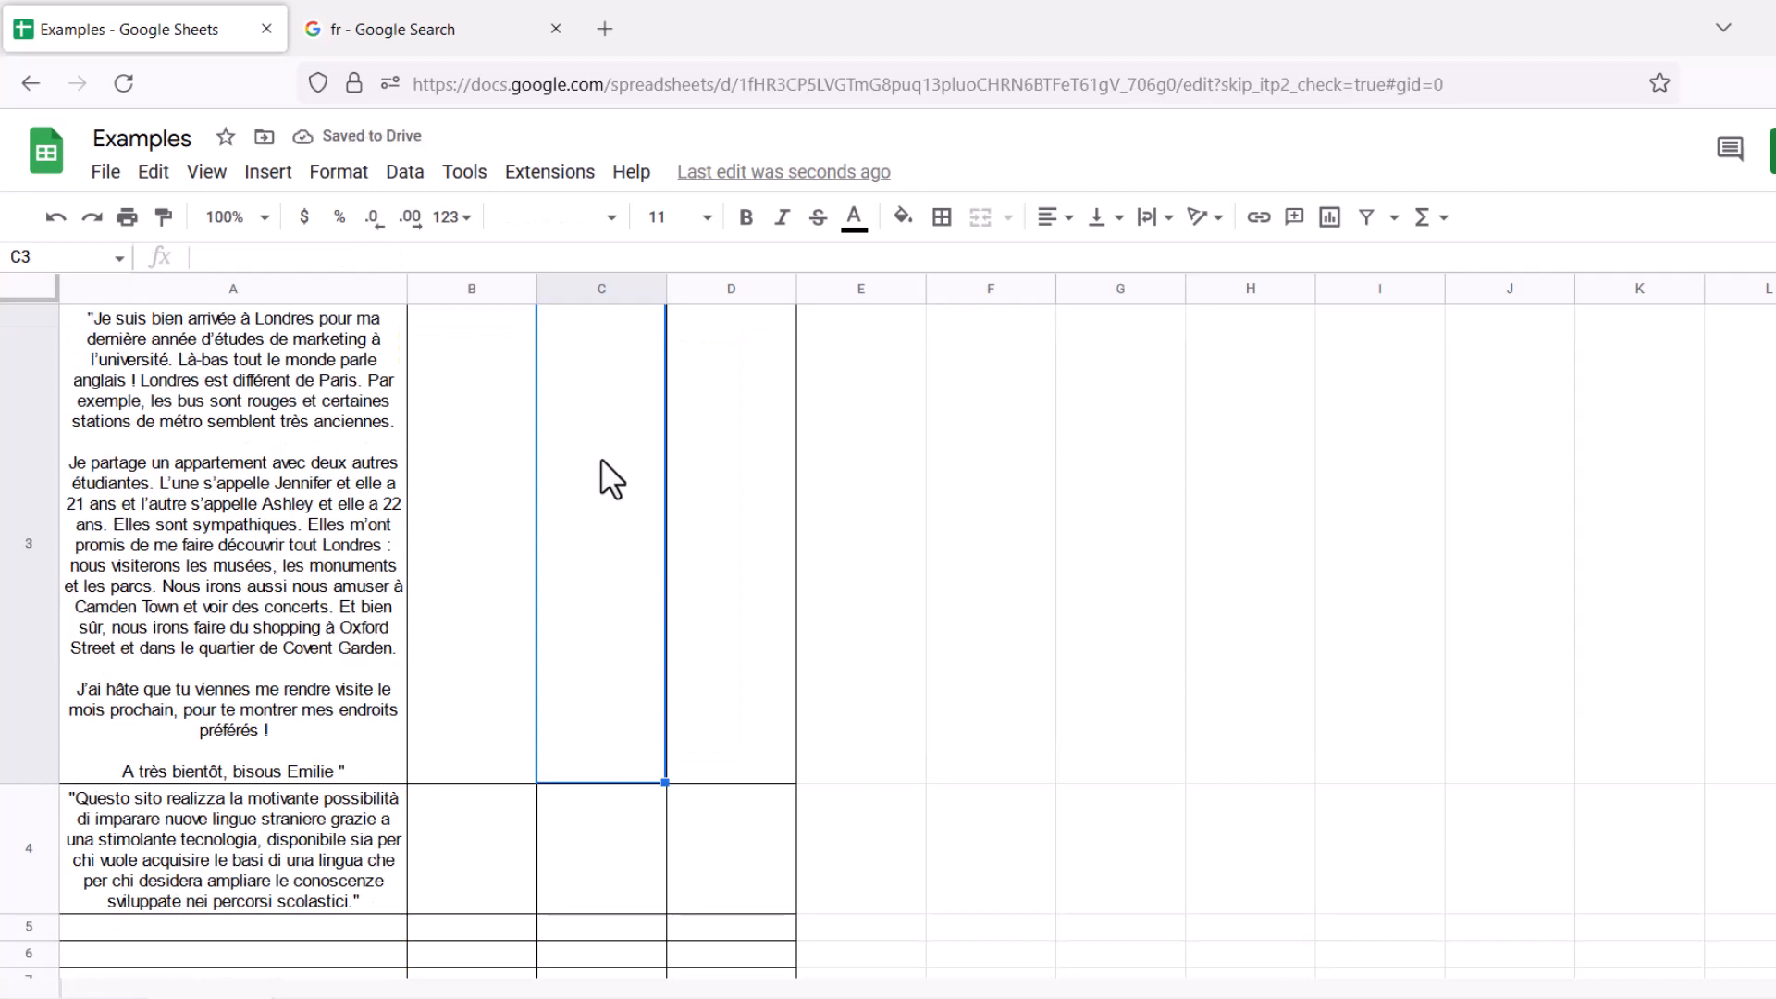
Check column C beside the texts in A2:A4 to see which rows the range formula in C2 covers
scroll(601, 458, up, 2)
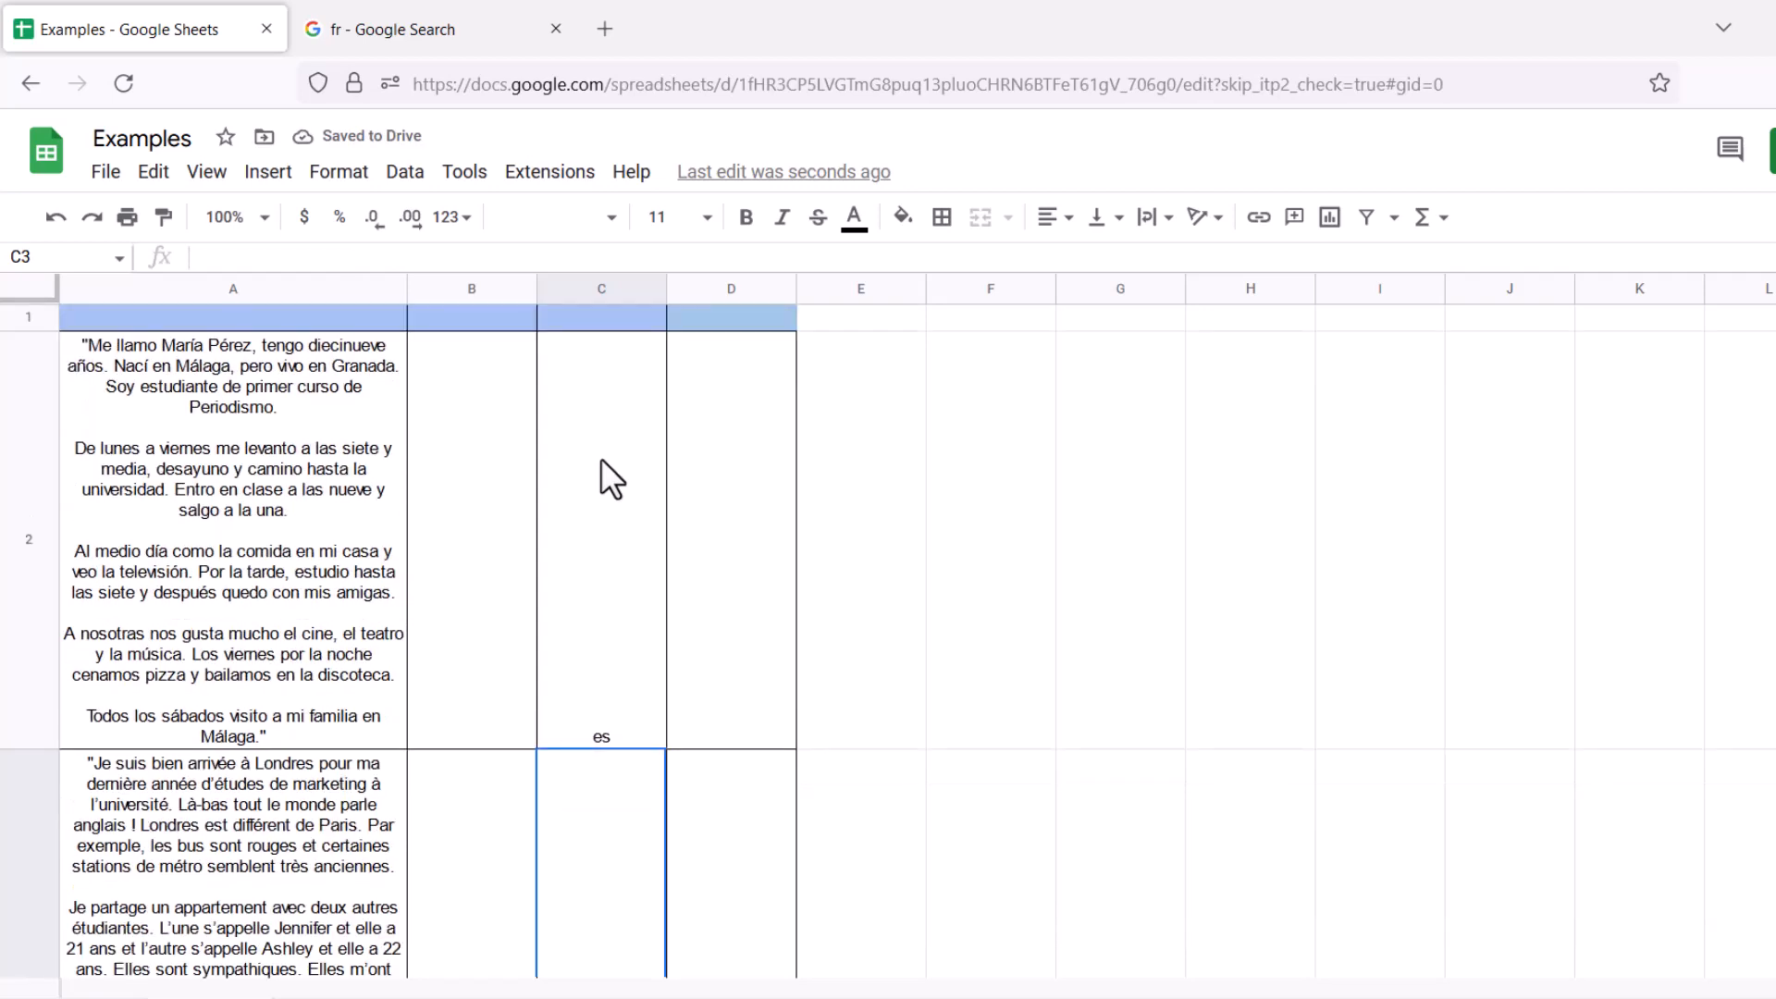
scroll(602, 458, down, 5)
scroll(603, 457, up, 5)
click(628, 661)
click(235, 786)
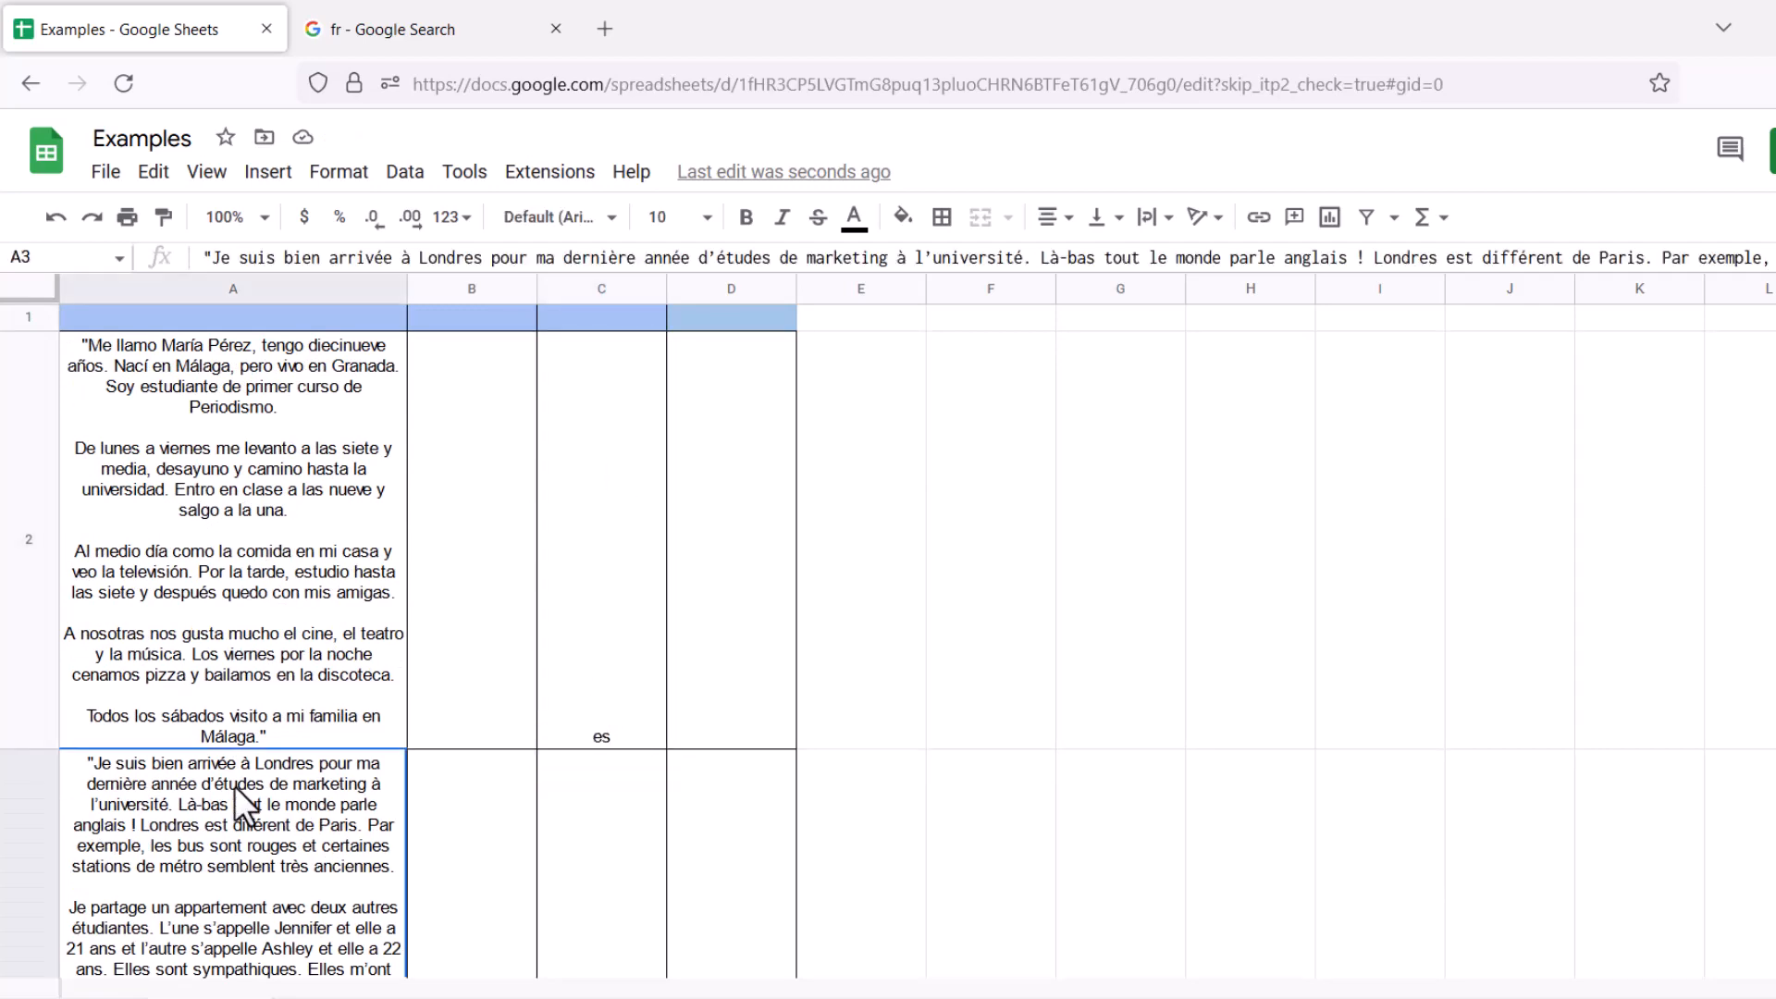
scroll(653, 751, down, 5)
scroll(656, 746, up, 5)
click(618, 583)
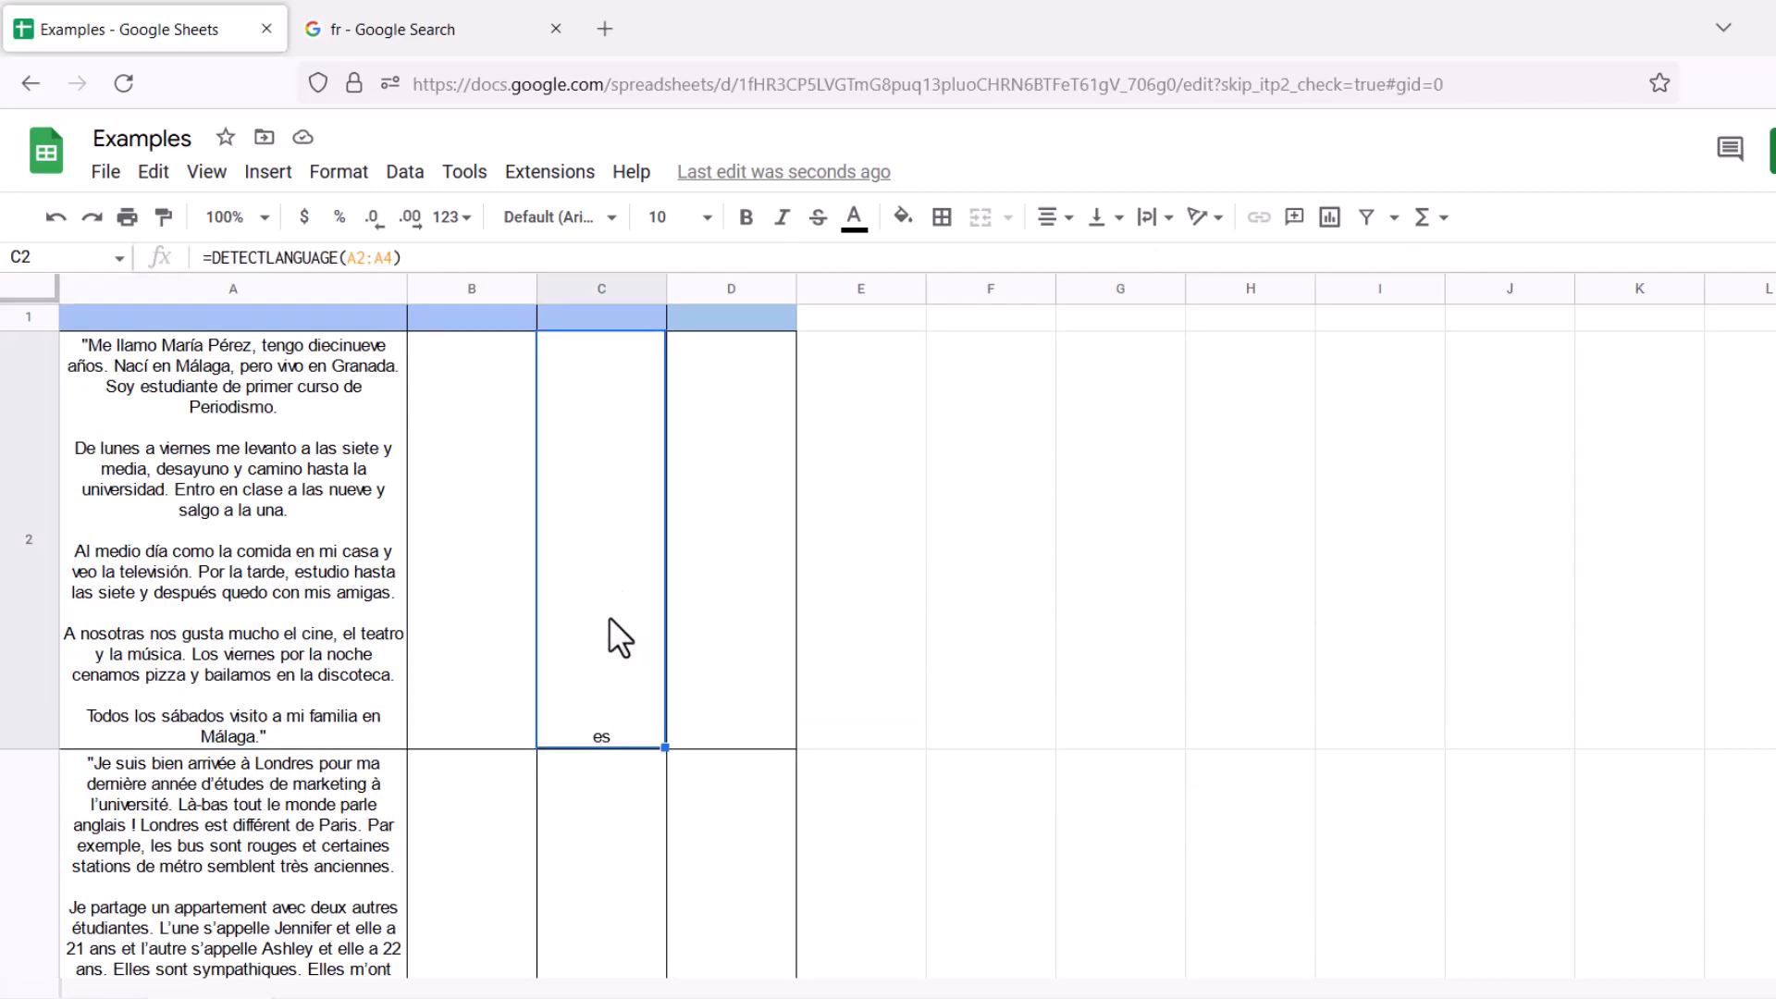
drag(610, 619, 619, 972)
scroll(614, 805, down, 5)
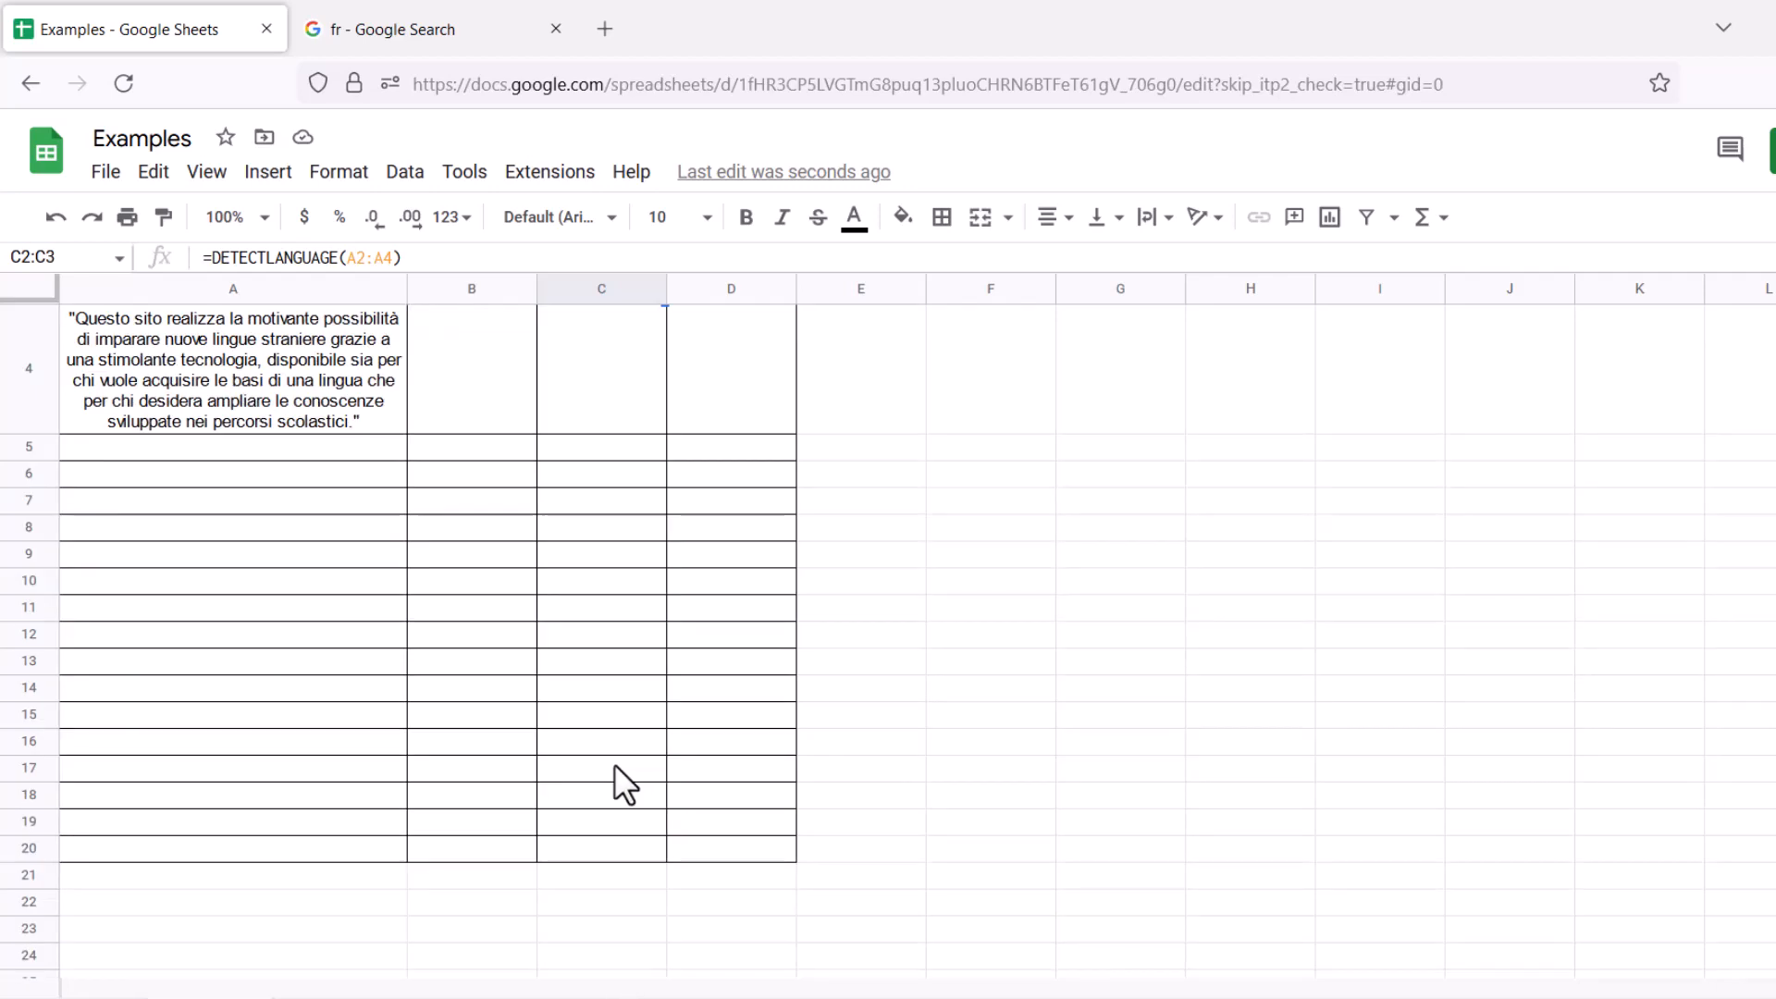
scroll(581, 480, up, 5)
click(583, 592)
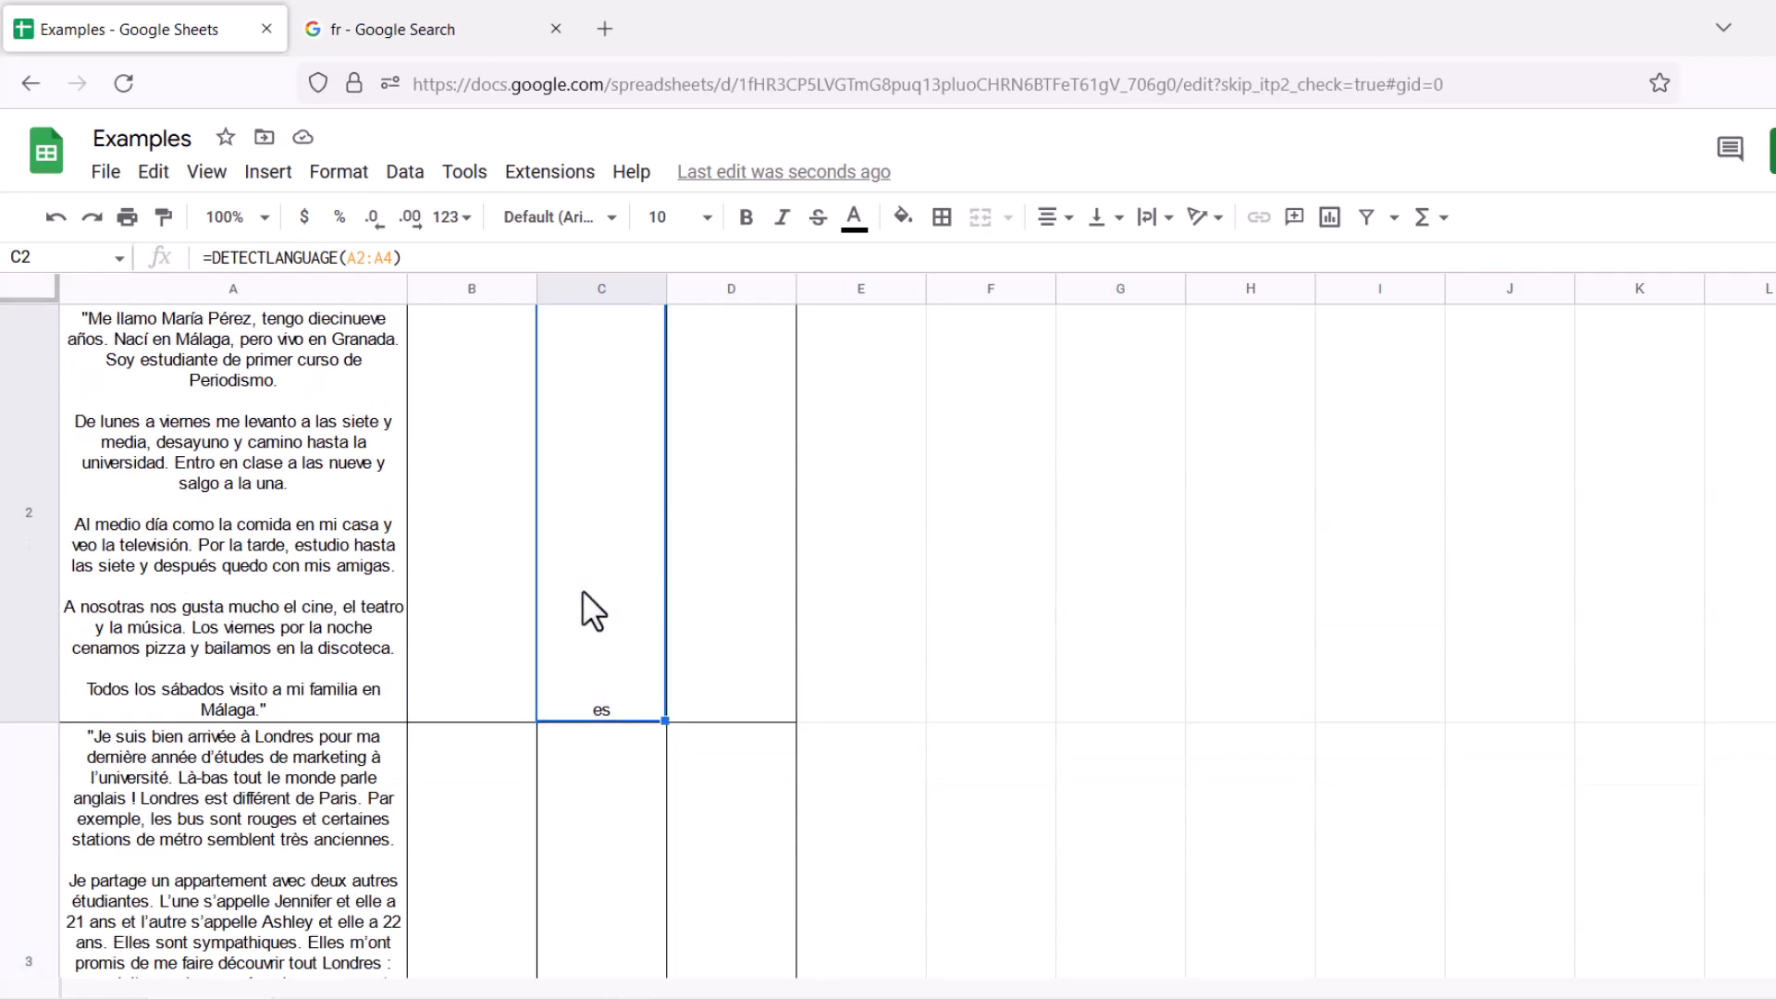
key(Down)
key(Down)
key(Down)
key(Down)
key(Down)
key(Down)
key(Down)
key(Down)
key(Down)
key(Down)
key(Down)
key(Down)
key(Down)
key(Down)
key(Down)
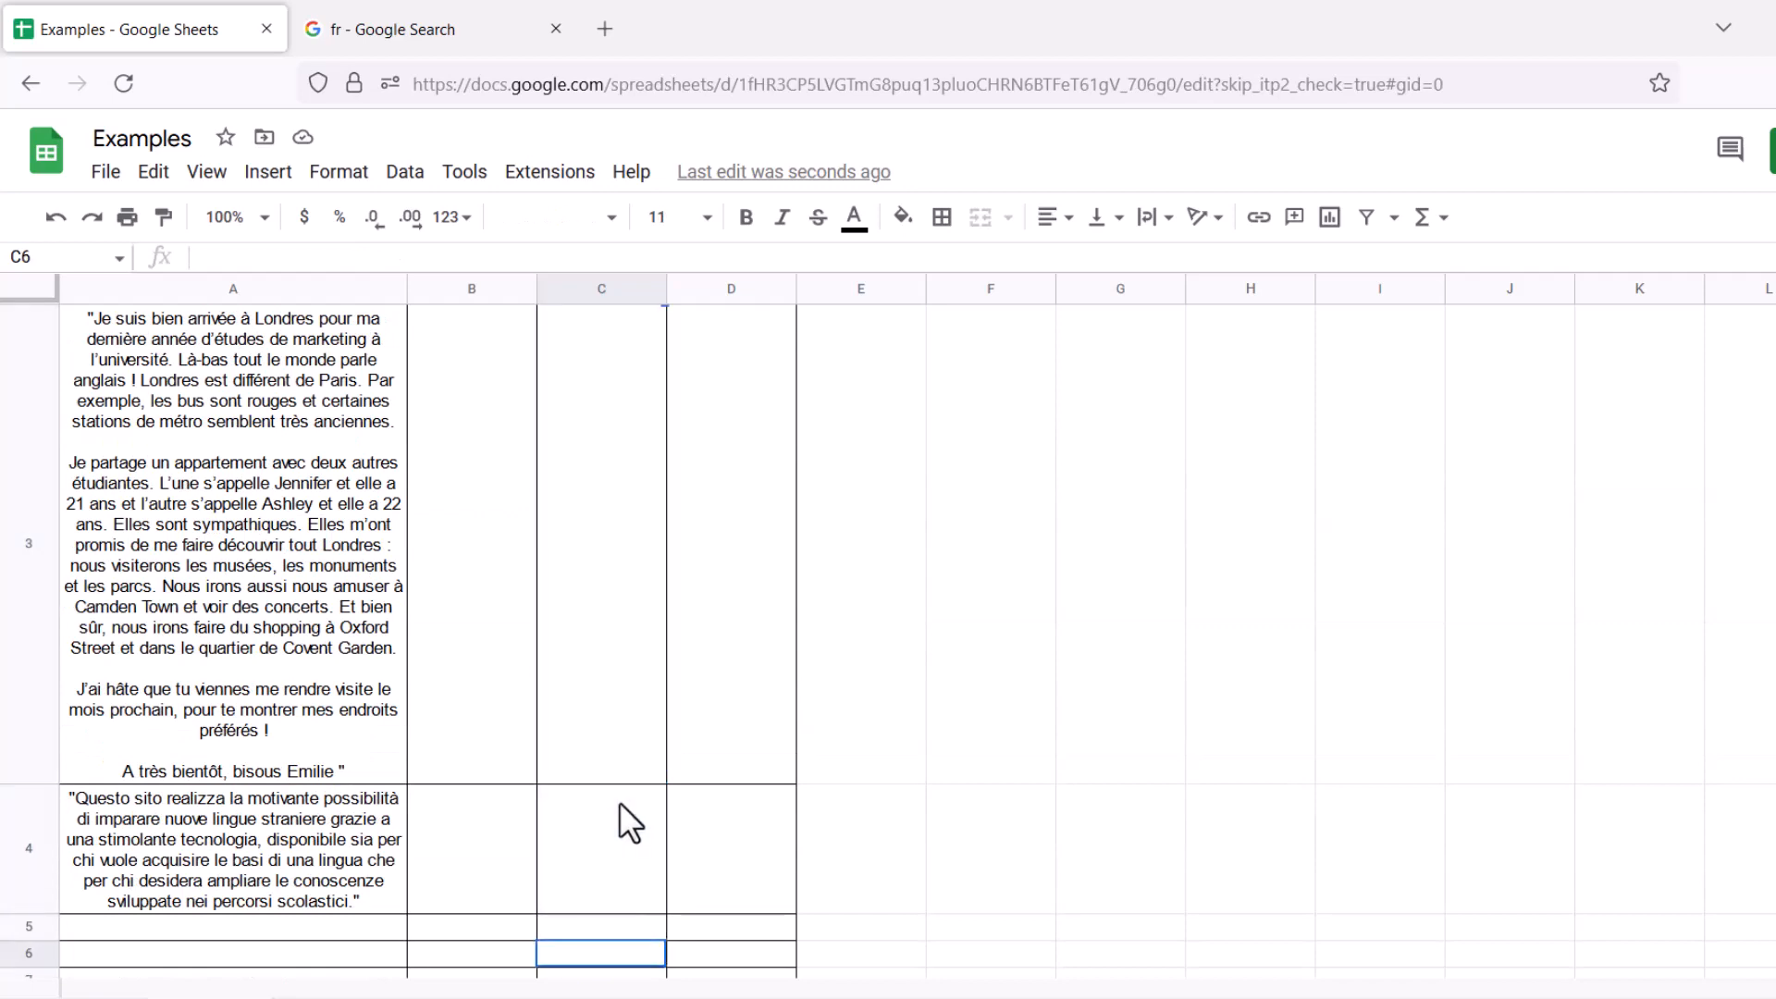
drag(601, 875, 568, 392)
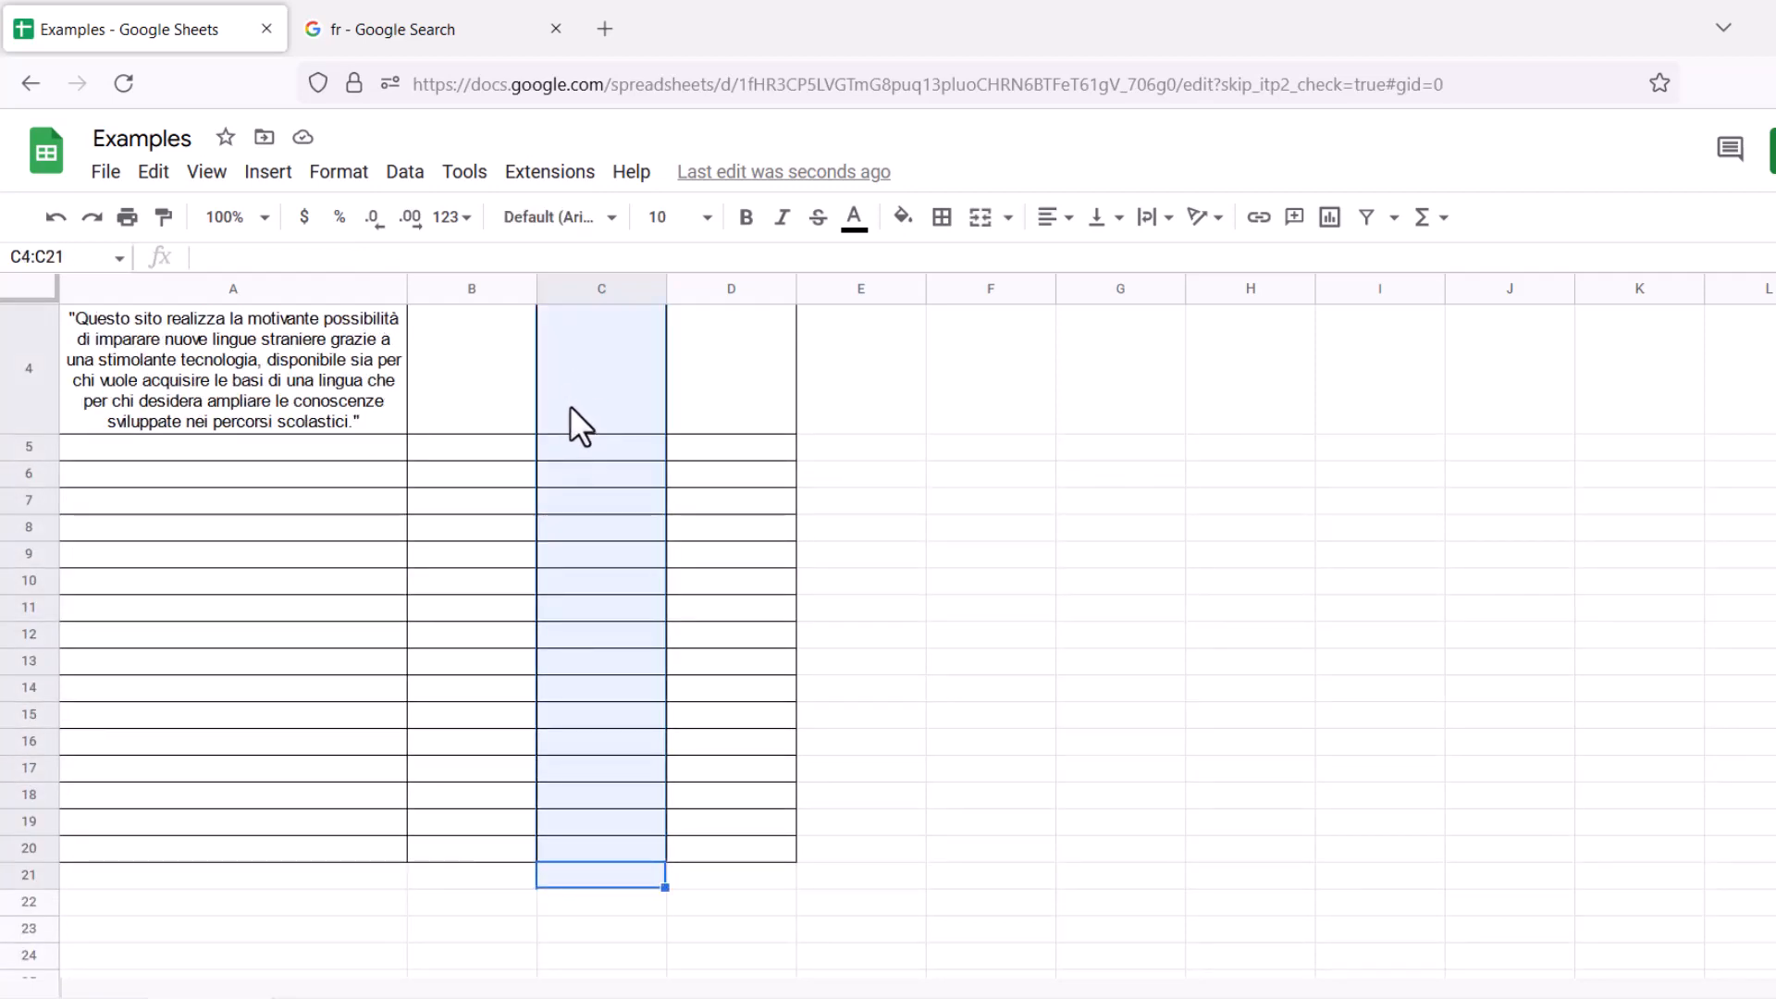
Select cells C2:C4 upward from C4 and enter =DETECTLANGUAGE(A2:A4) in the active cell C4
click(583, 404)
key(ctrl+shift+Up)
drag(606, 262, 607, 447)
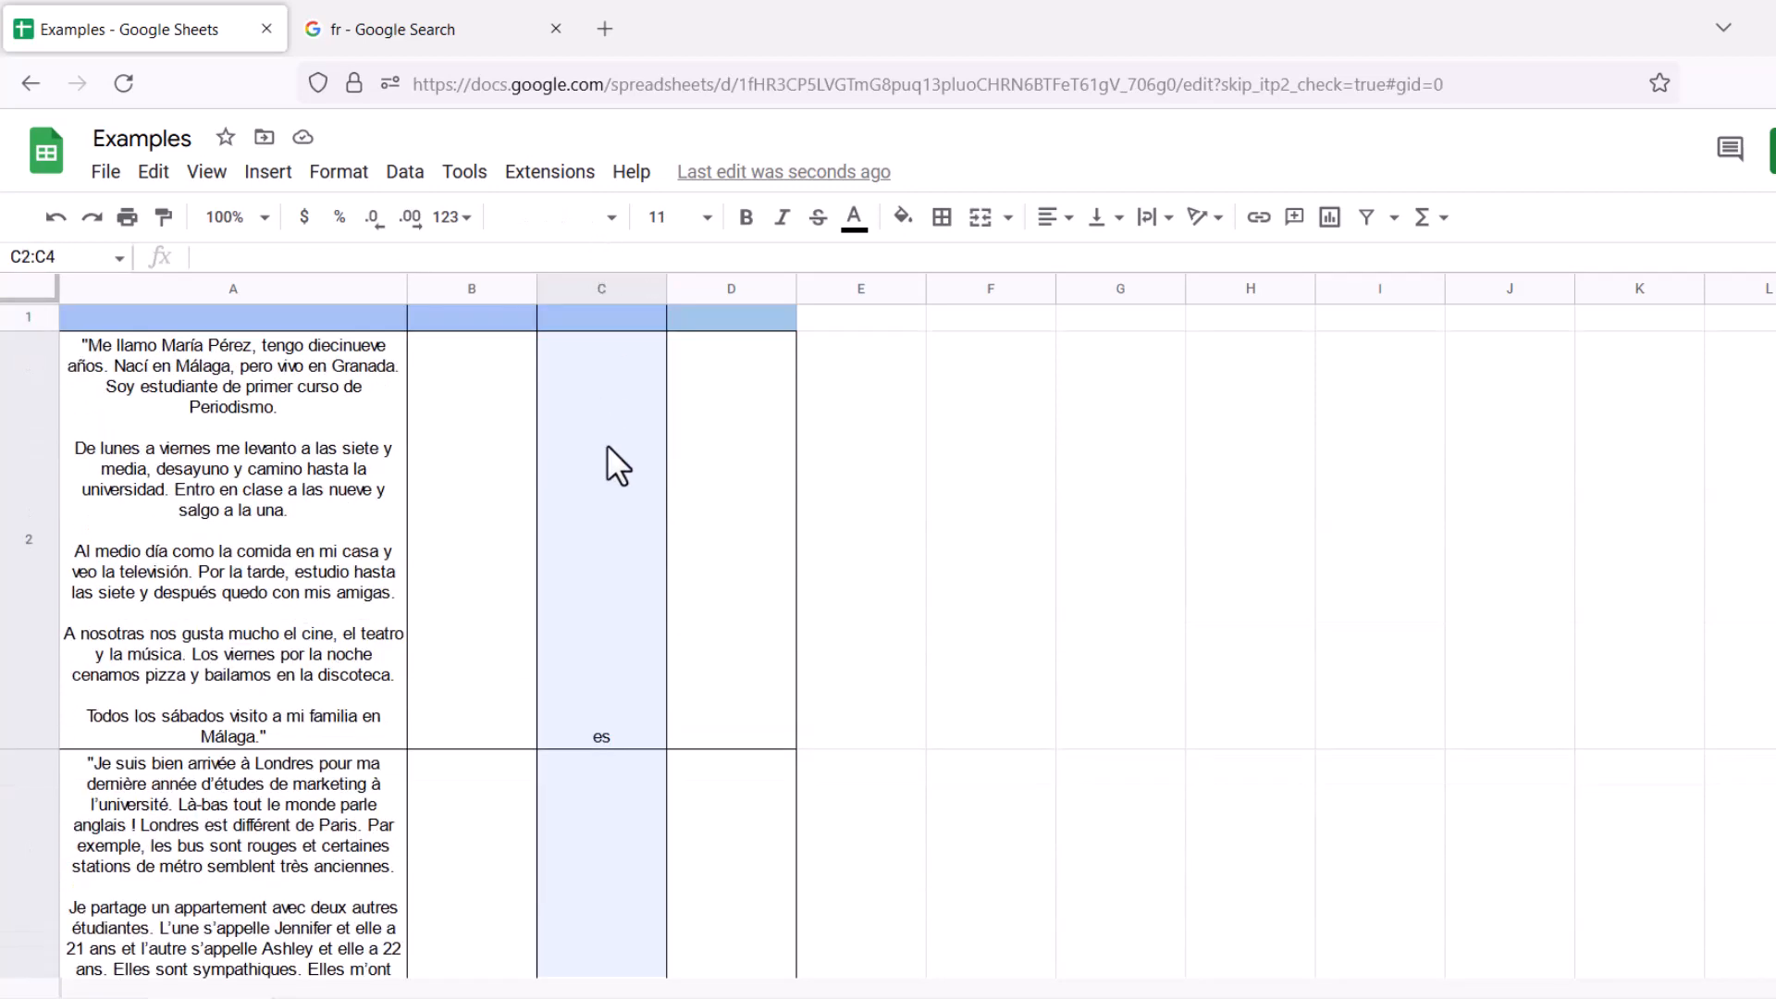
drag(614, 534, 607, 569)
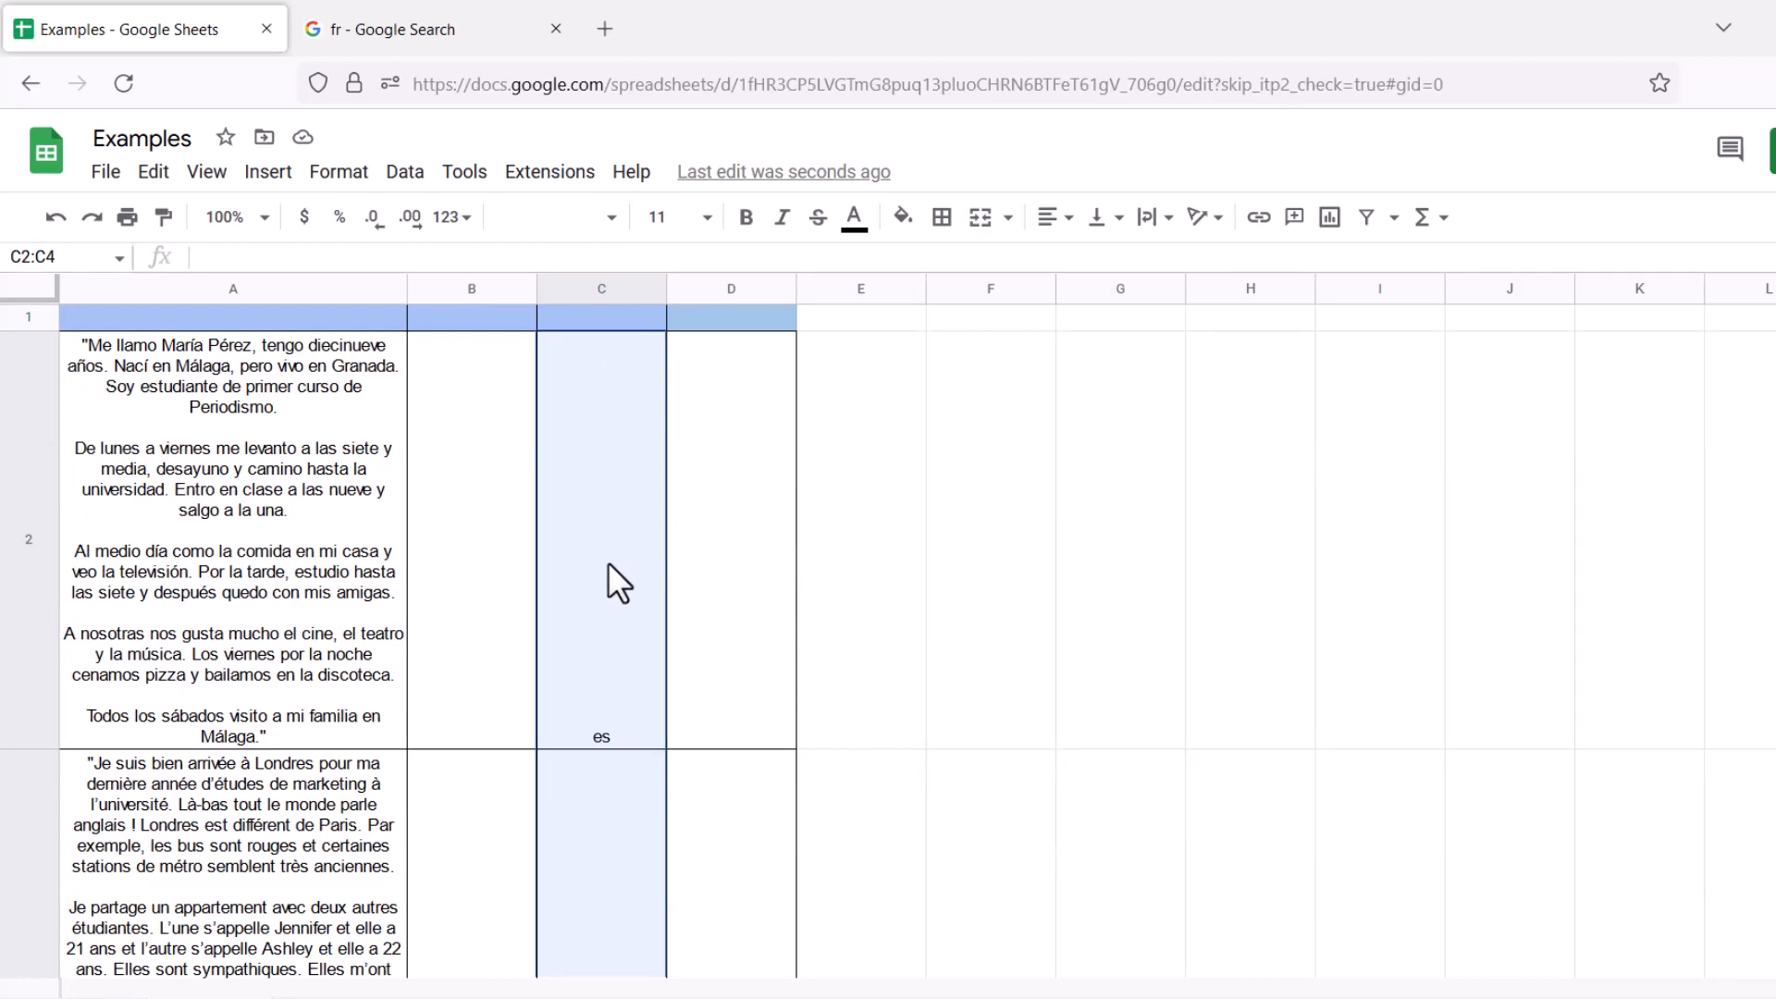
click(322, 263)
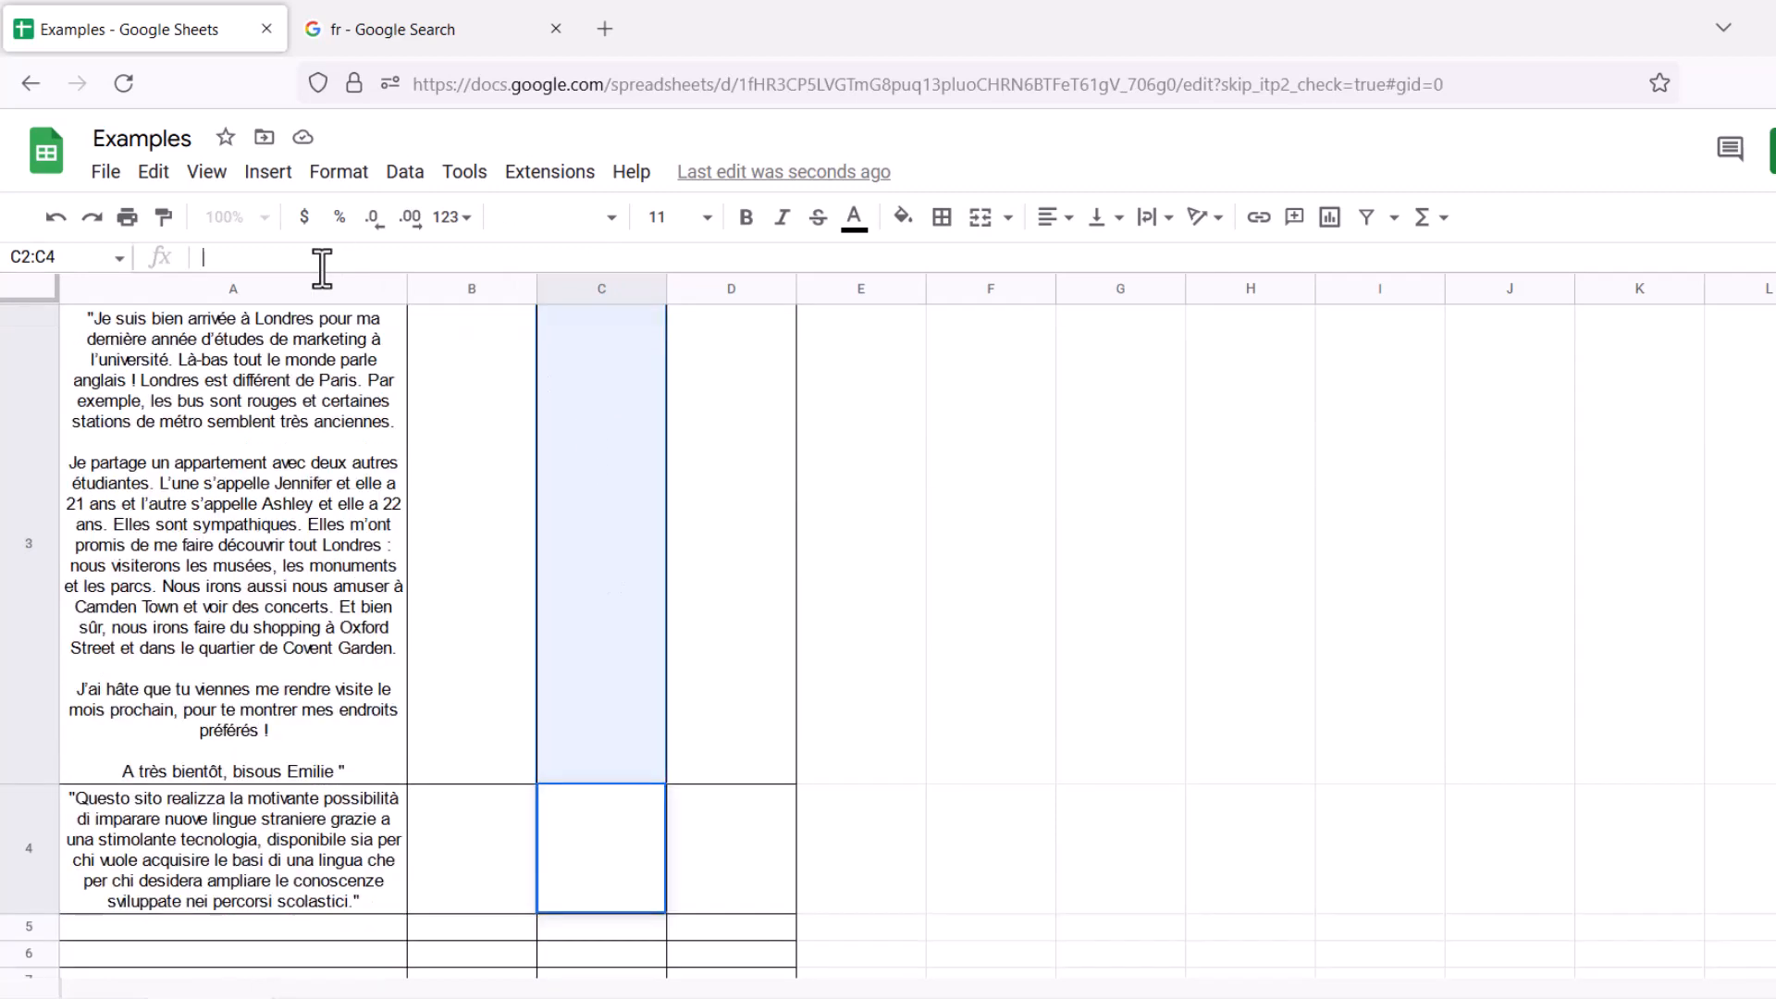
text(=DETECT)
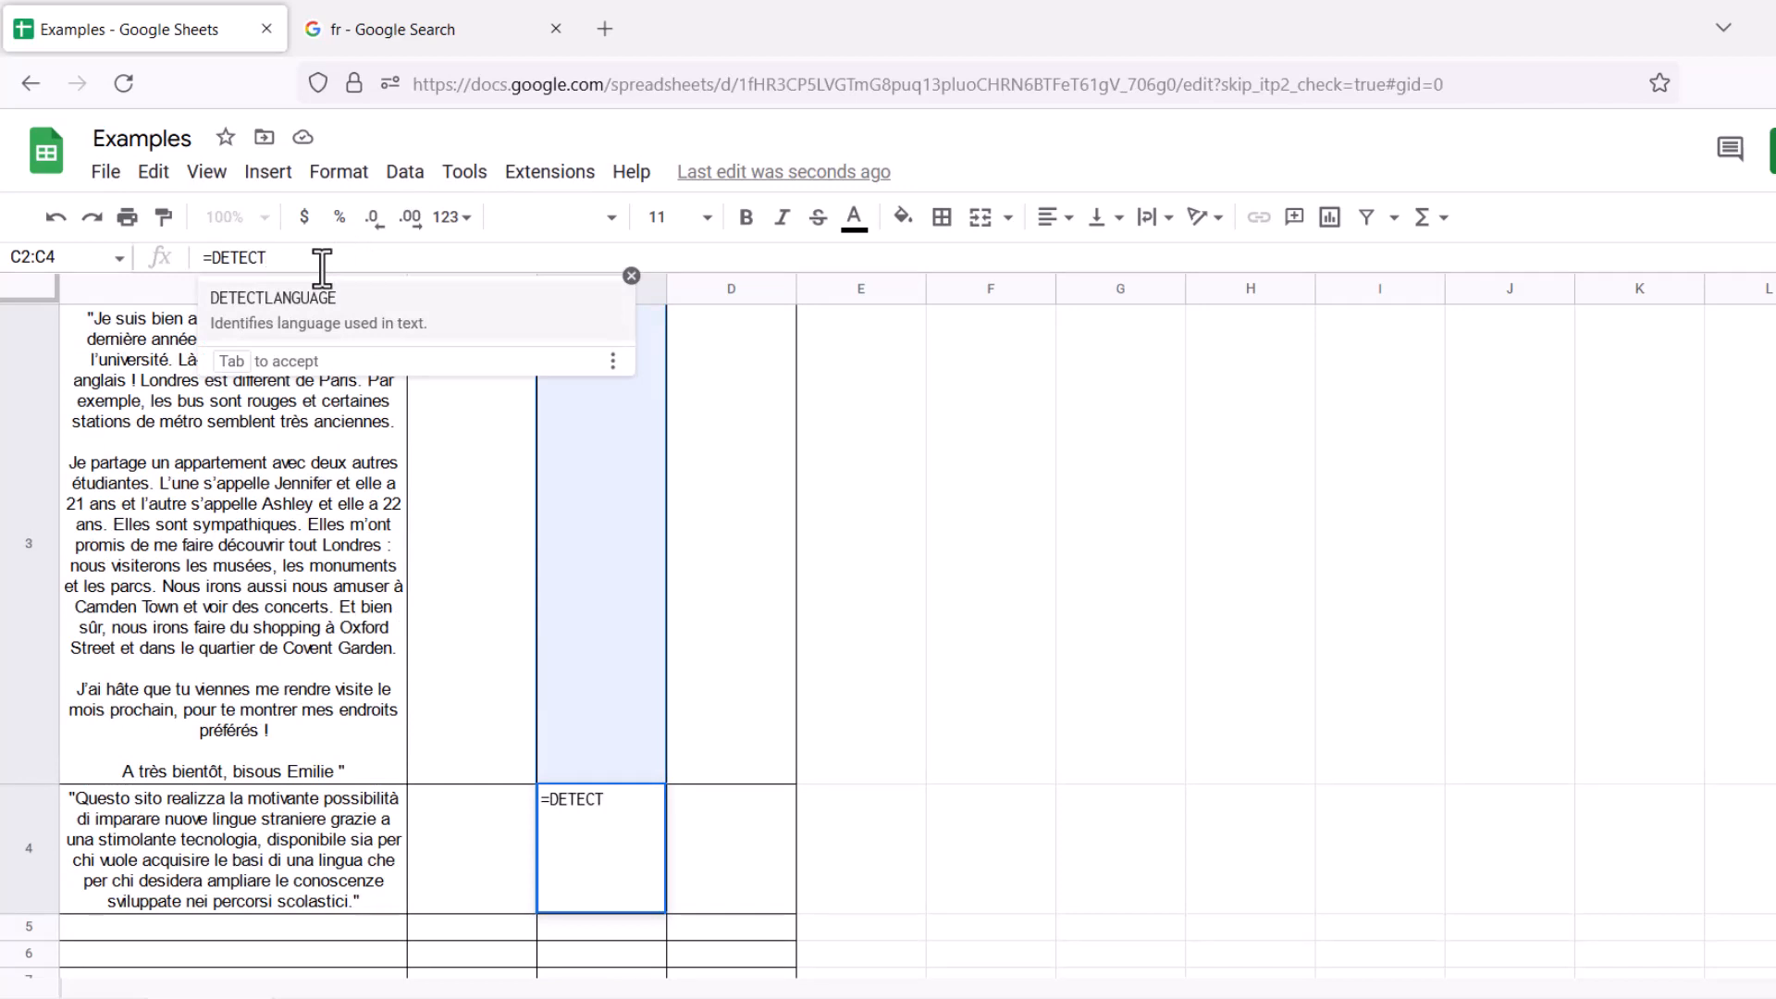
key(Tab)
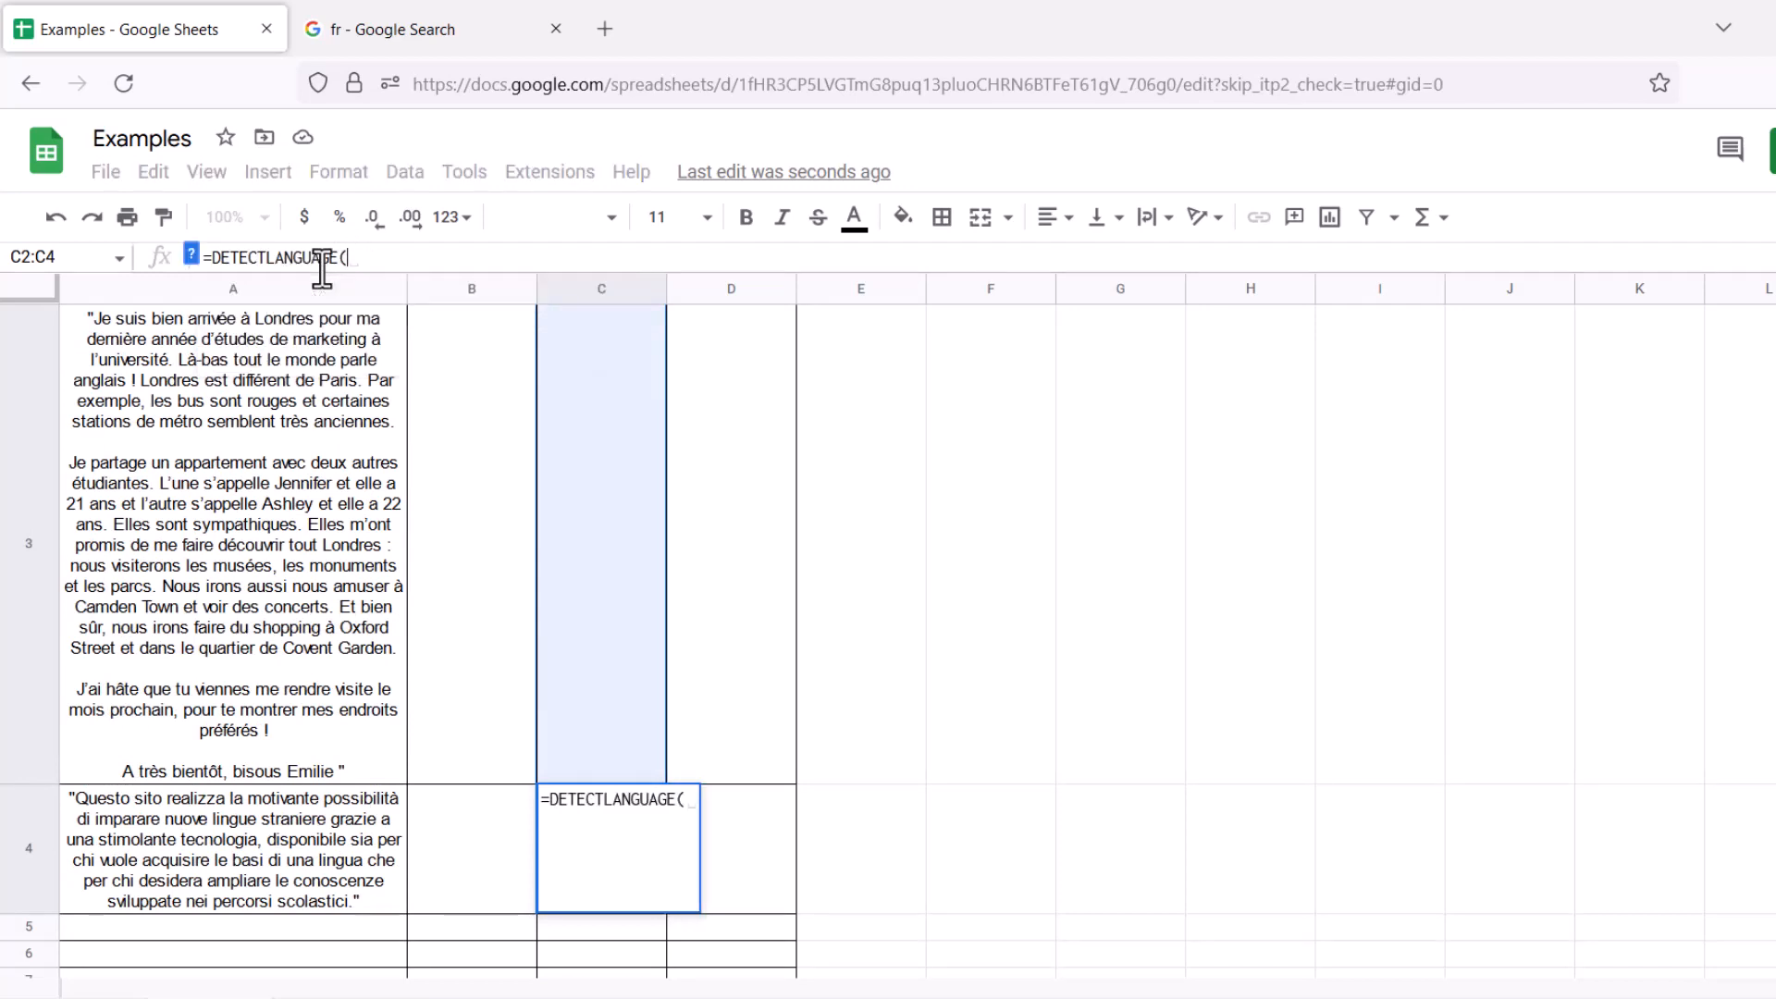
text(A2:A4)
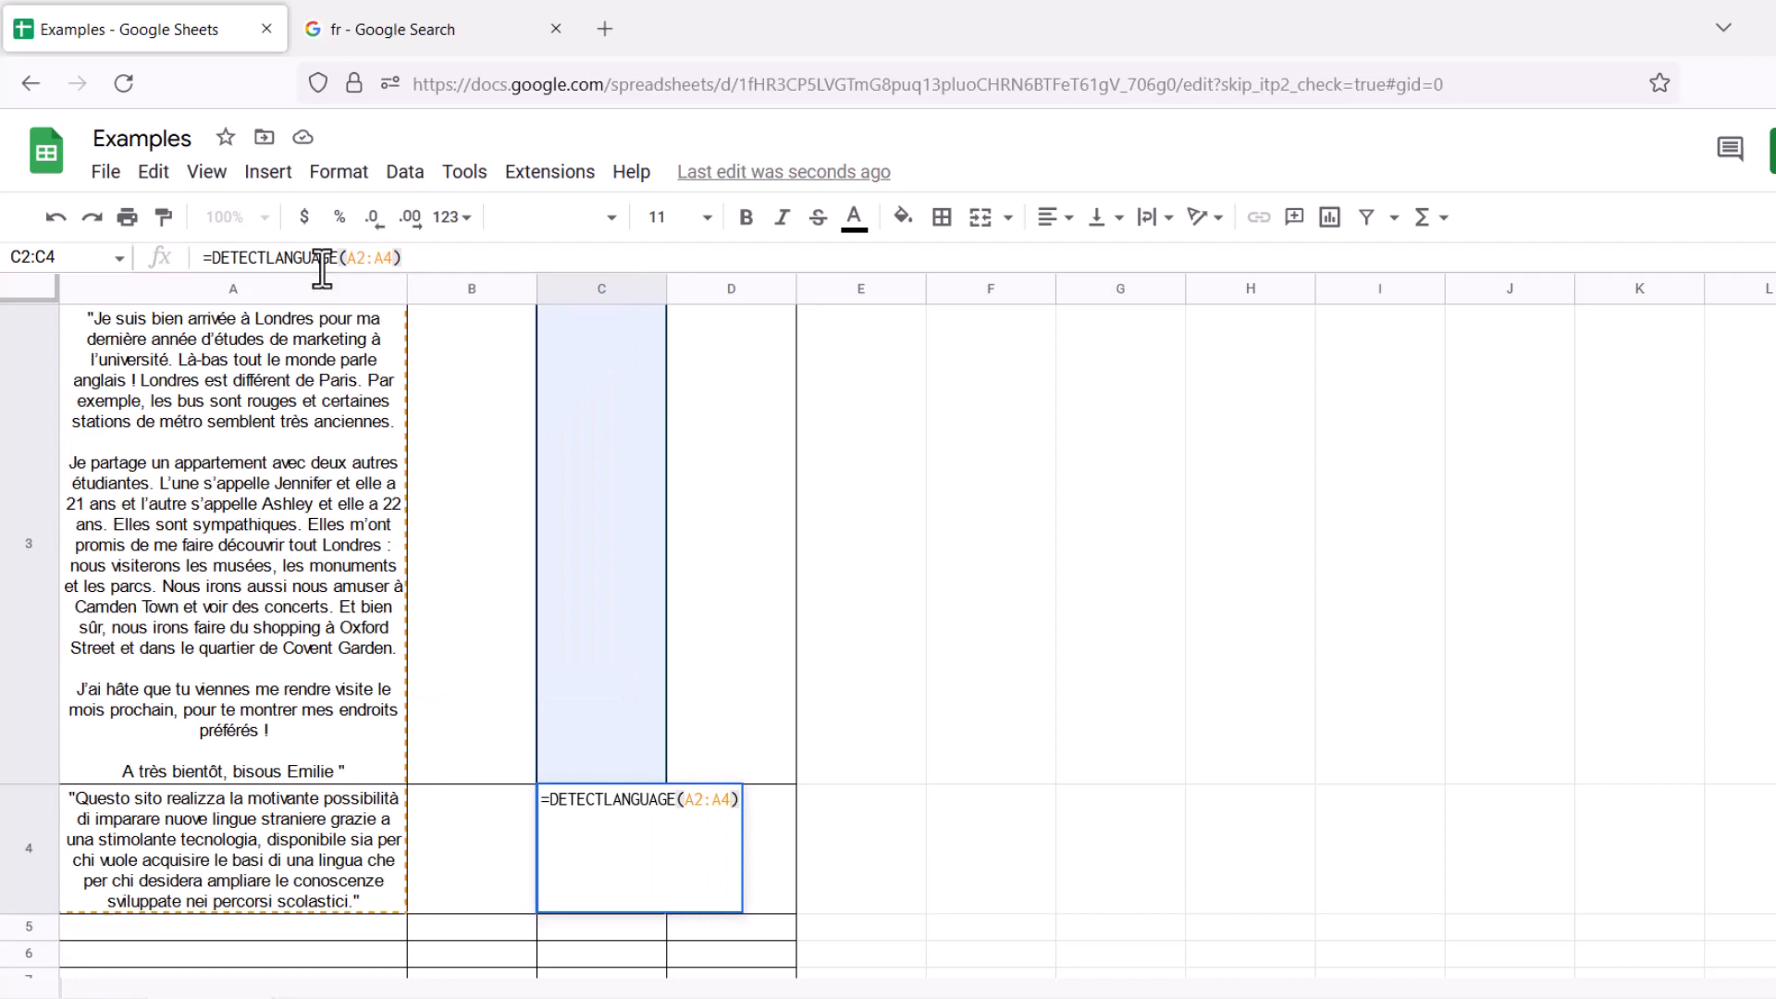
key(Return)
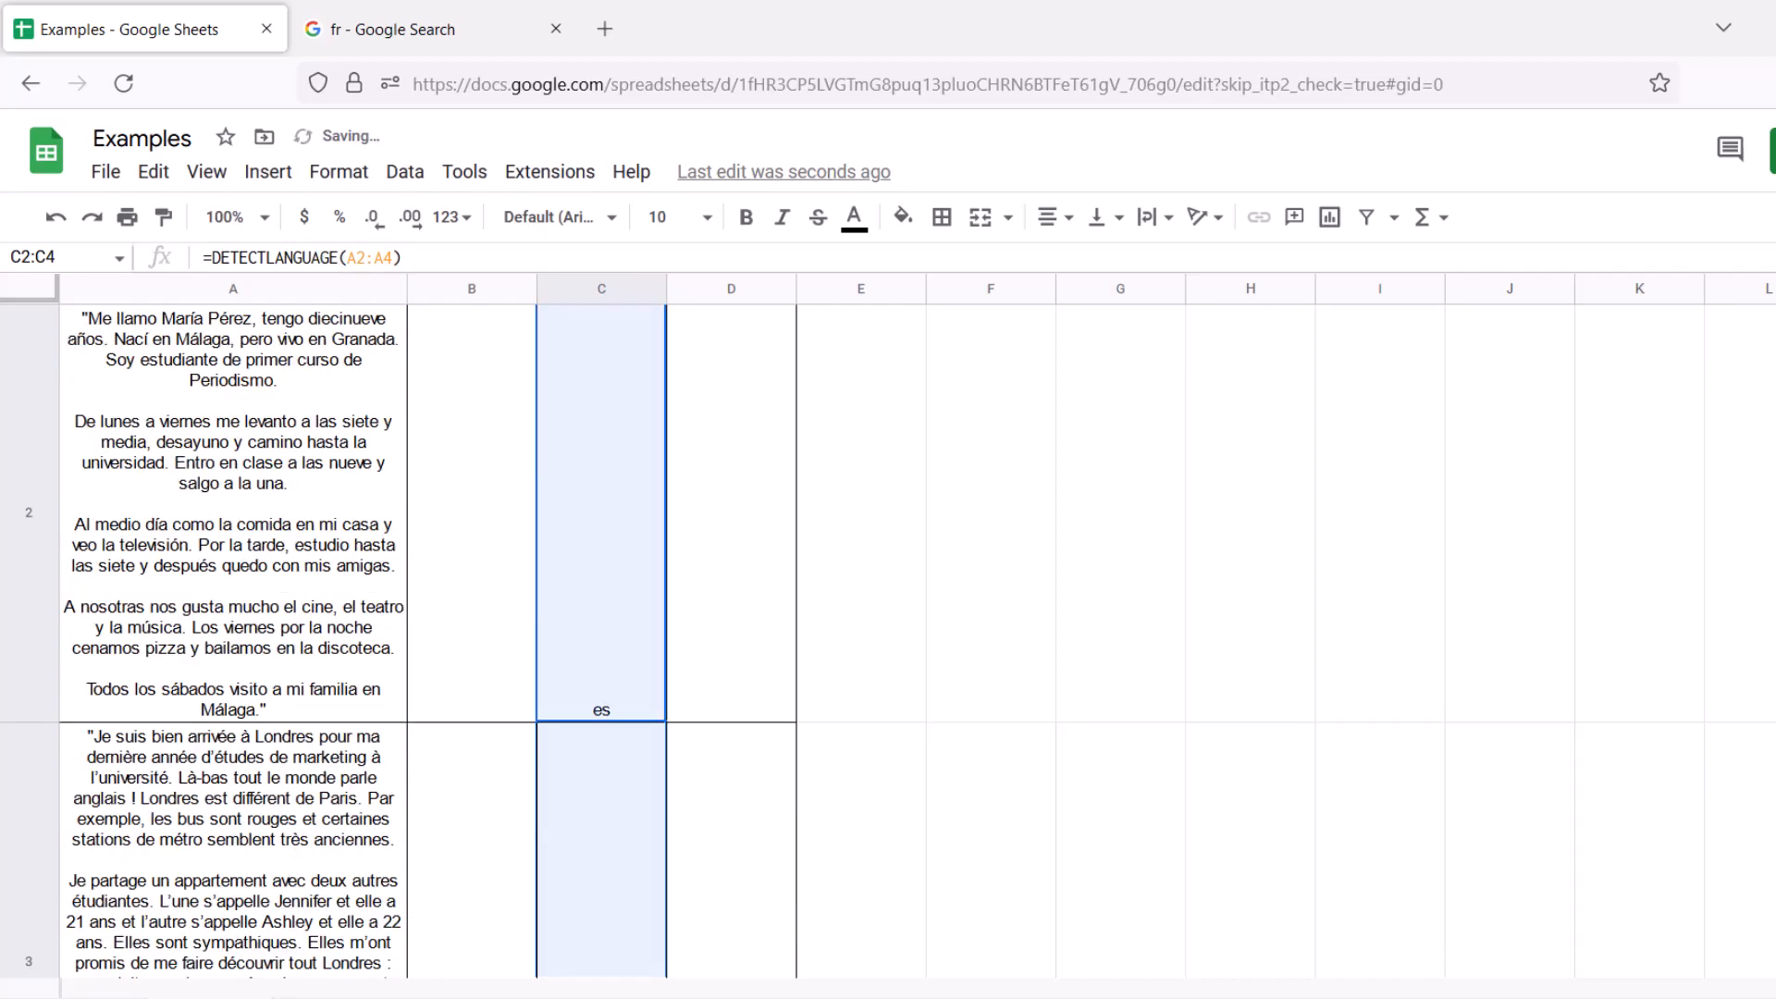
scroll(425, 639, down, 2)
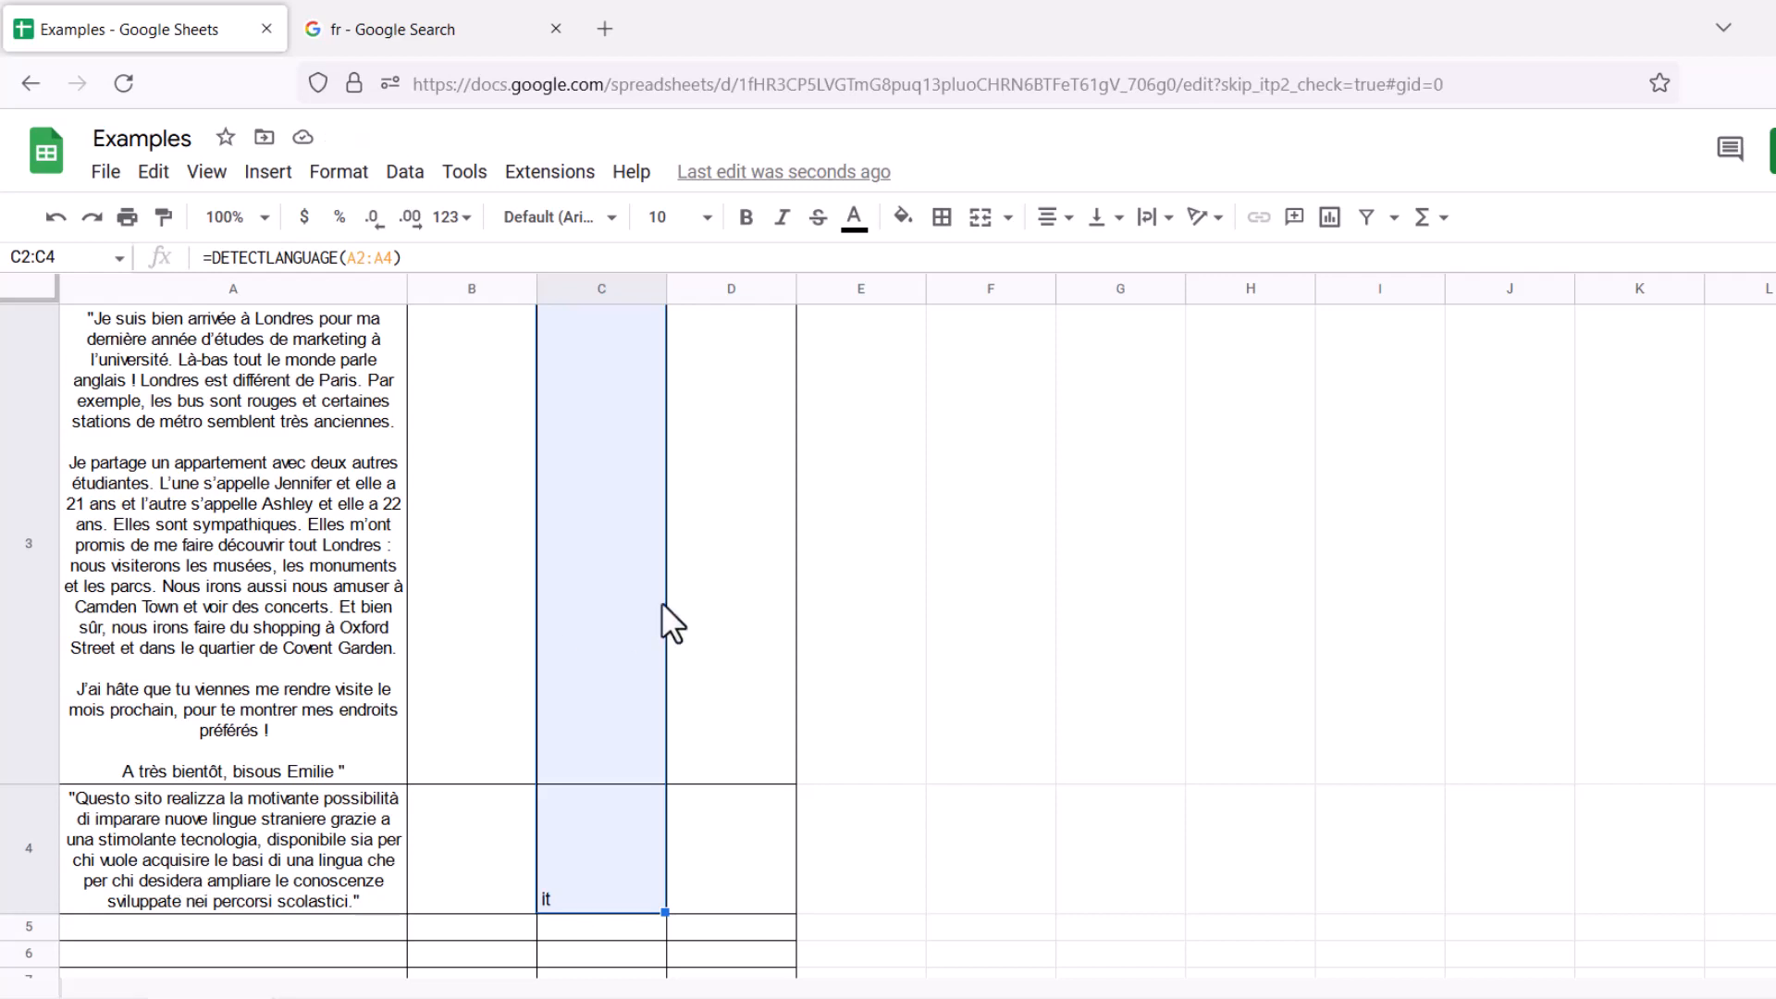
scroll(593, 606, up, 2)
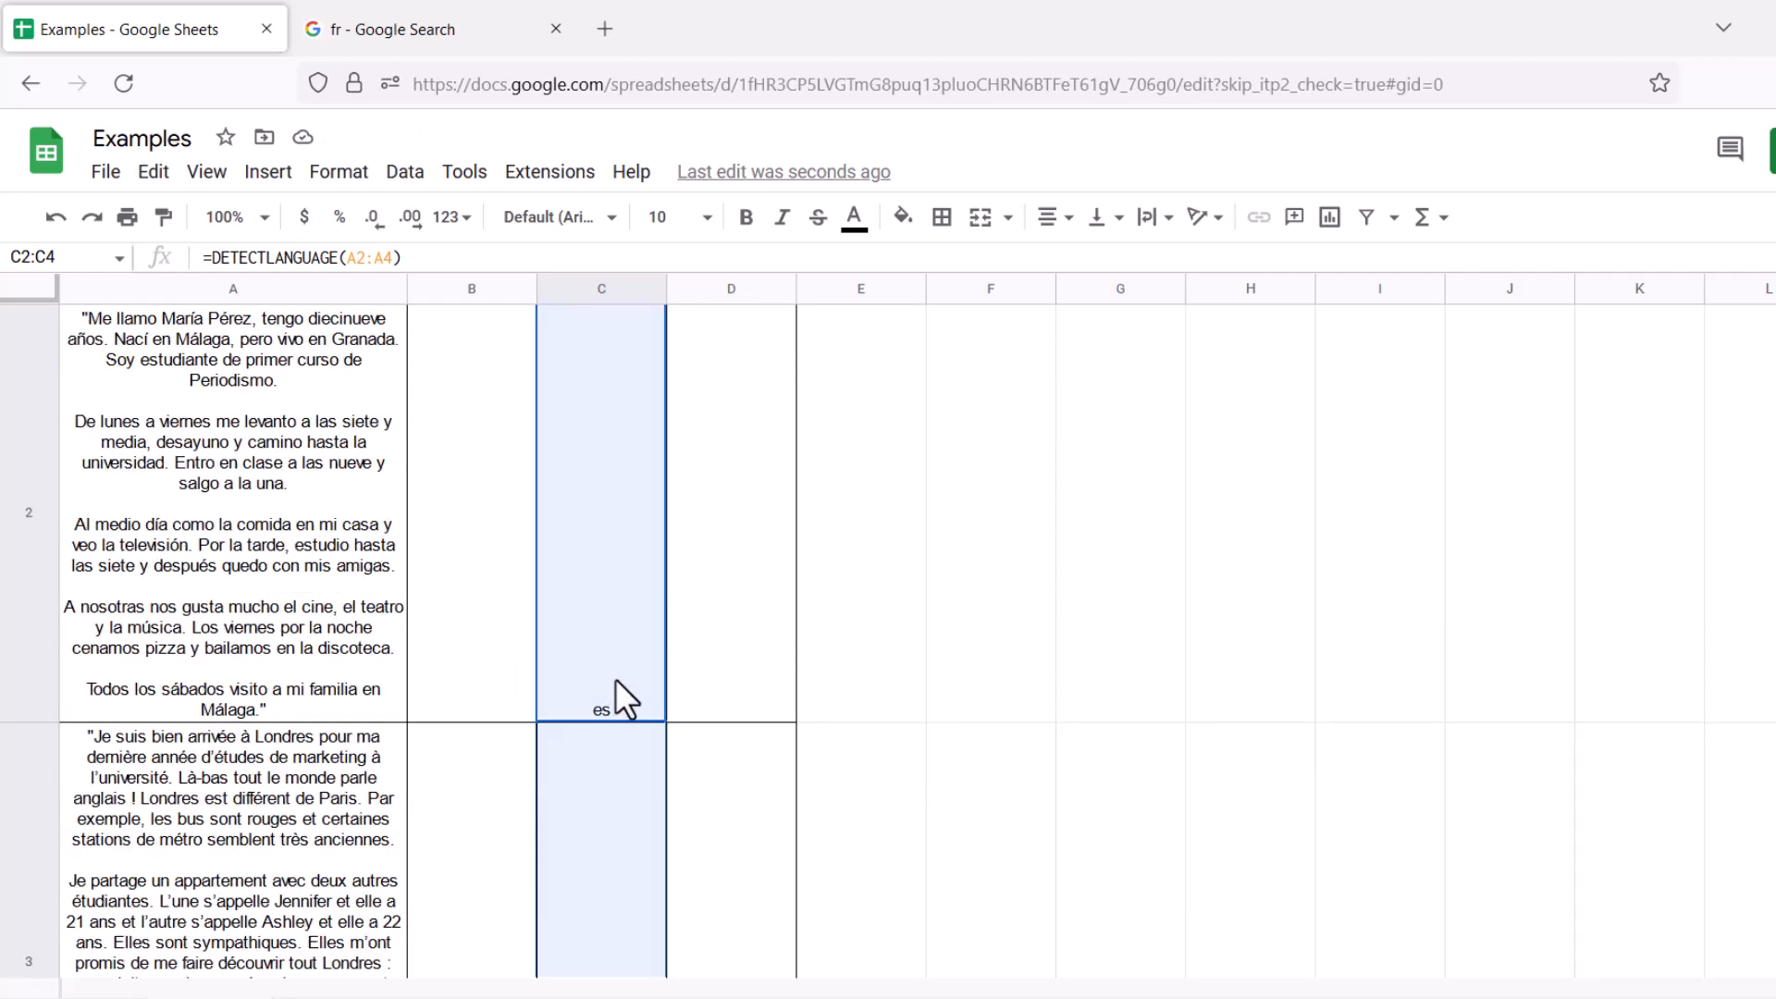
scroll(697, 629, up, 2)
click(695, 624)
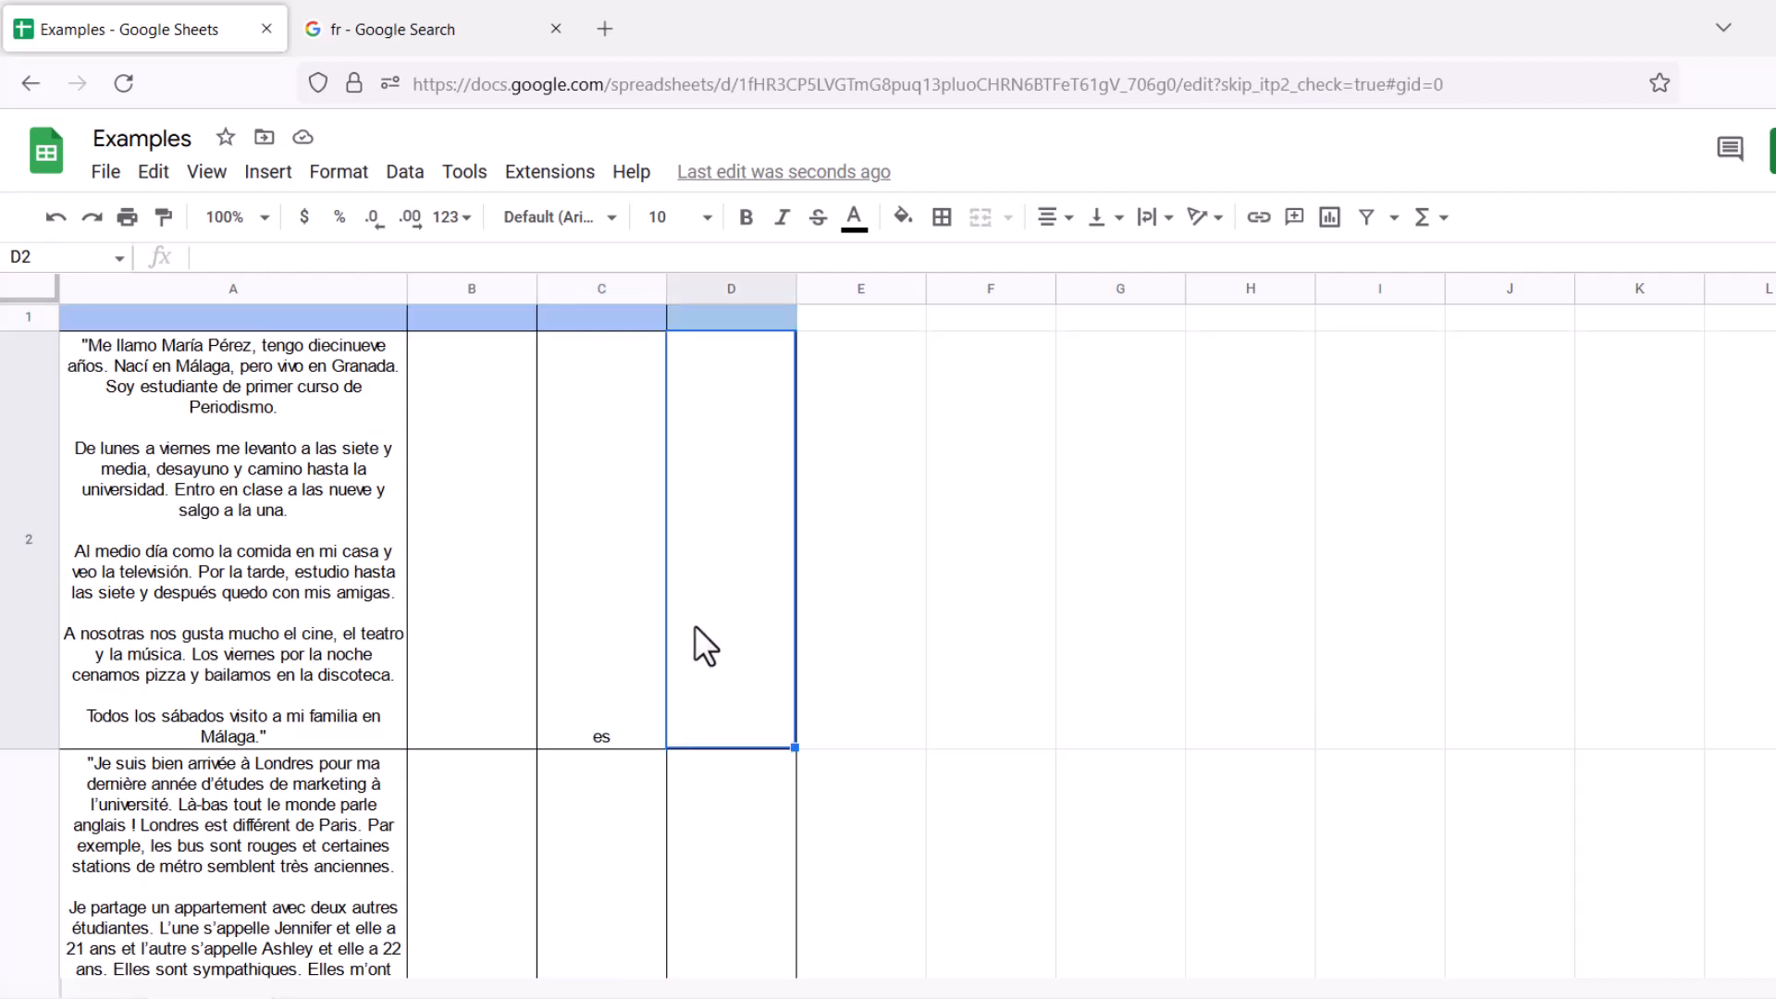